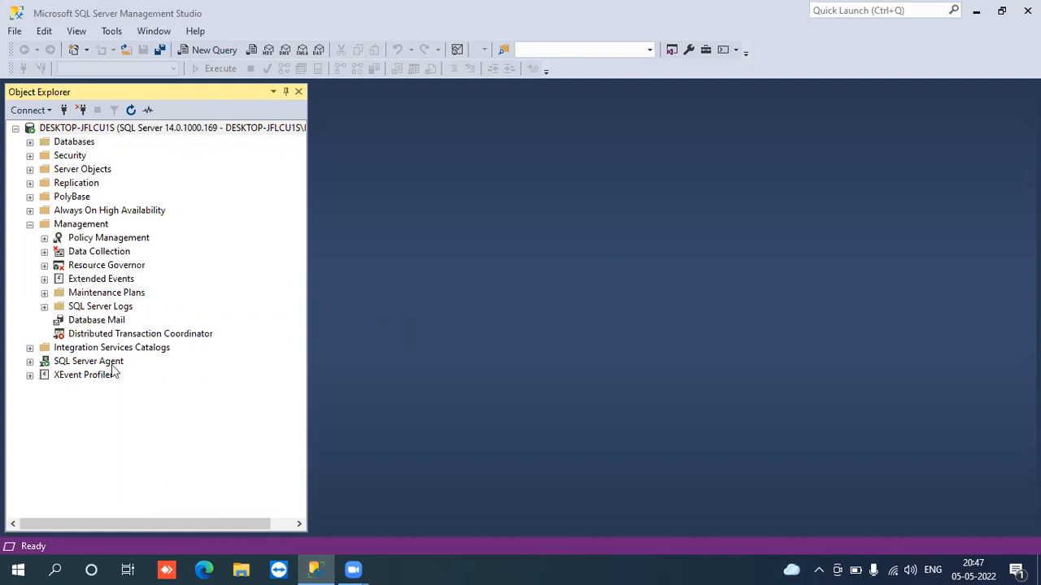
# Expand SQL Server Agent and review the list of existing jobs, leaving the Jobs folder collapsed.
pyautogui.click(30, 362)
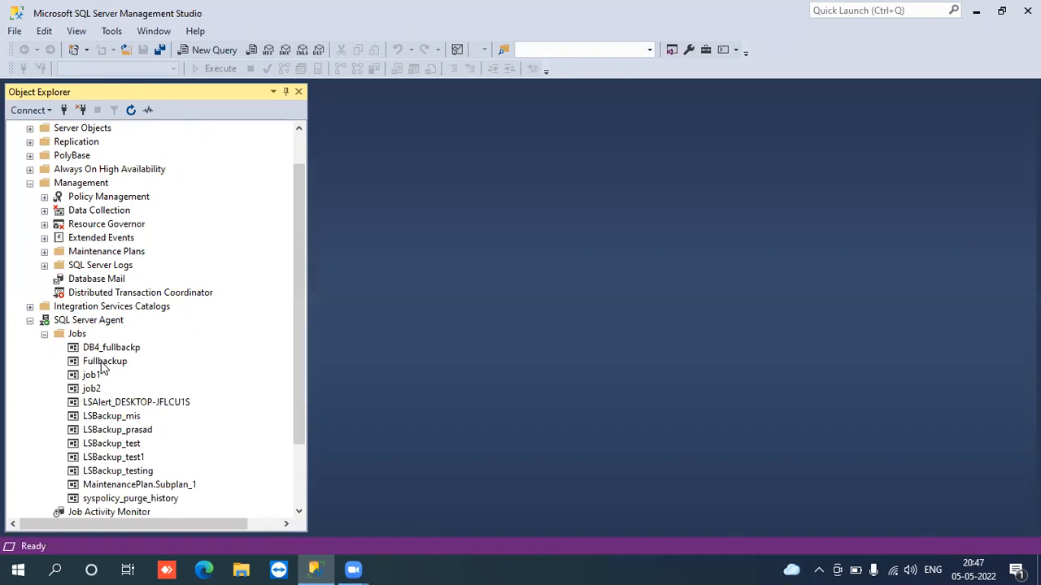
pyautogui.click(44, 336)
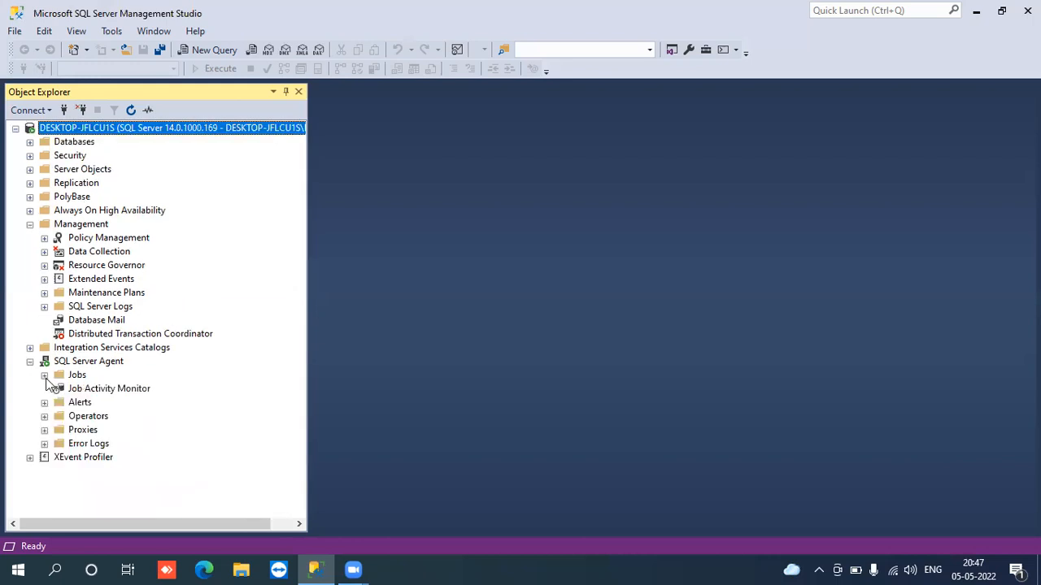
pyautogui.click(45, 376)
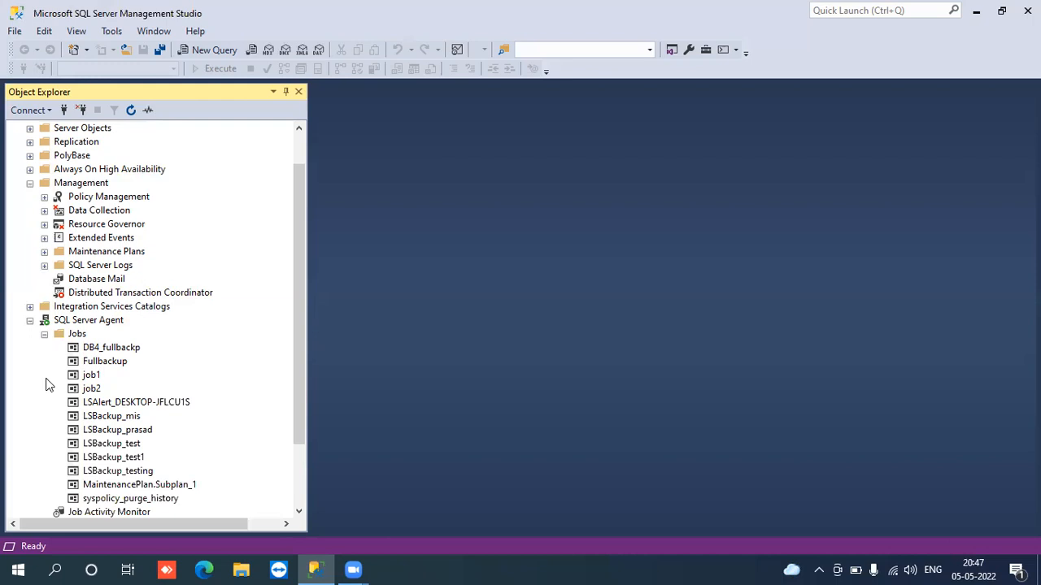
pyautogui.click(45, 335)
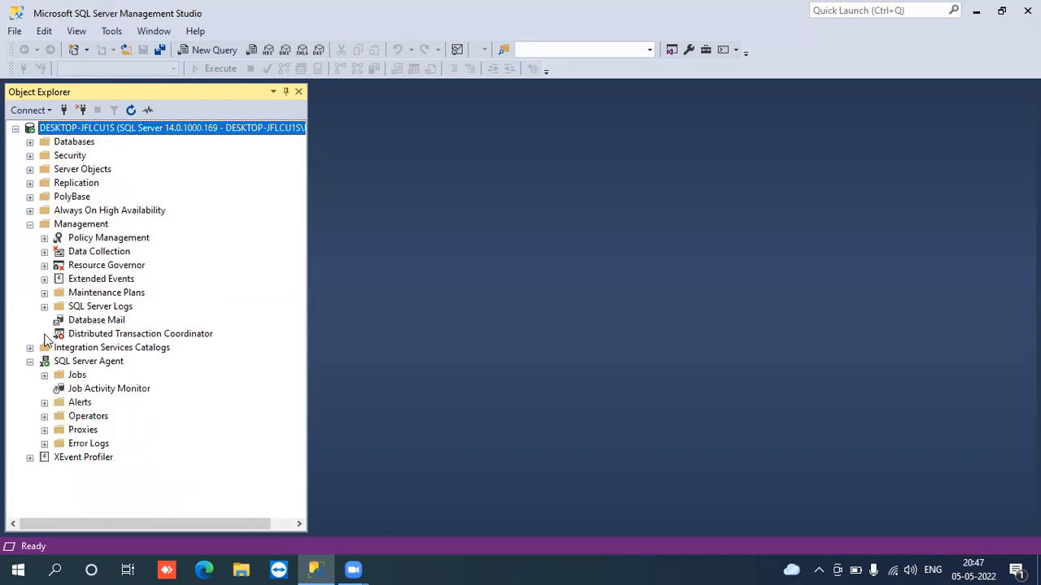
pyautogui.click(45, 377)
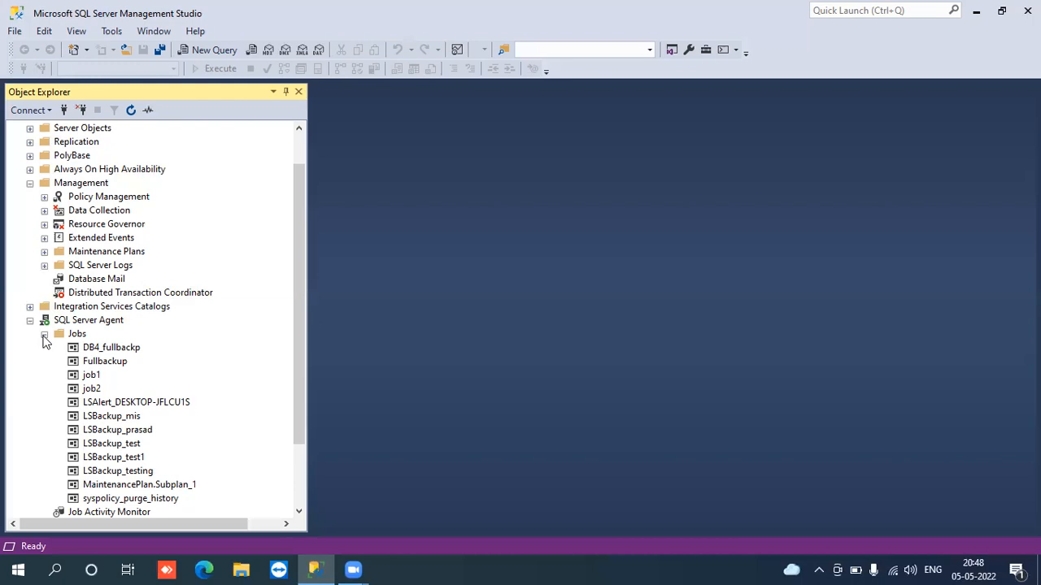
pyautogui.click(44, 335)
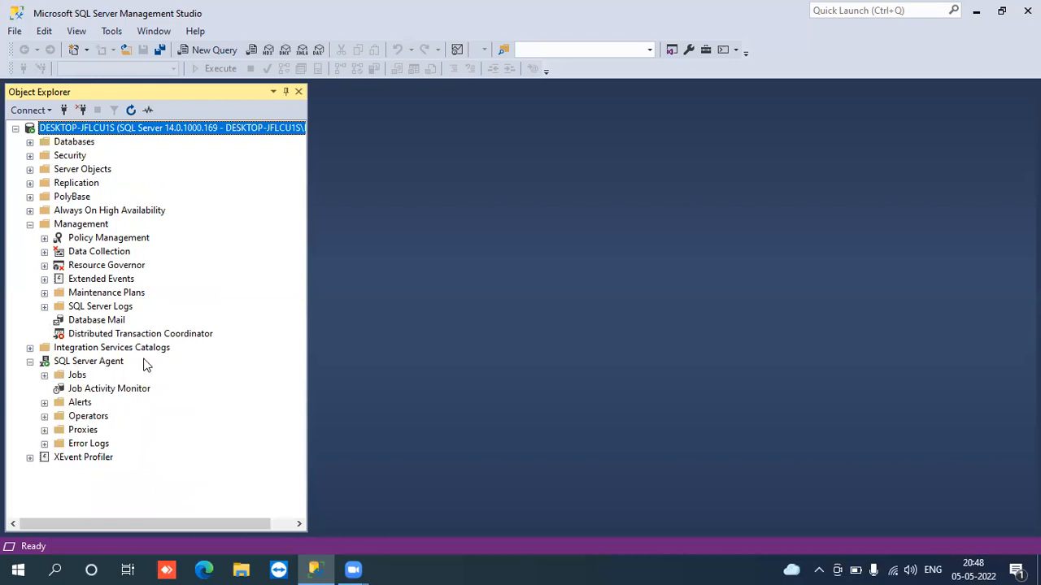
# Expand Maintenance Plans and Jobs, and compare MaintenancePlan with its agent job MaintenancePlan.Subplan_1.
pyautogui.click(44, 295)
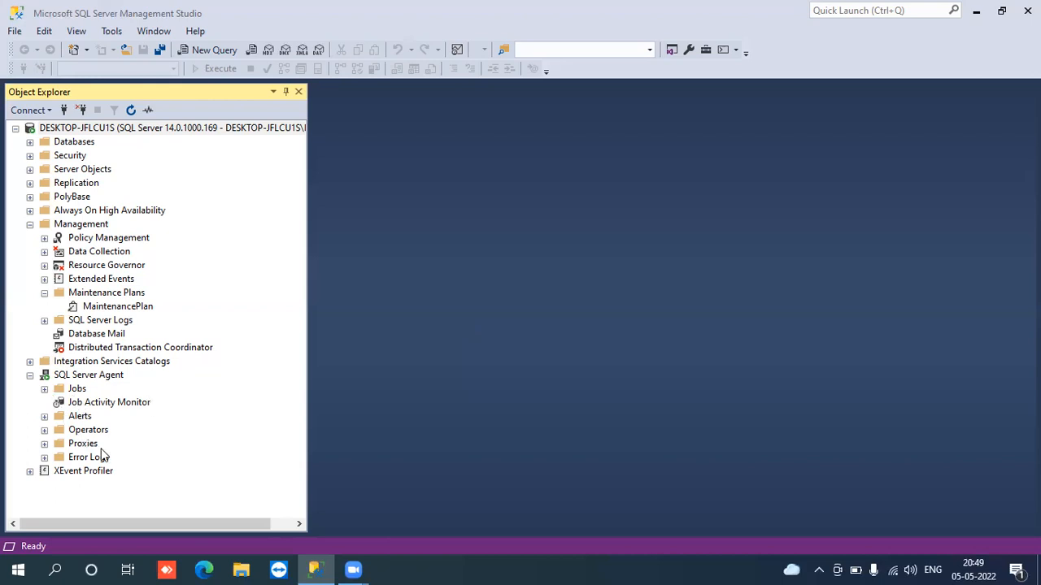
pyautogui.click(44, 389)
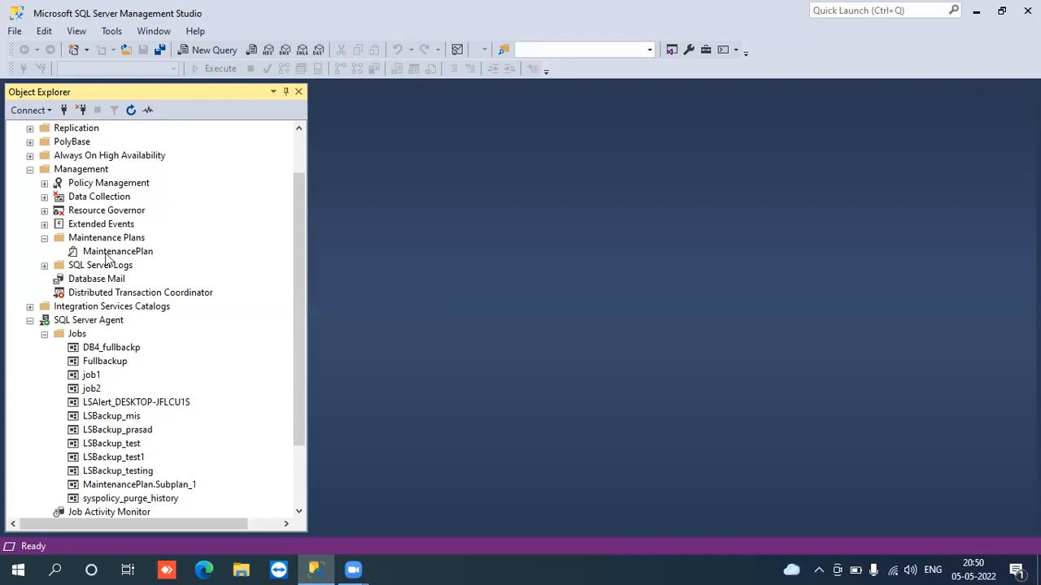
pyautogui.click(105, 254)
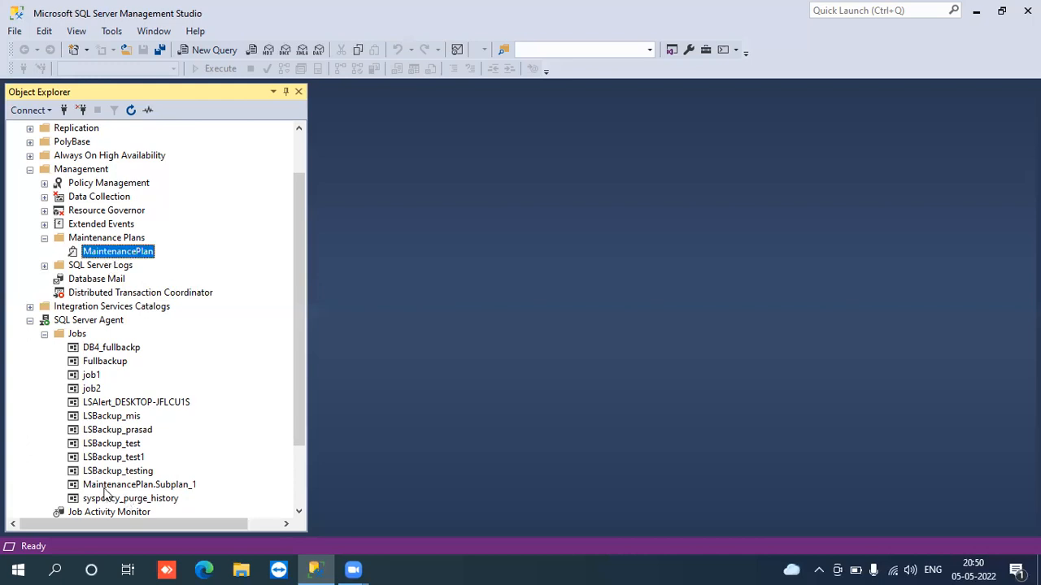
pyautogui.click(127, 486)
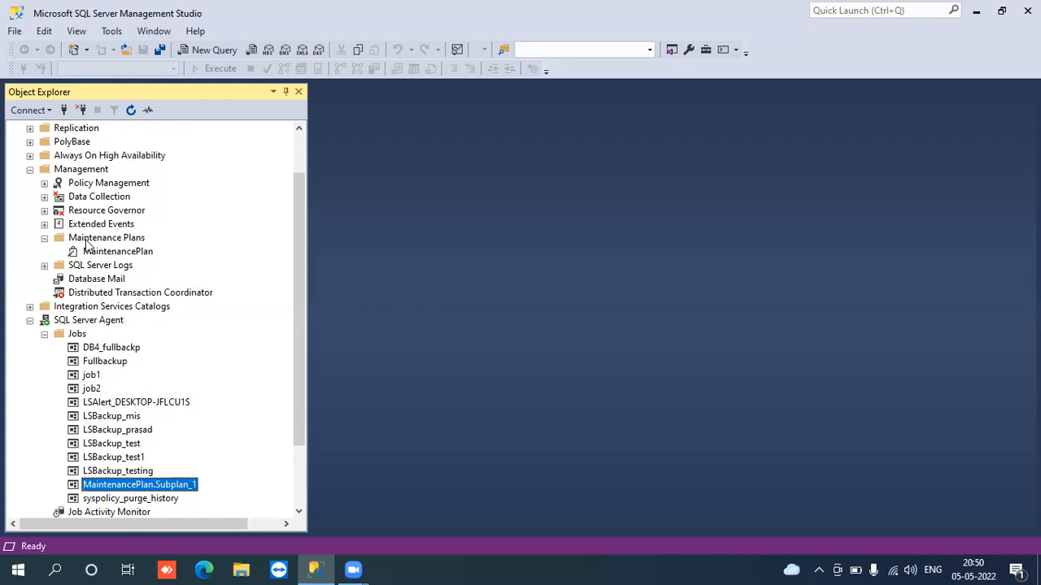
pyautogui.click(88, 239)
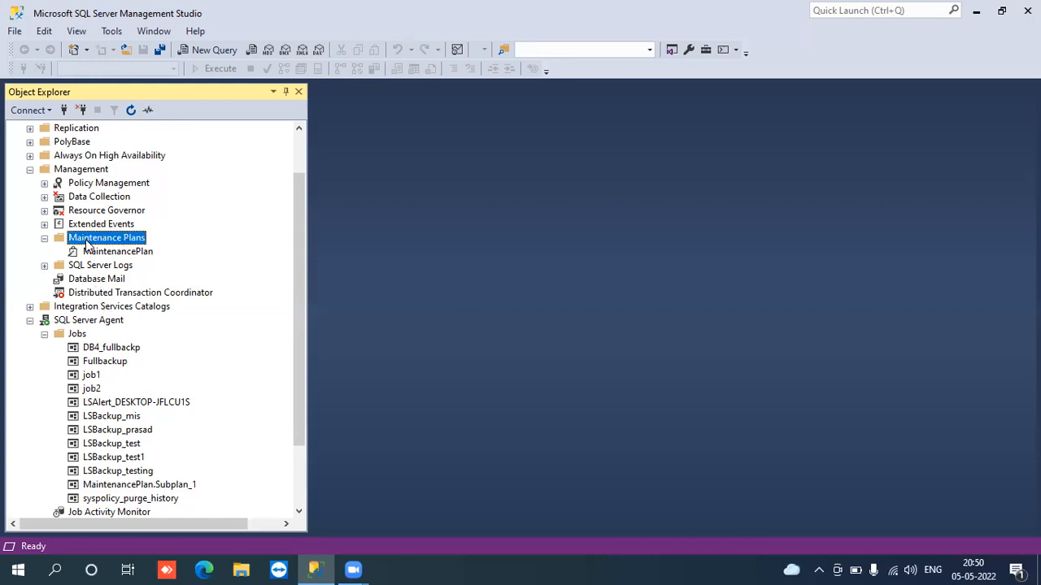
# Collapse the Management and SQL Server Agent nodes so the server shows only its top-level folders.
pyautogui.click(302, 143)
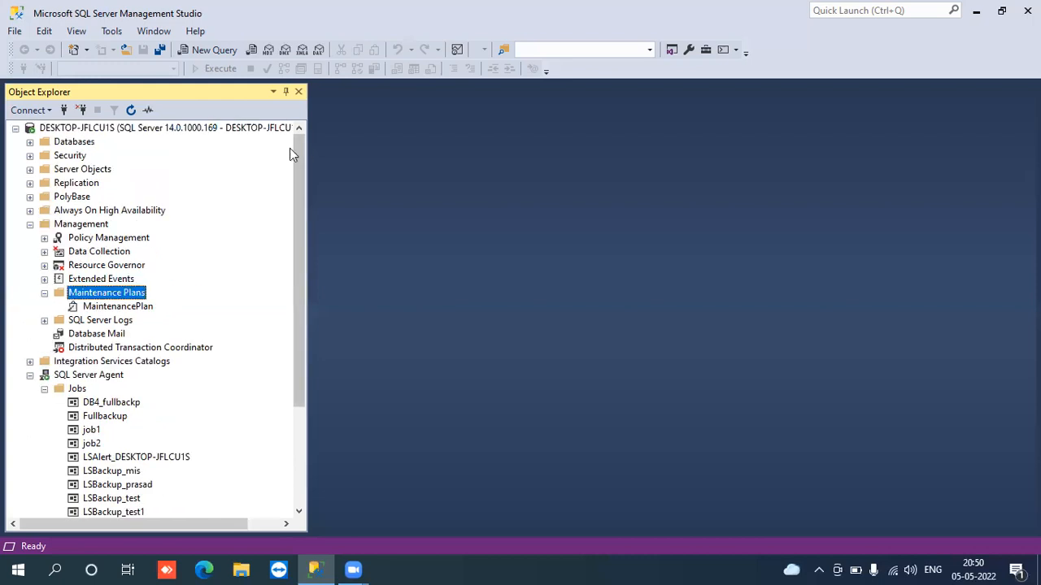
pyautogui.click(30, 225)
pyautogui.click(30, 252)
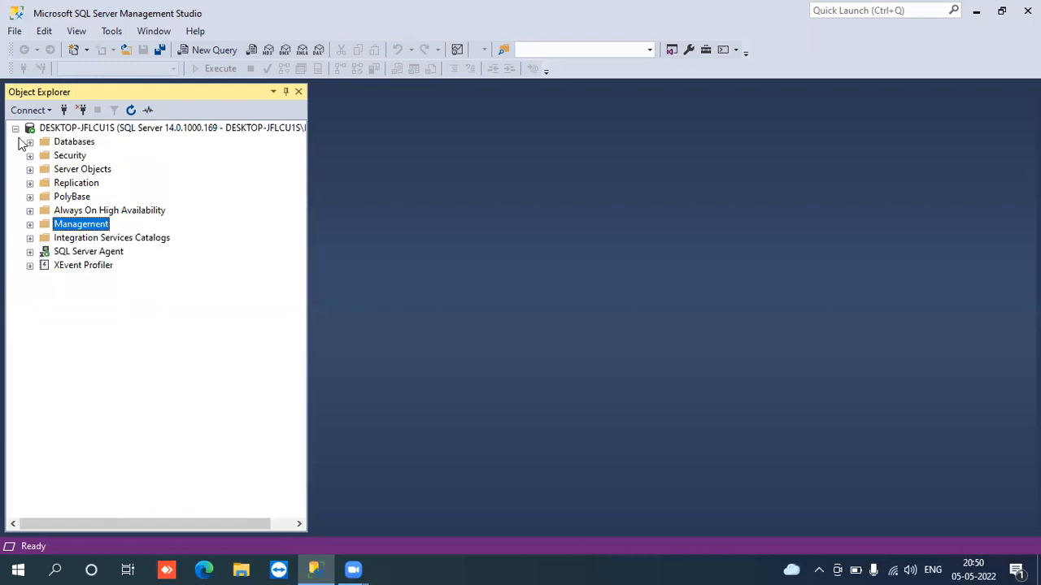
pyautogui.click(16, 128)
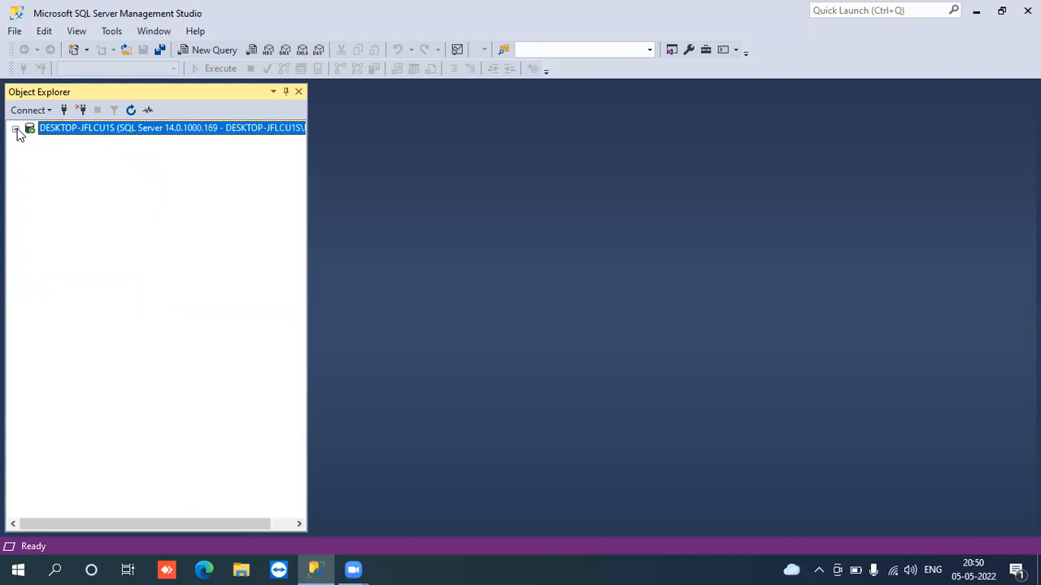
pyautogui.click(16, 129)
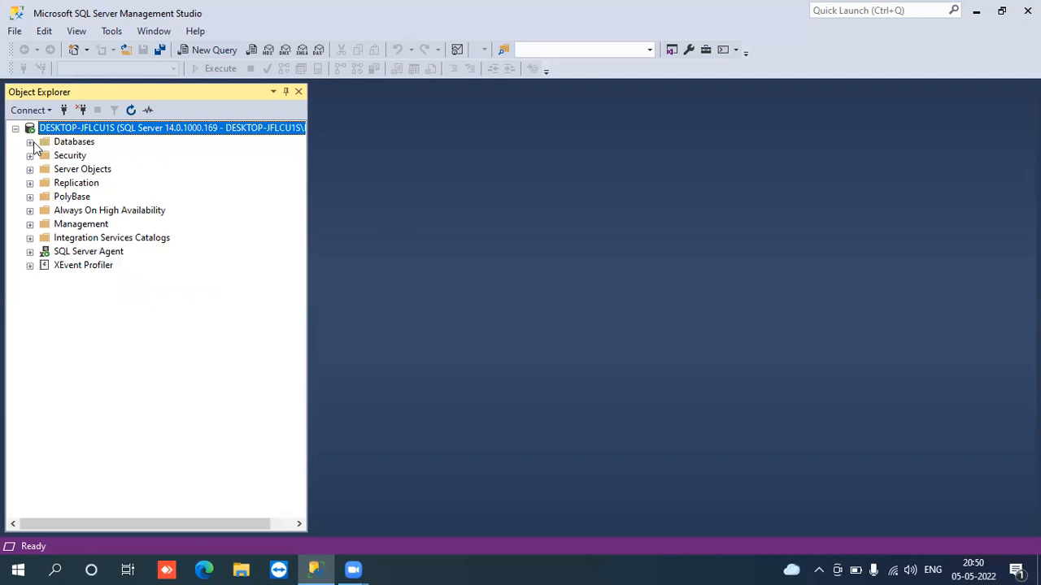
# Examine the contents of the Databases, Security and Server Objects folders one after another, collapsing each again.
pyautogui.click(34, 141)
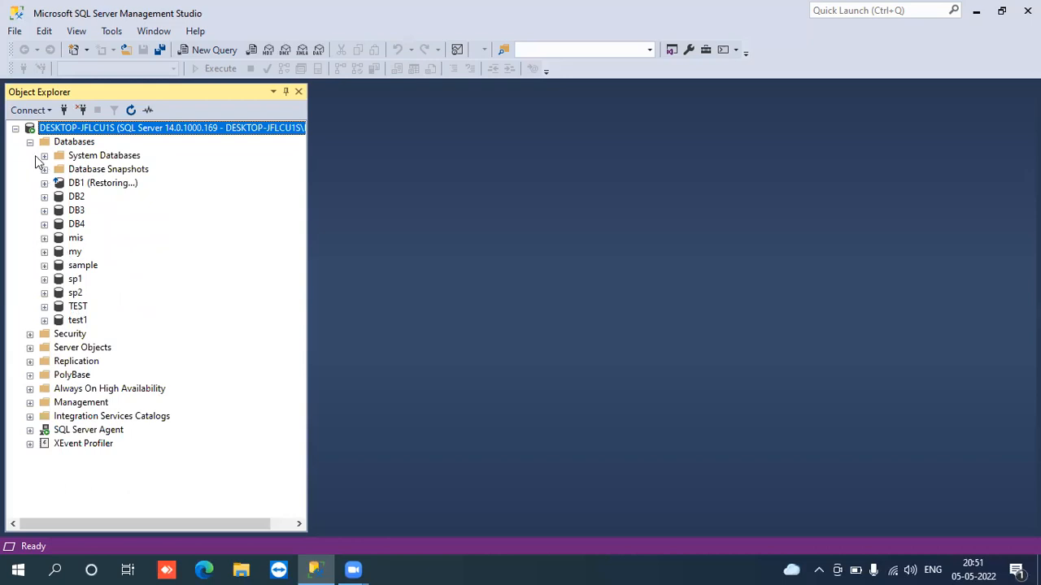
pyautogui.click(30, 143)
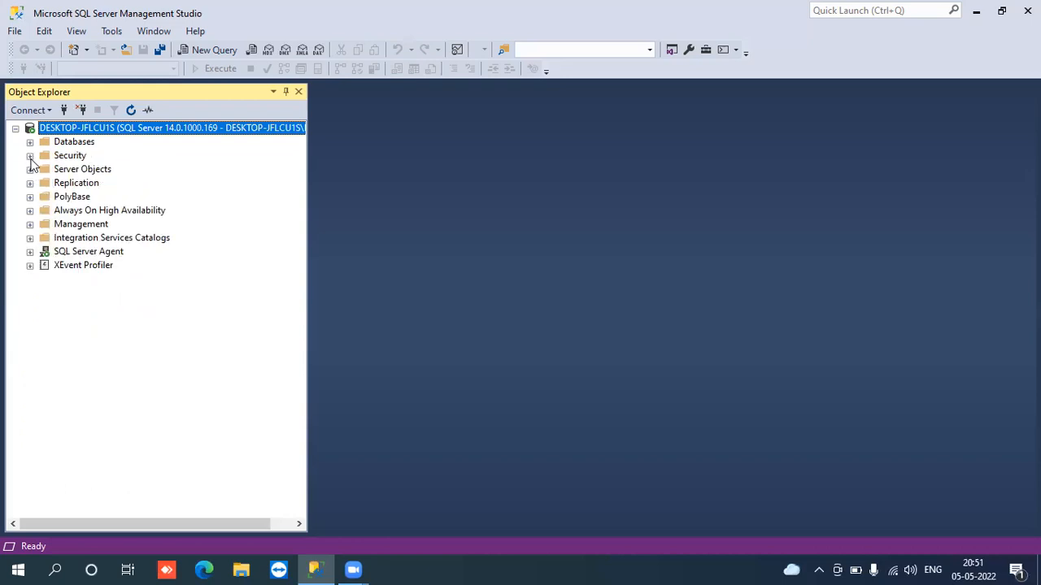
pyautogui.click(30, 156)
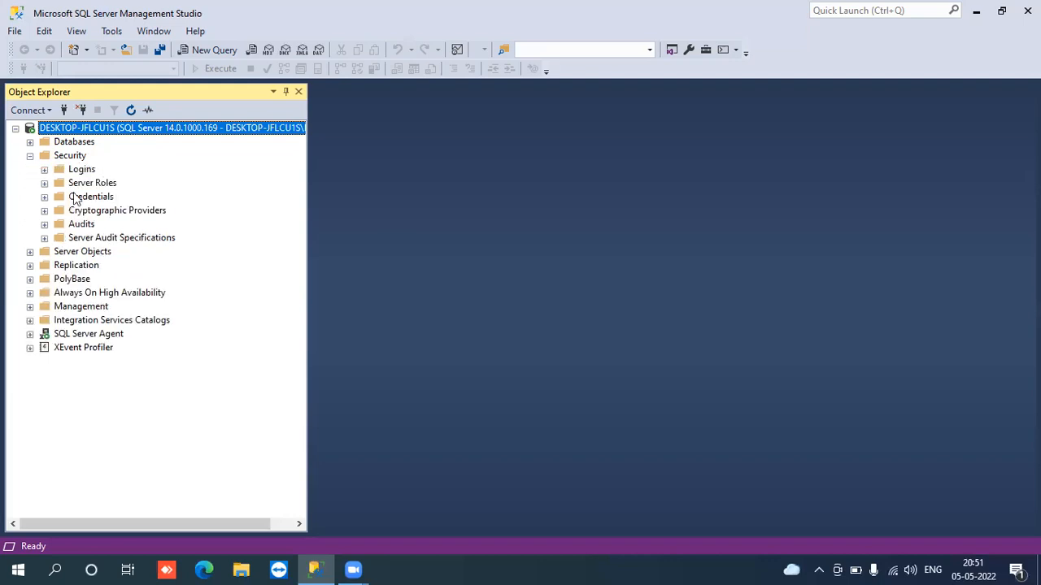
pyautogui.click(31, 157)
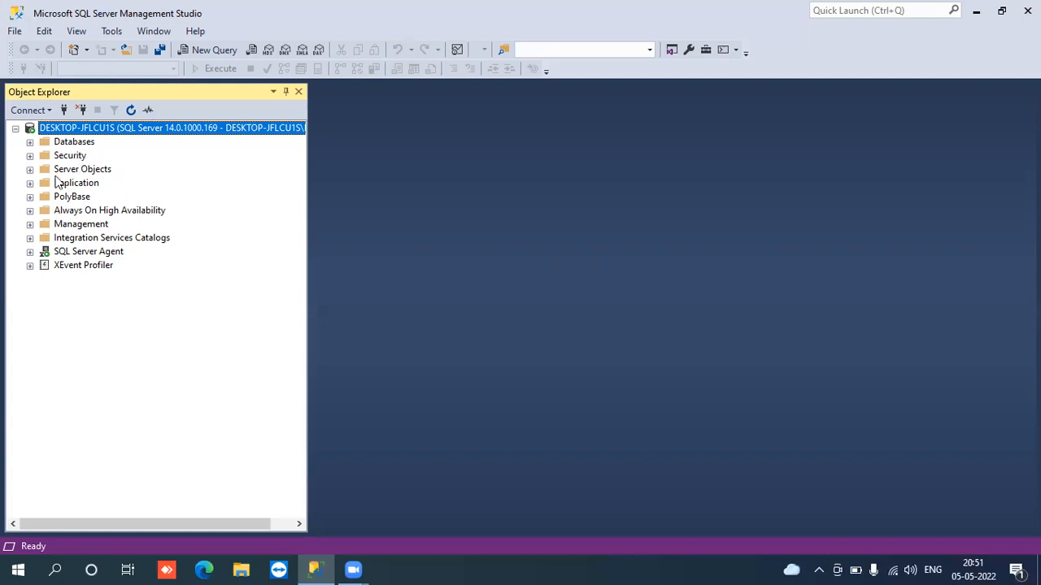
pyautogui.click(30, 169)
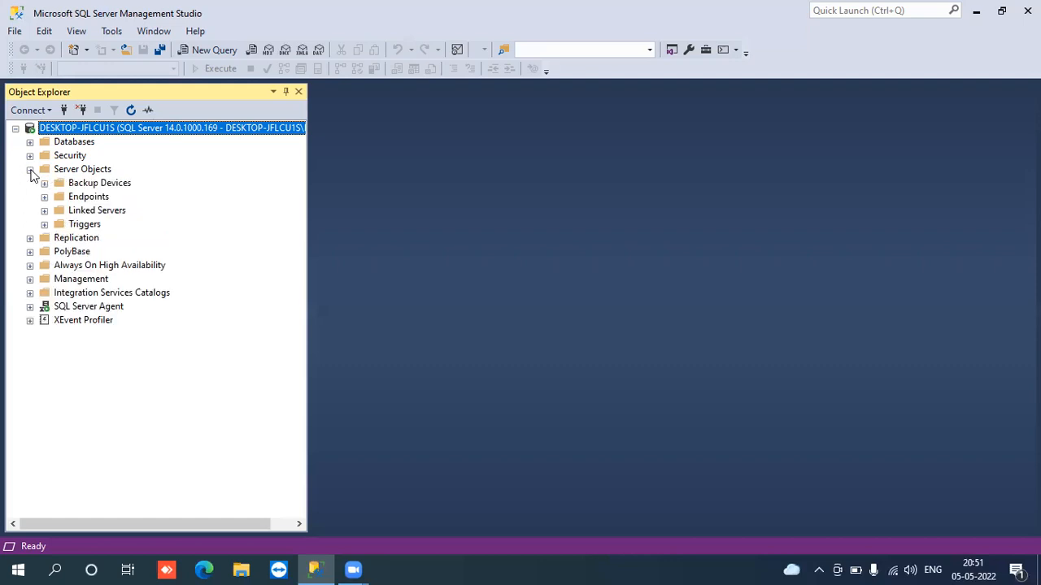
pyautogui.click(31, 170)
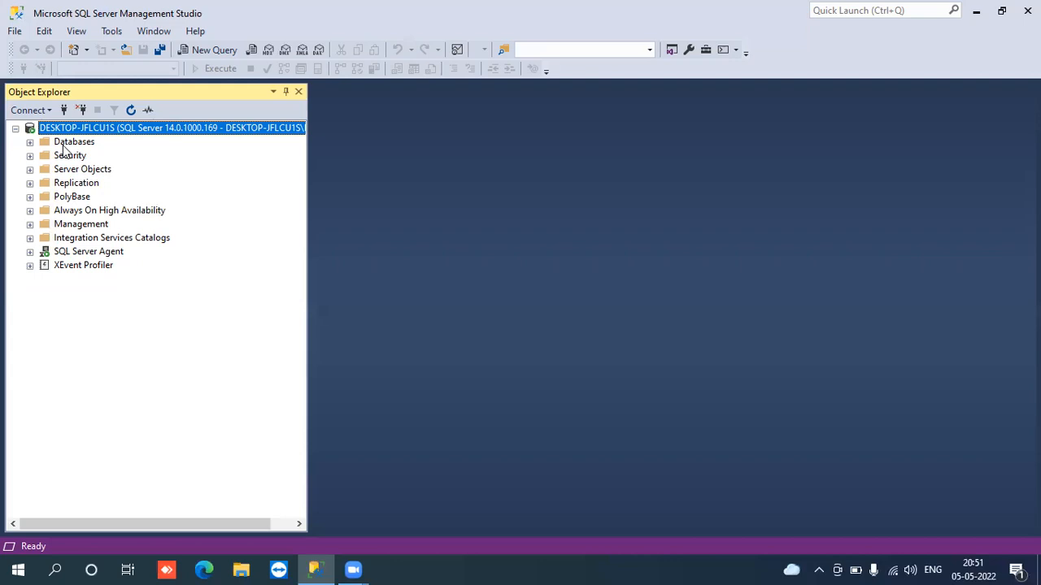
# Step through the server's top-level folders, including Databases, Security, Replication, Always On High Availability and Management.
pyautogui.press('Down')
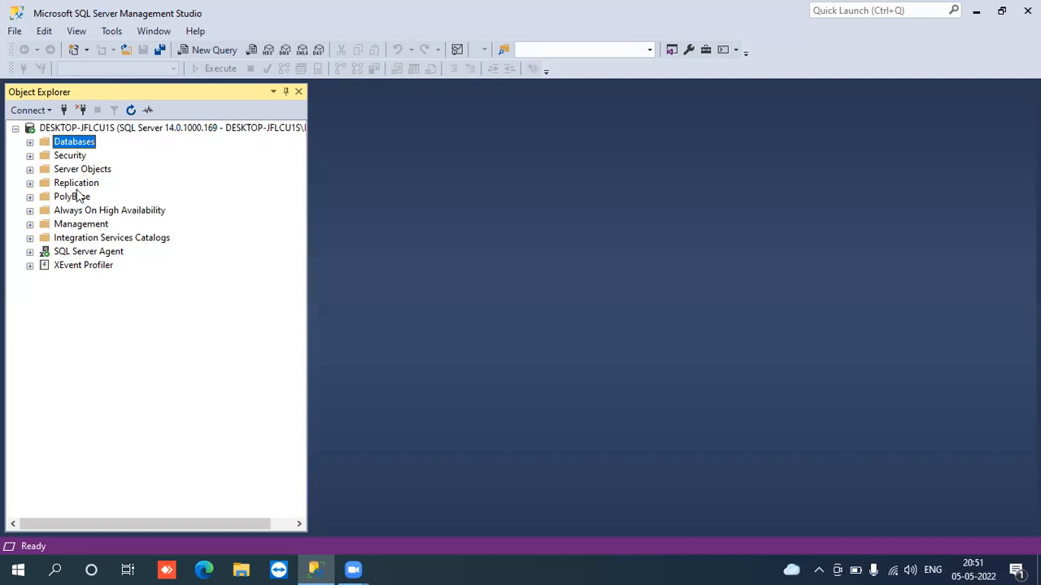
pyautogui.press('Down')
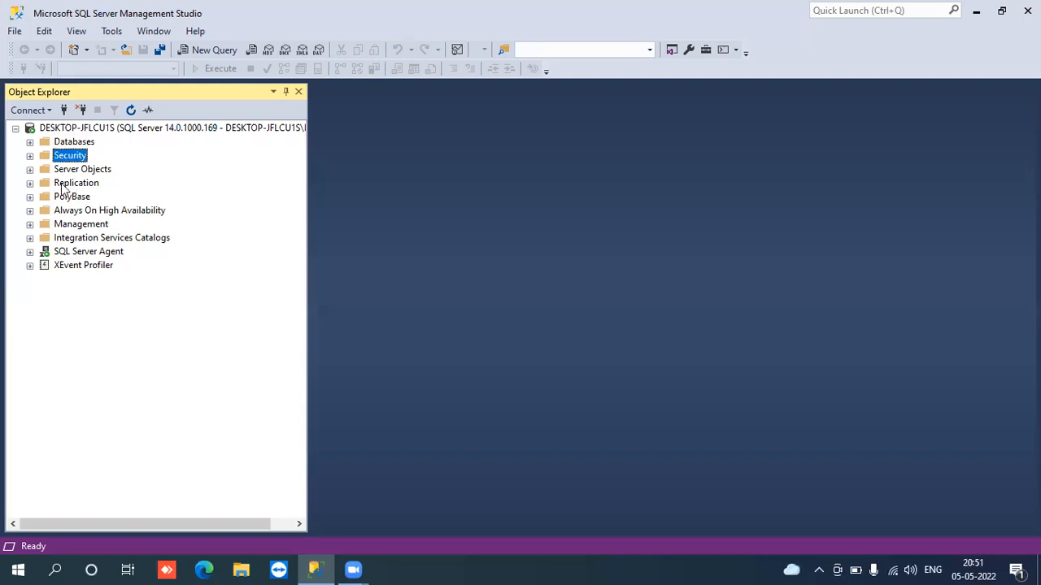
pyautogui.click(64, 184)
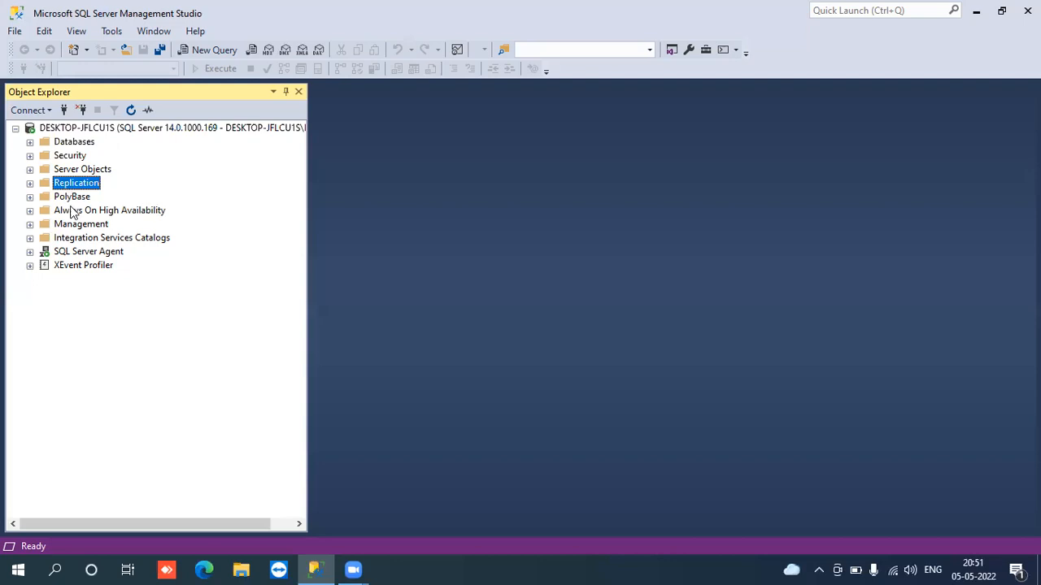
pyautogui.click(72, 212)
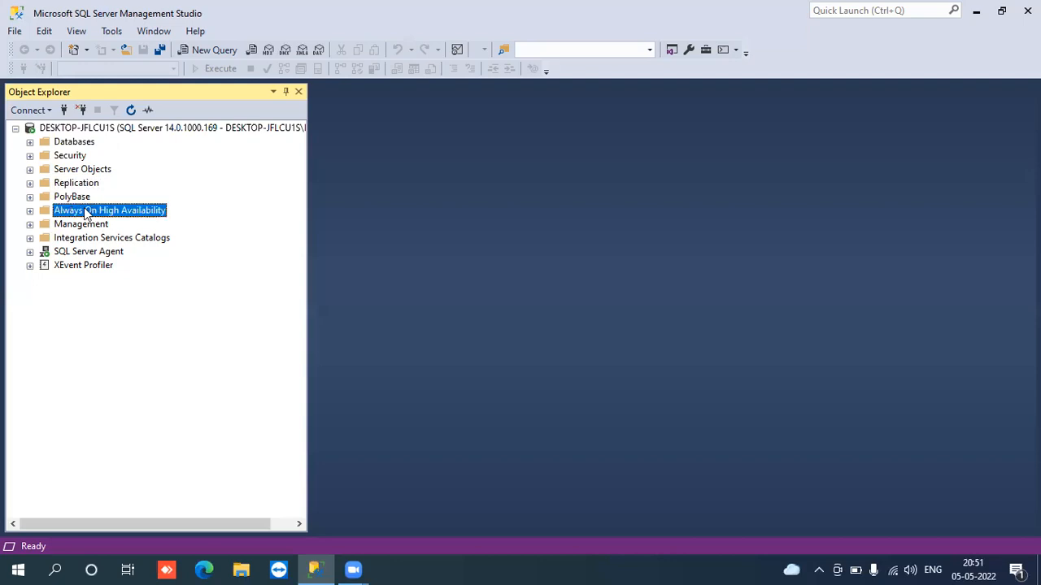
pyautogui.click(47, 226)
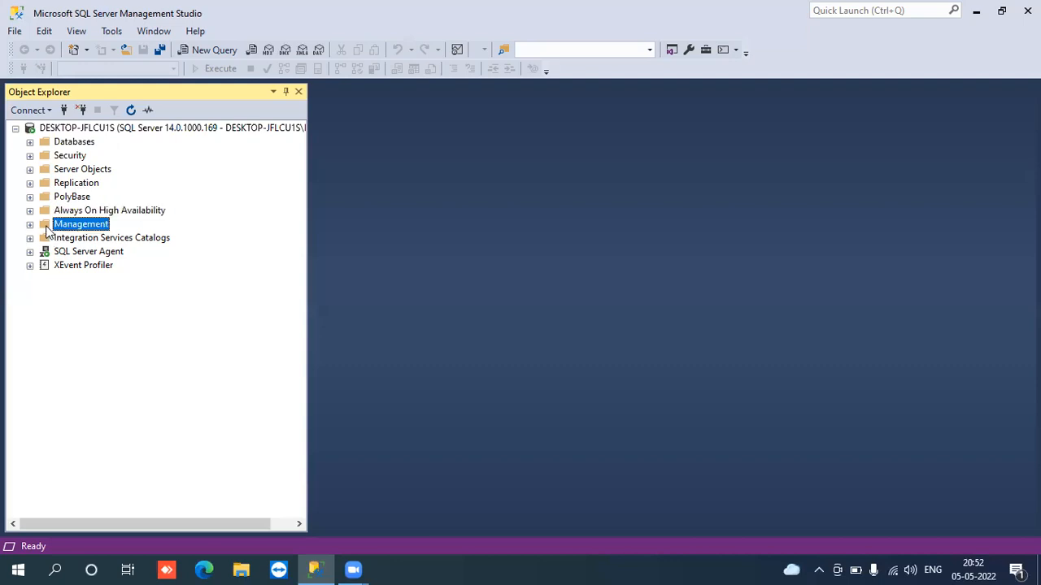
# Expand the Management folder and highlight its Maintenance Plans folder.
pyautogui.click(30, 224)
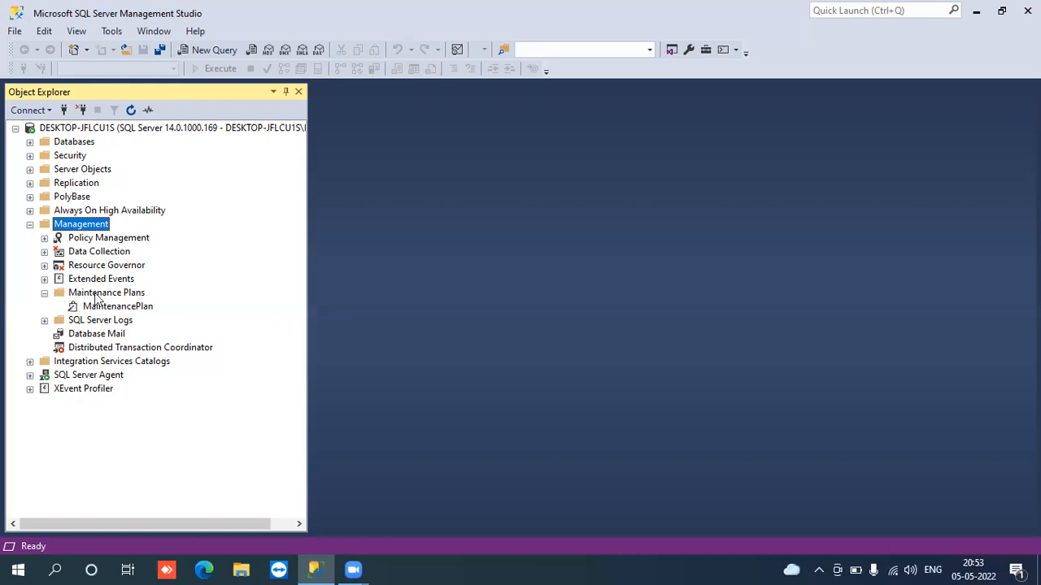
pyautogui.click(98, 295)
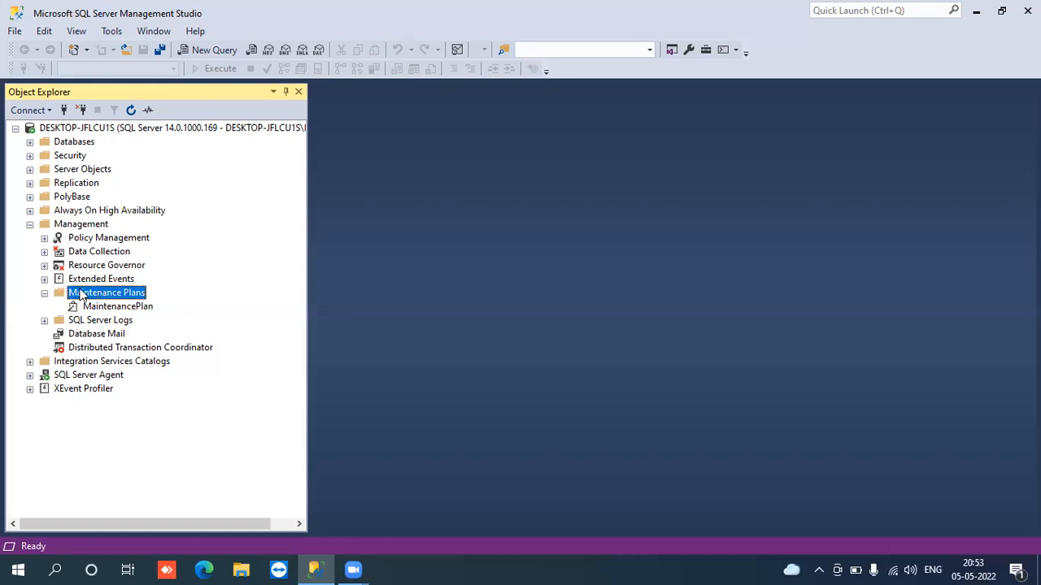
pyautogui.click(31, 225)
pyautogui.click(31, 225)
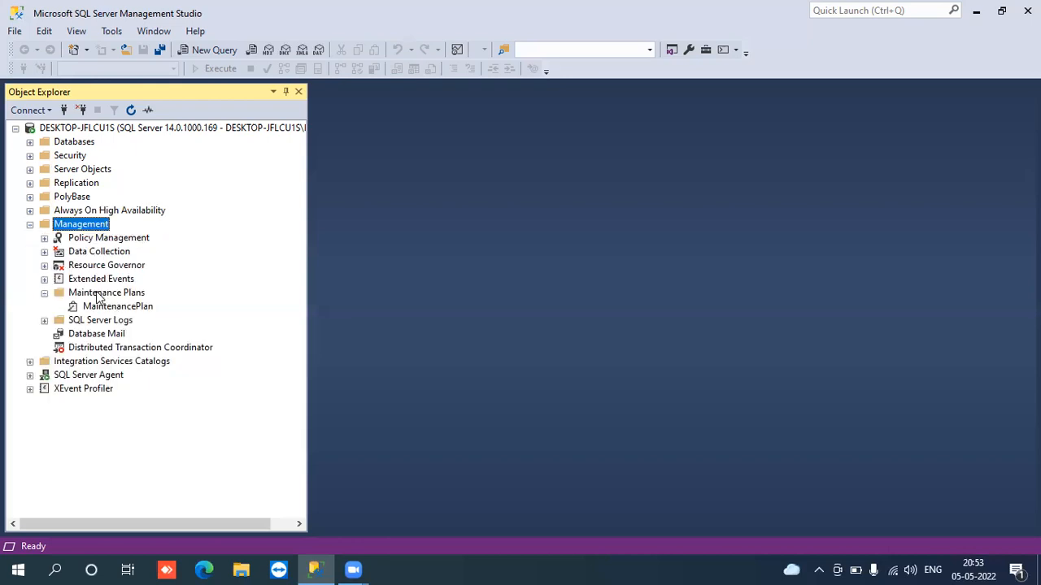
pyautogui.click(97, 295)
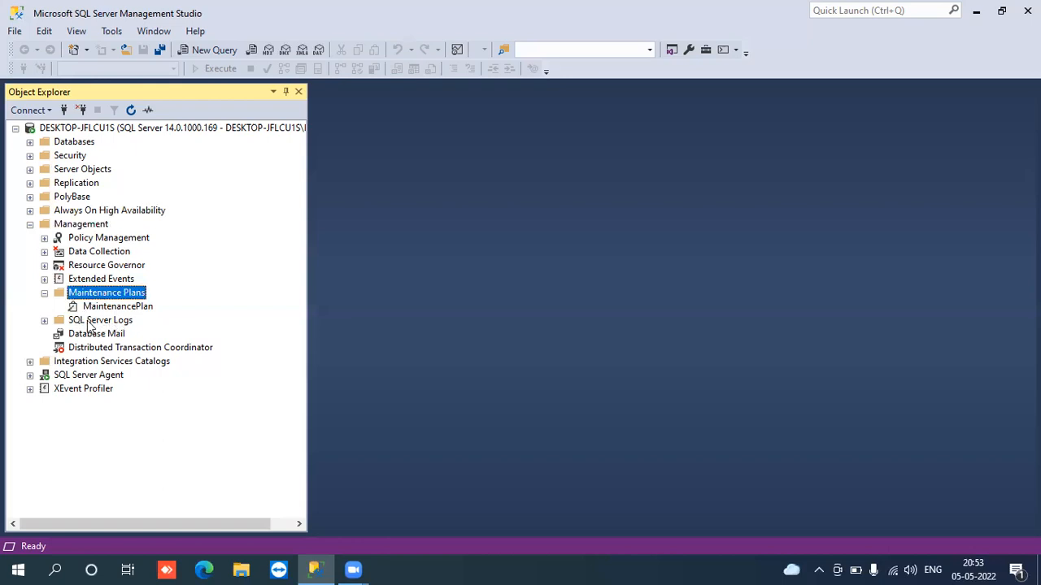
# Expand SQL Server Logs and go through the current log, Archive #1 and Archive #2.
pyautogui.click(91, 323)
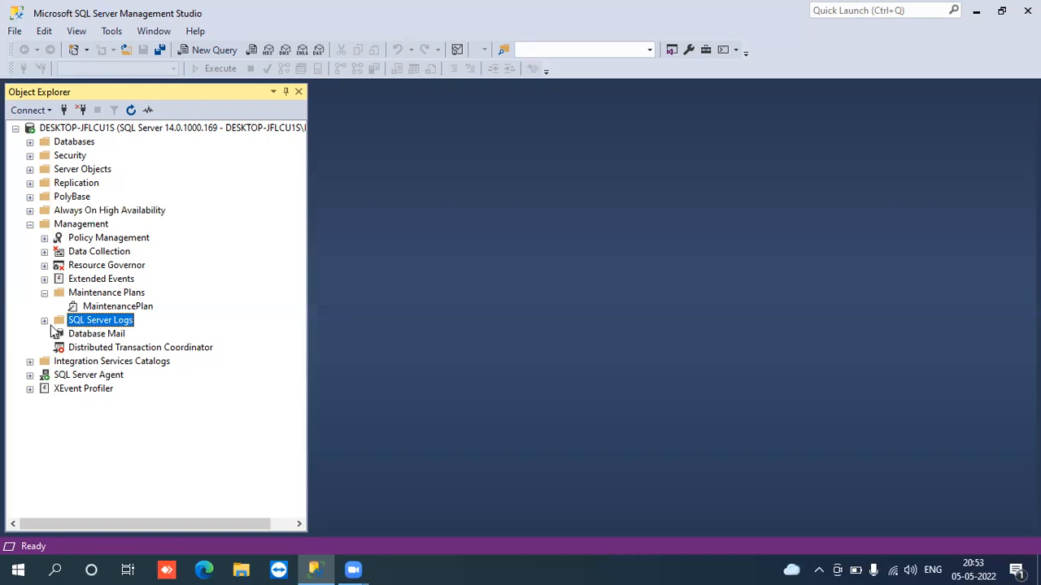
pyautogui.click(47, 324)
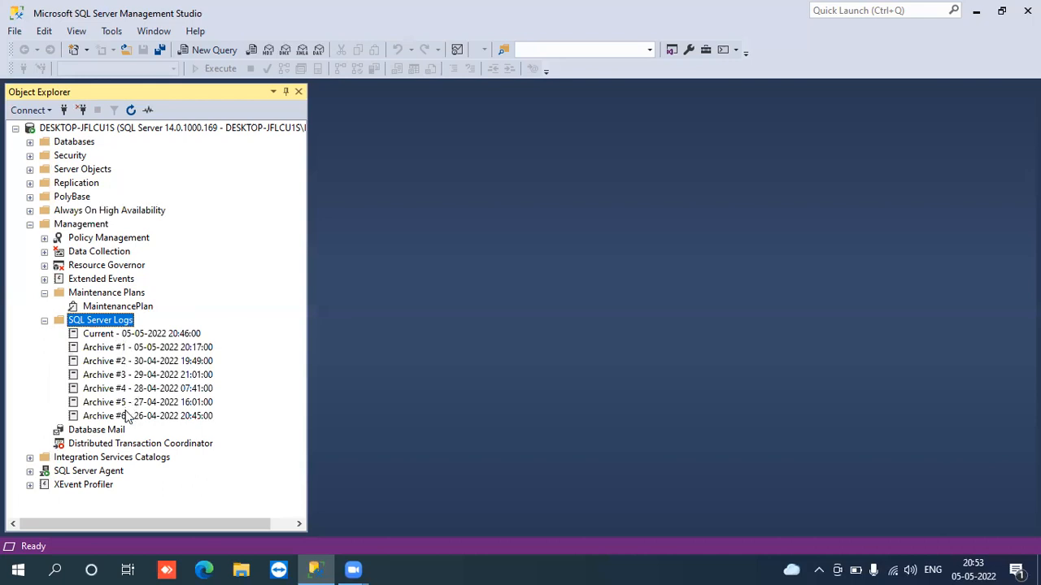
pyautogui.click(113, 337)
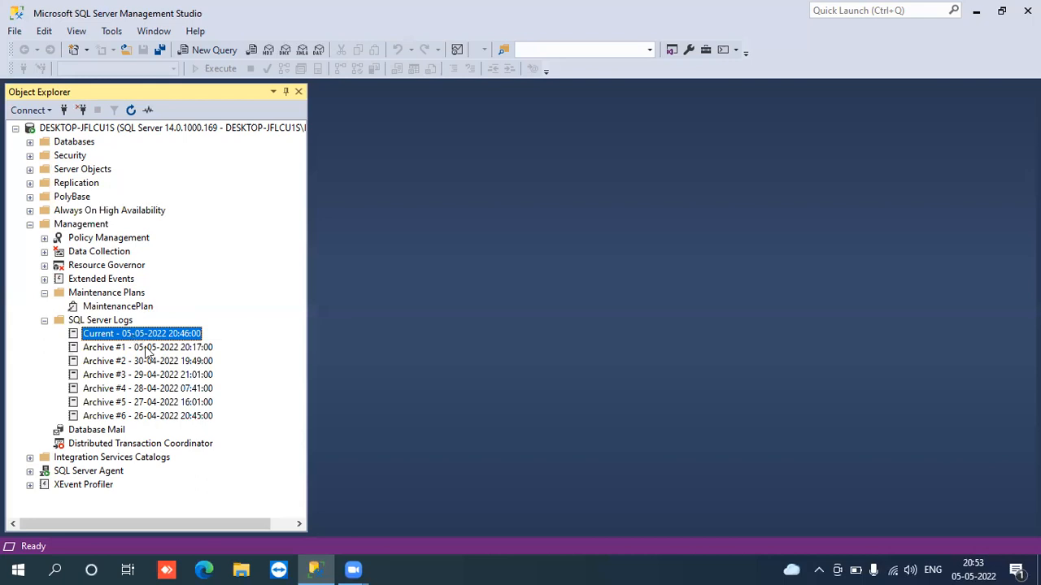
pyautogui.click(144, 350)
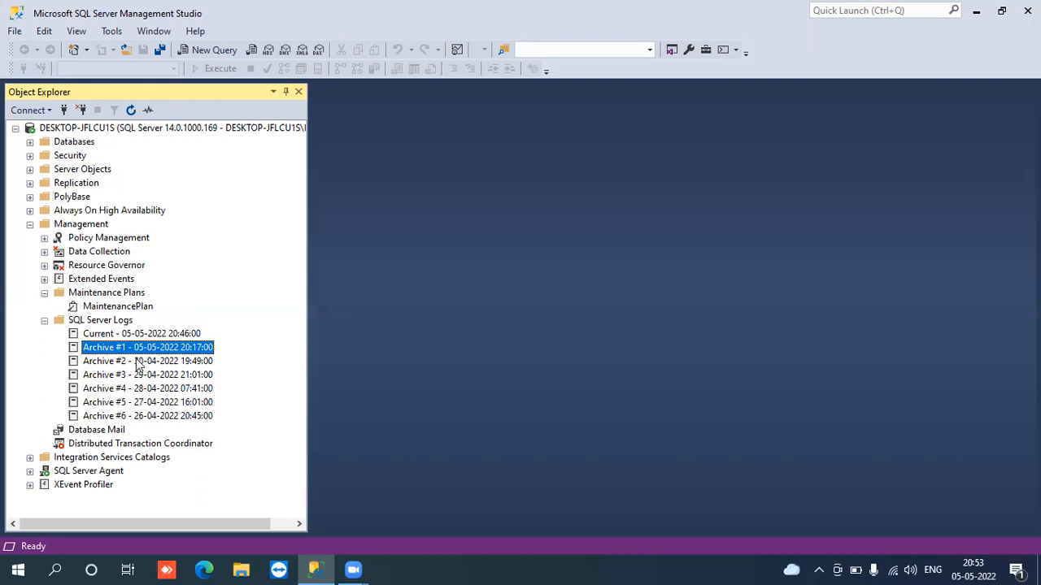
pyautogui.click(138, 367)
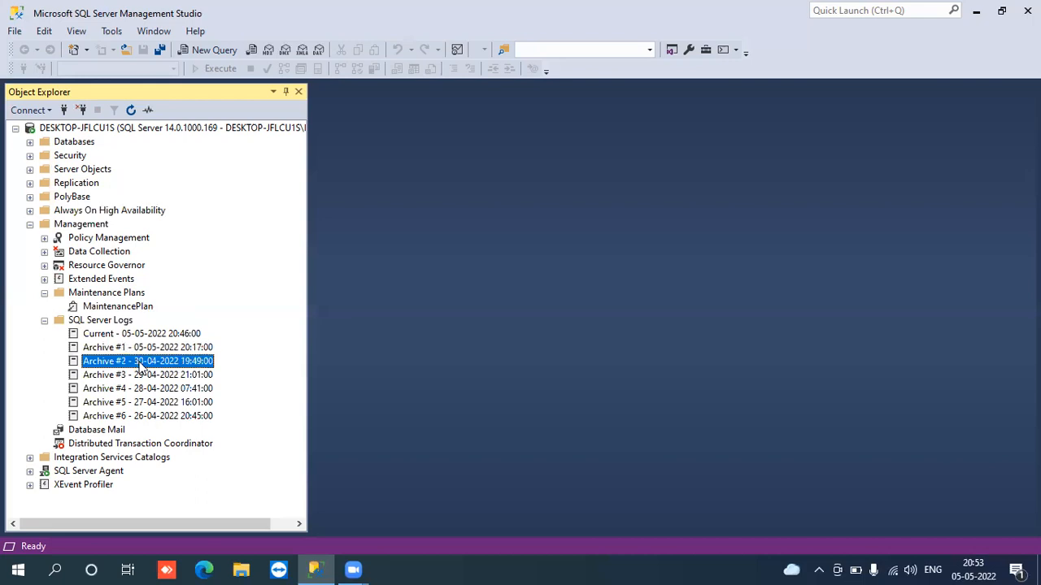
# Go through the current log and the archived logs under SQL Server Logs, including Archive #3, #5 and #6.
pyautogui.click(152, 378)
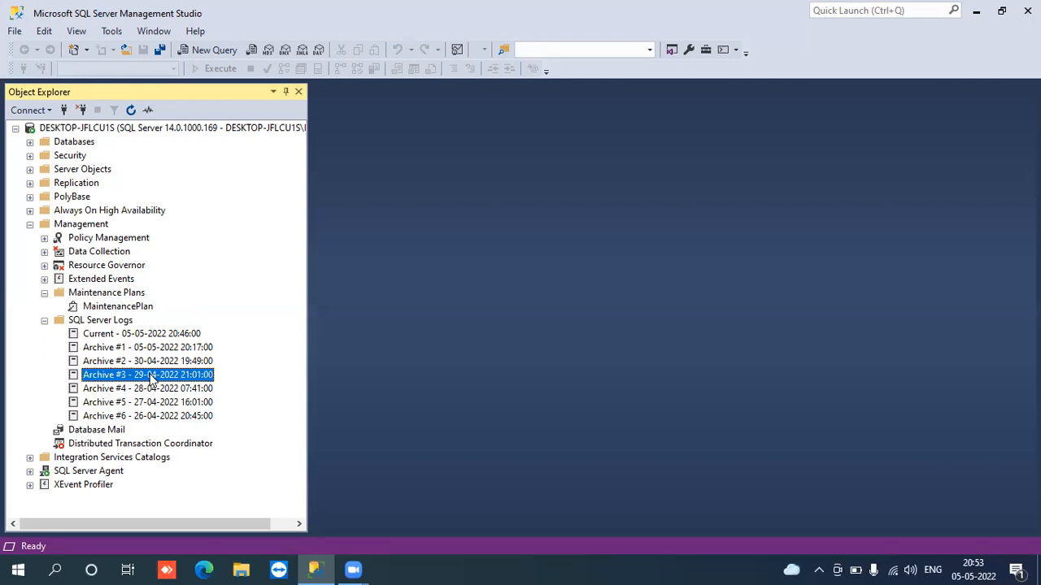
pyautogui.click(139, 339)
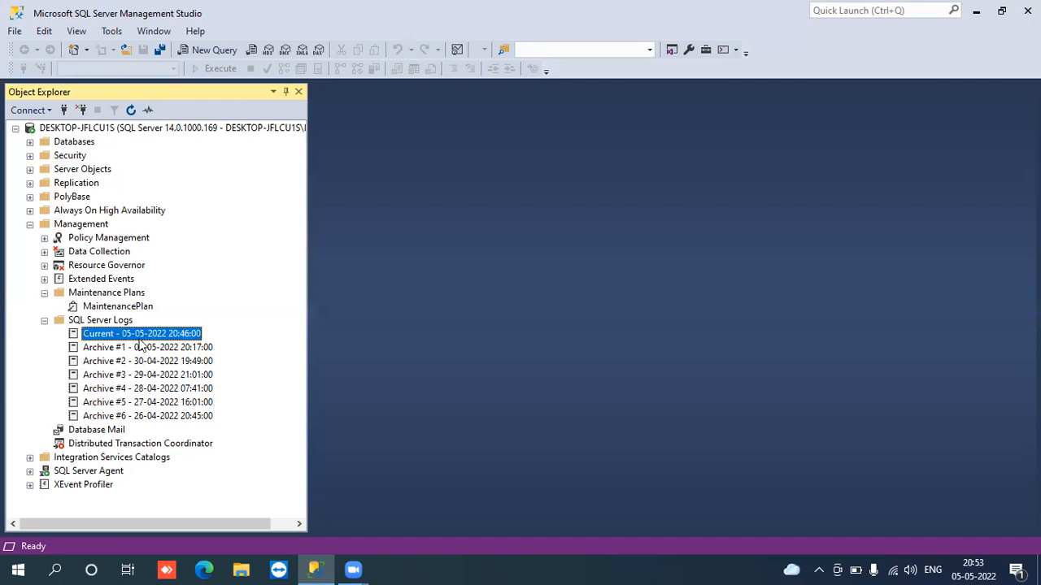
pyautogui.click(141, 350)
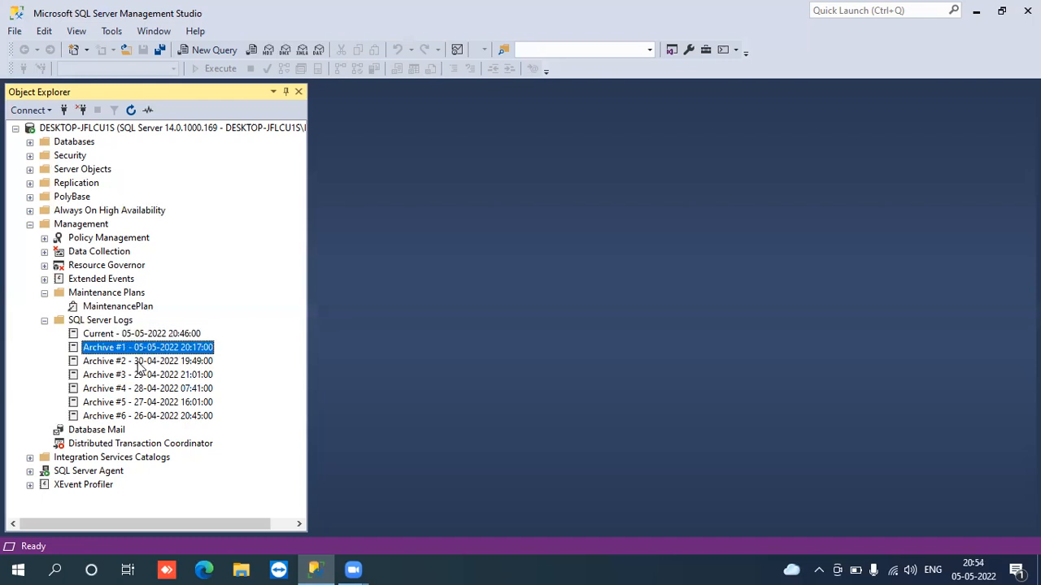
pyautogui.click(136, 364)
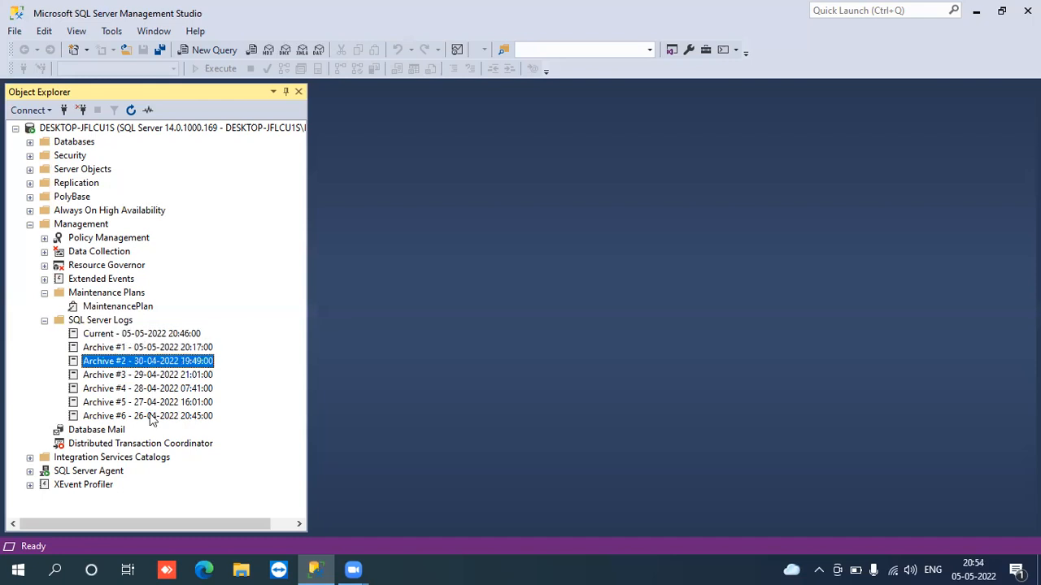
pyautogui.click(125, 406)
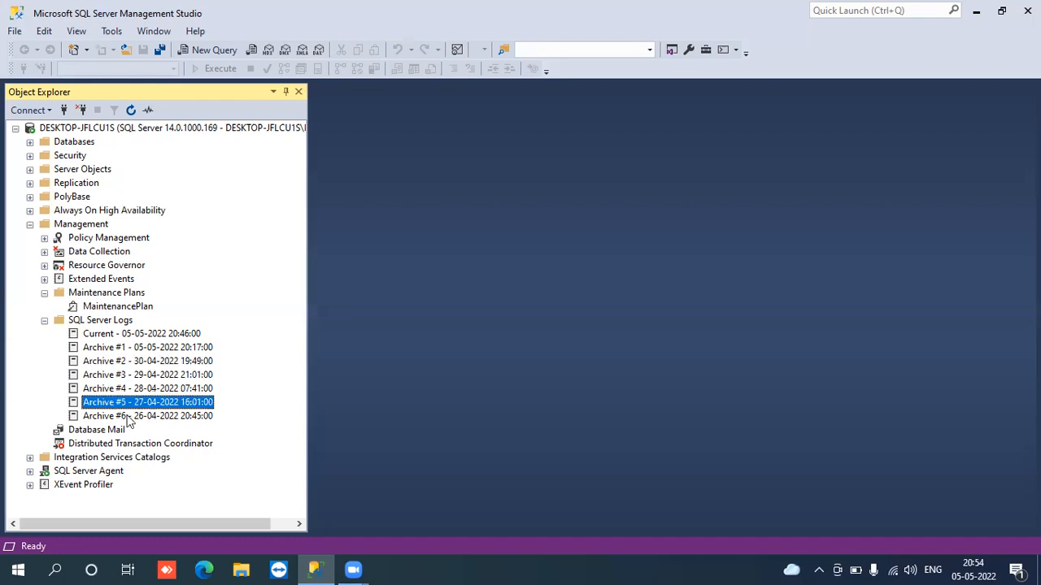
pyautogui.click(128, 417)
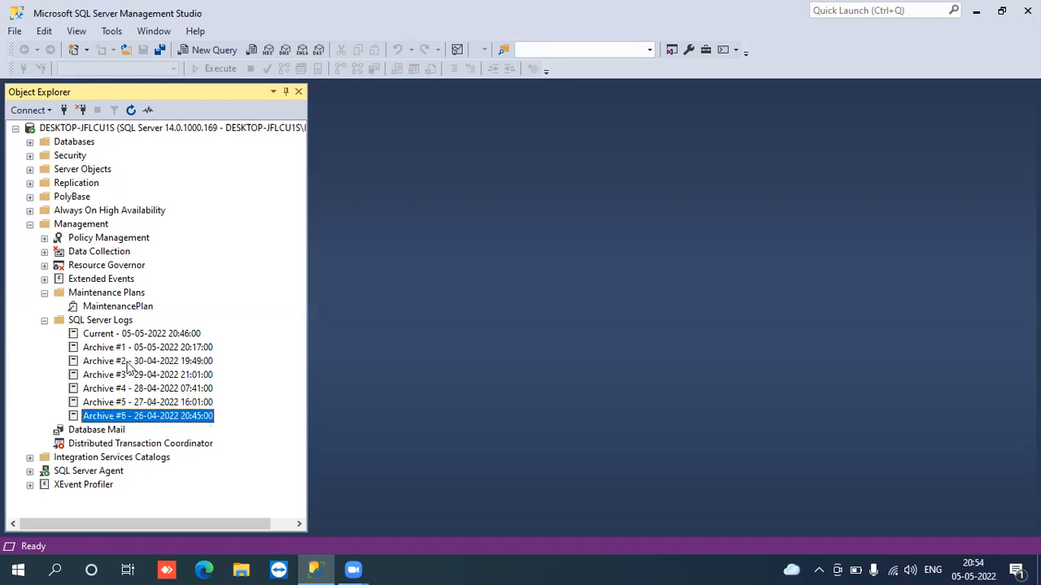
pyautogui.click(124, 347)
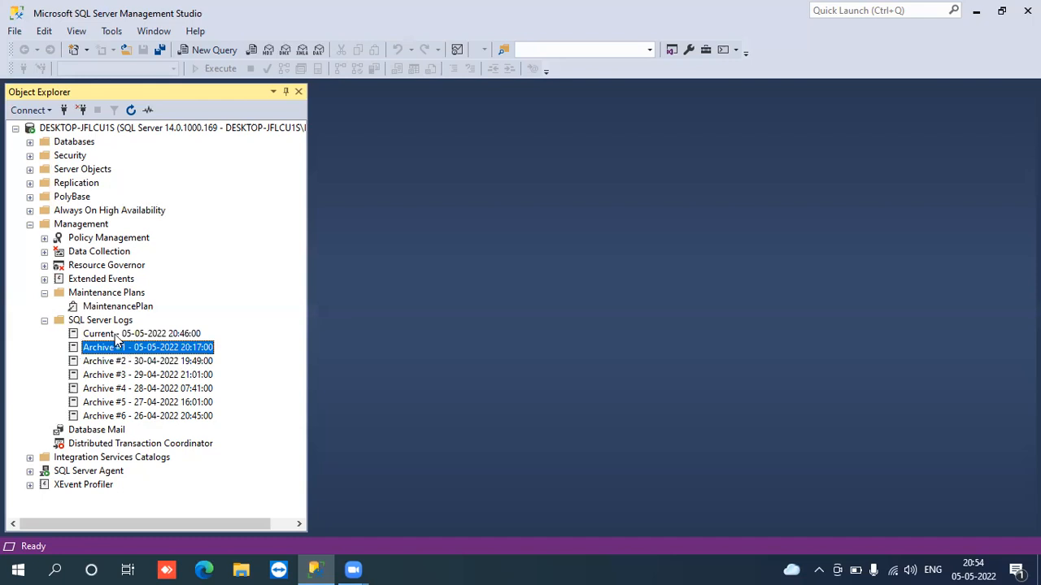
# Open the current SQL Server log in the Log File Viewer and maximize the viewer.
pyautogui.click(116, 335)
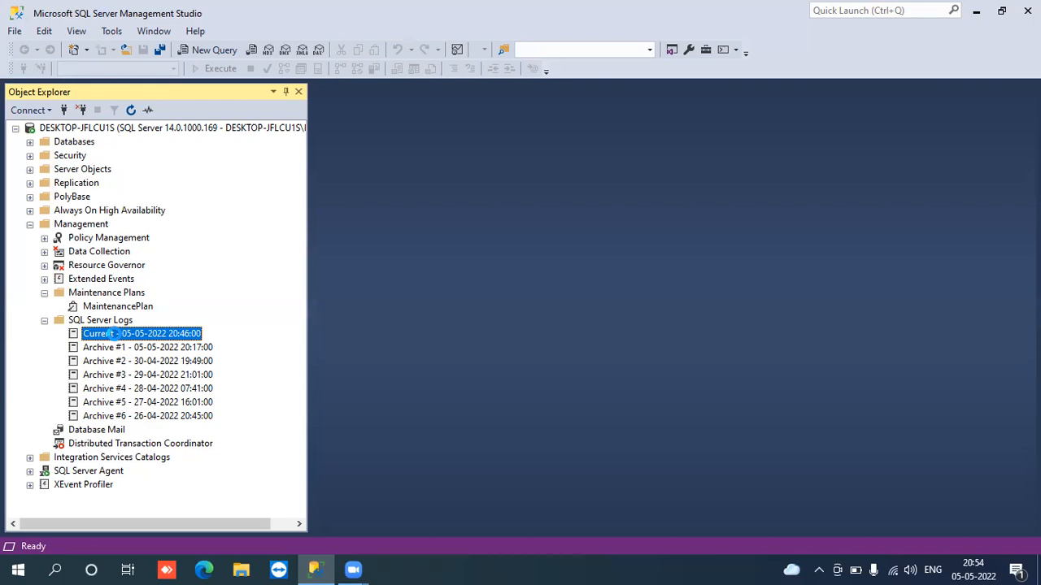
pyautogui.doubleClick(112, 336)
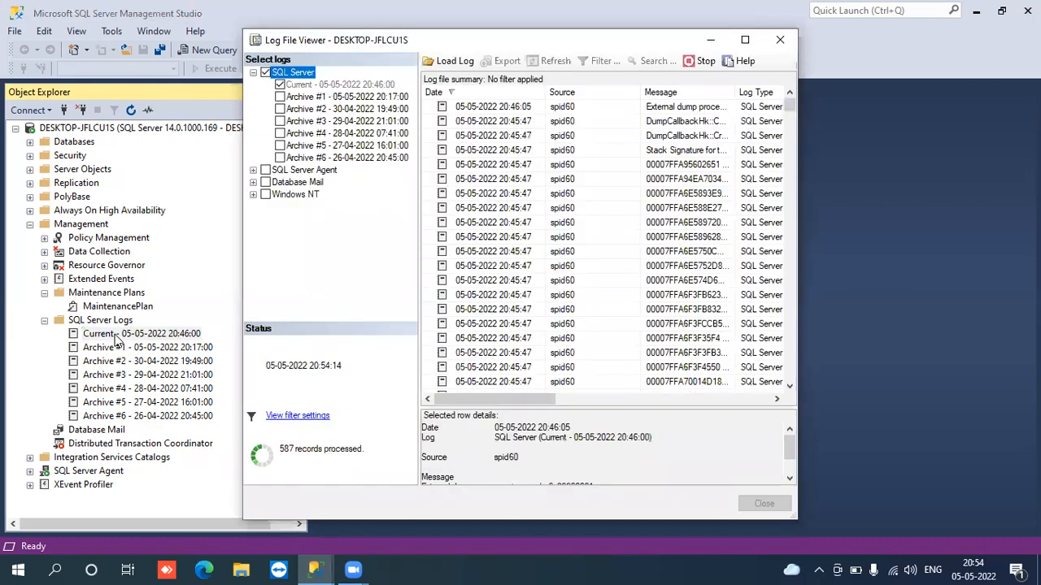
pyautogui.click(744, 40)
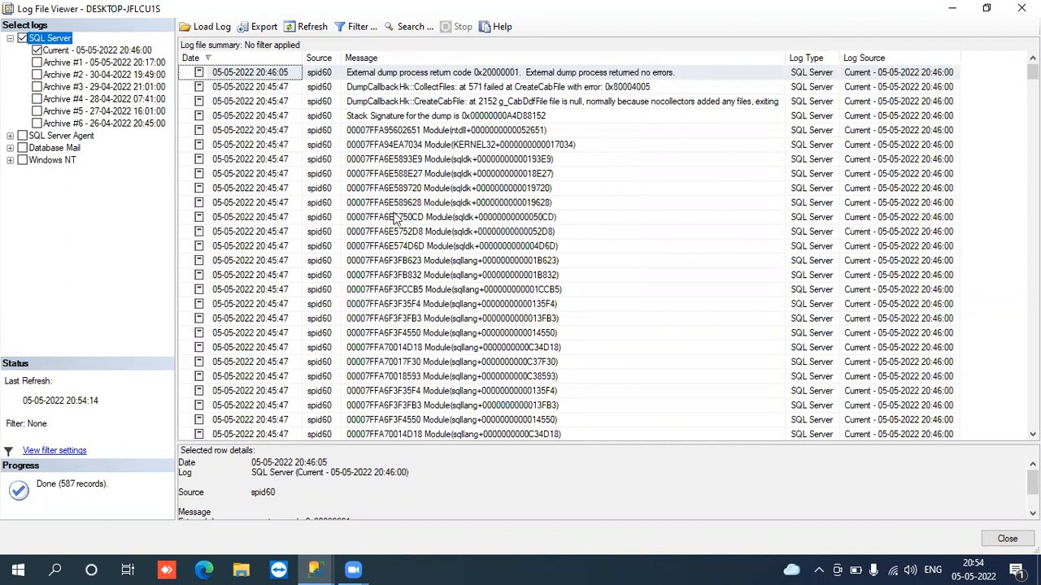
# Step down through the current log's entries, examining the dates, sources and module messages.
pyautogui.click(466, 248)
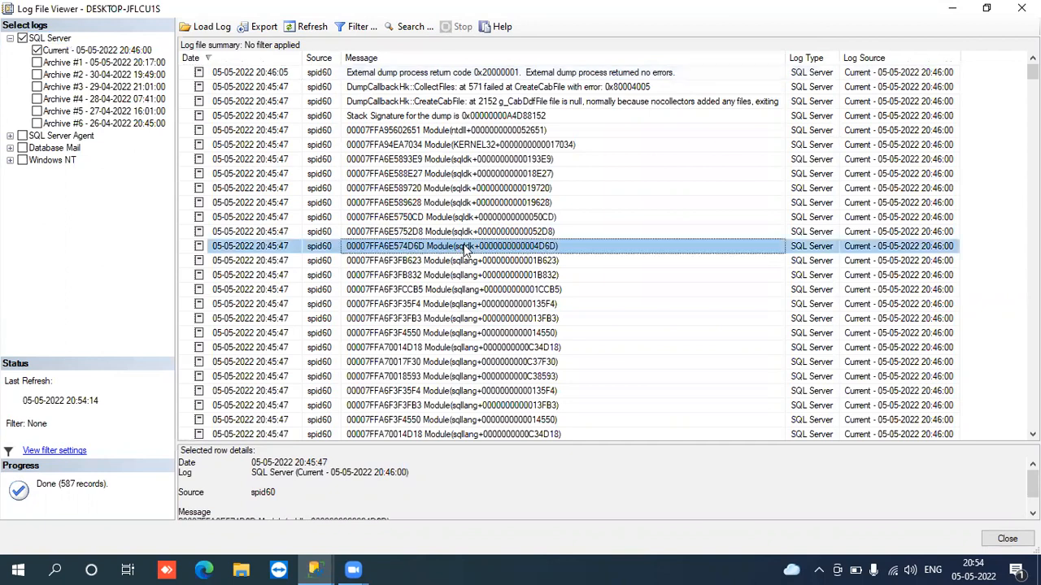
pyautogui.press('Down')
pyautogui.press('Down')
pyautogui.press('Down')
pyautogui.press('Down')
pyautogui.press('Down')
pyautogui.press('Down')
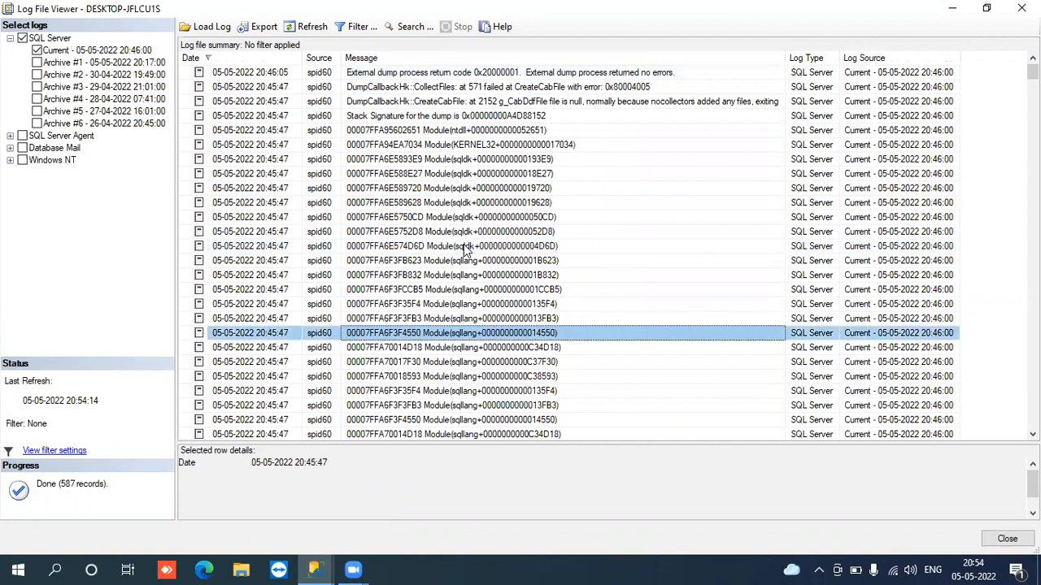
pyautogui.press('Down')
pyautogui.press('Down')
pyautogui.press('Down')
pyautogui.press('Down')
pyautogui.press('Down')
pyautogui.press('Down')
pyautogui.press('Down')
pyautogui.press('Down')
pyautogui.press('Down')
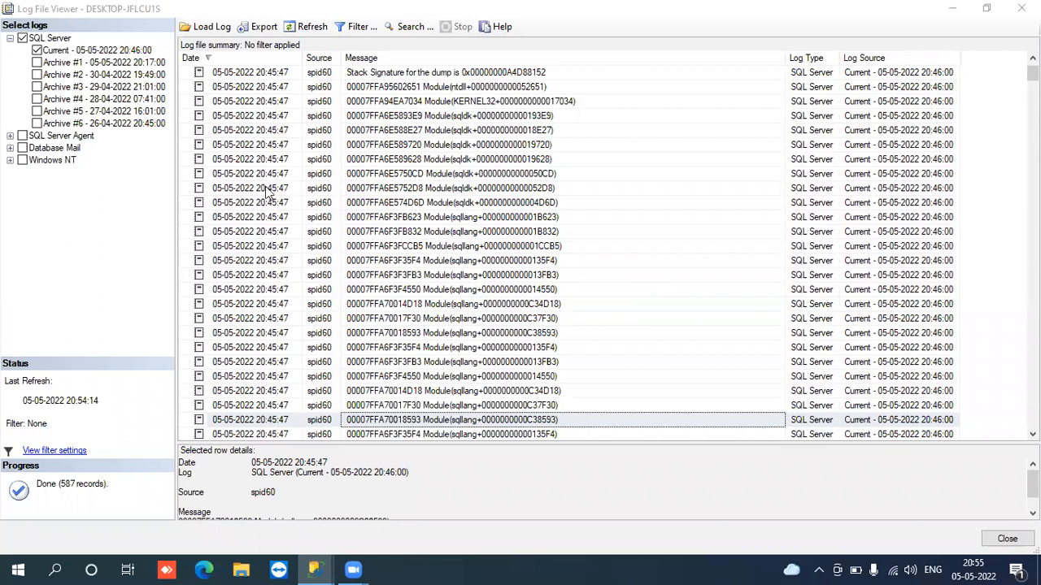
# Check a few individual entries by their date in the current log and close the Log File Viewer.
pyautogui.click(282, 163)
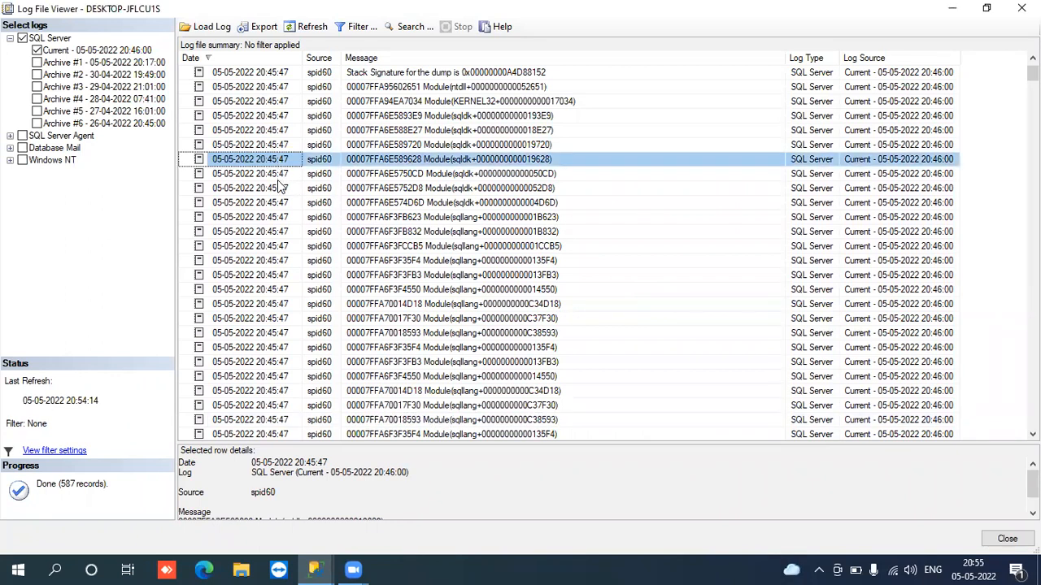
pyautogui.click(279, 187)
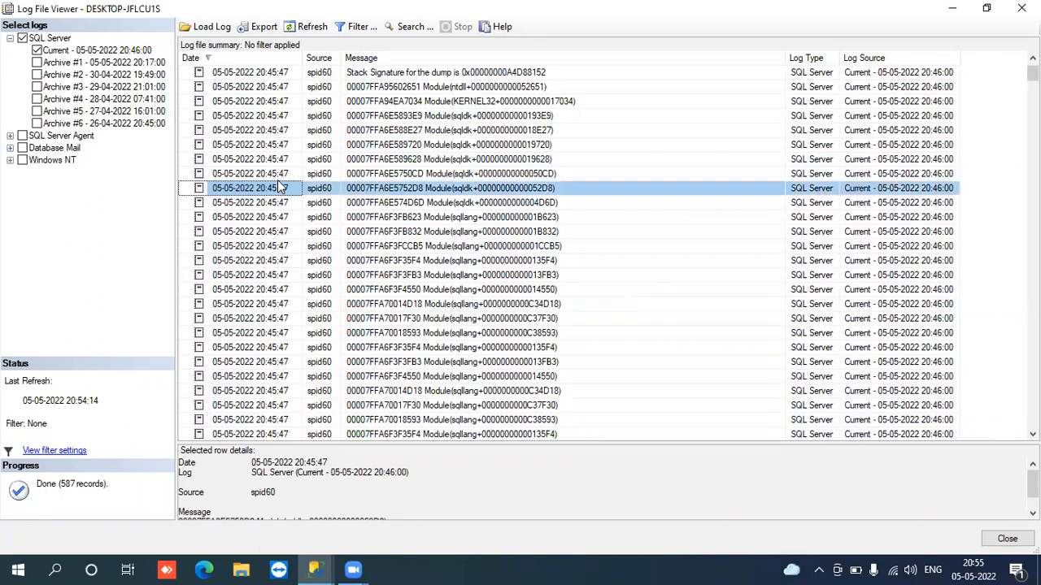
pyautogui.click(238, 133)
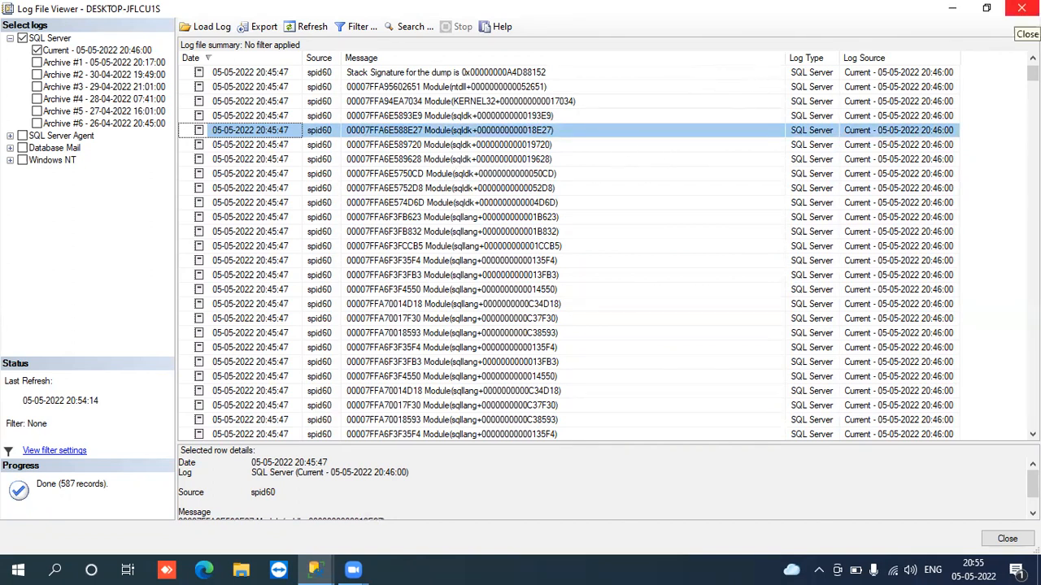
pyautogui.click(1021, 8)
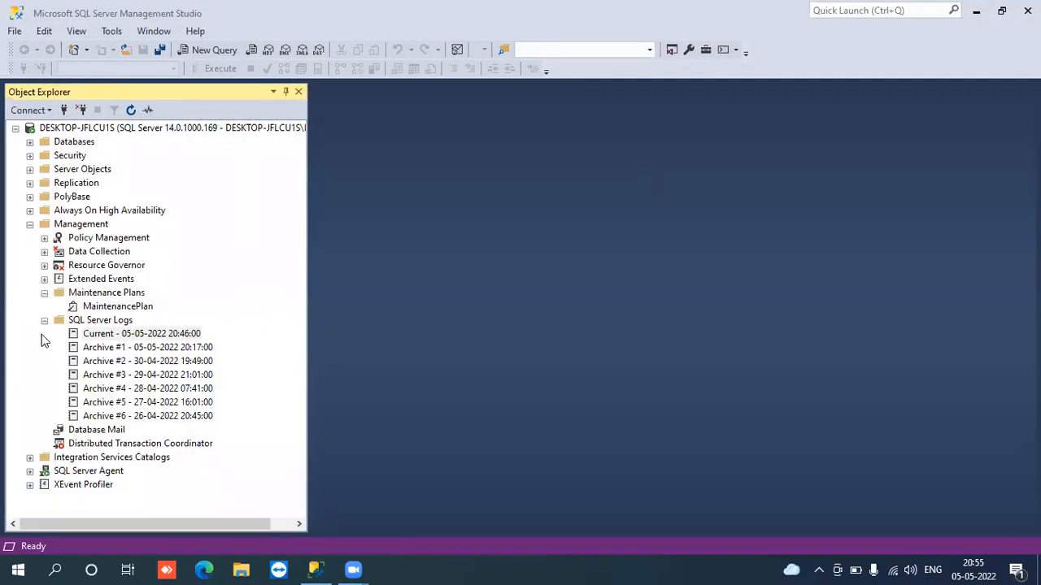
# Revisit the current log, Archive #1 and Archive #2, and collapse the SQL Server Logs folder.
pyautogui.click(140, 366)
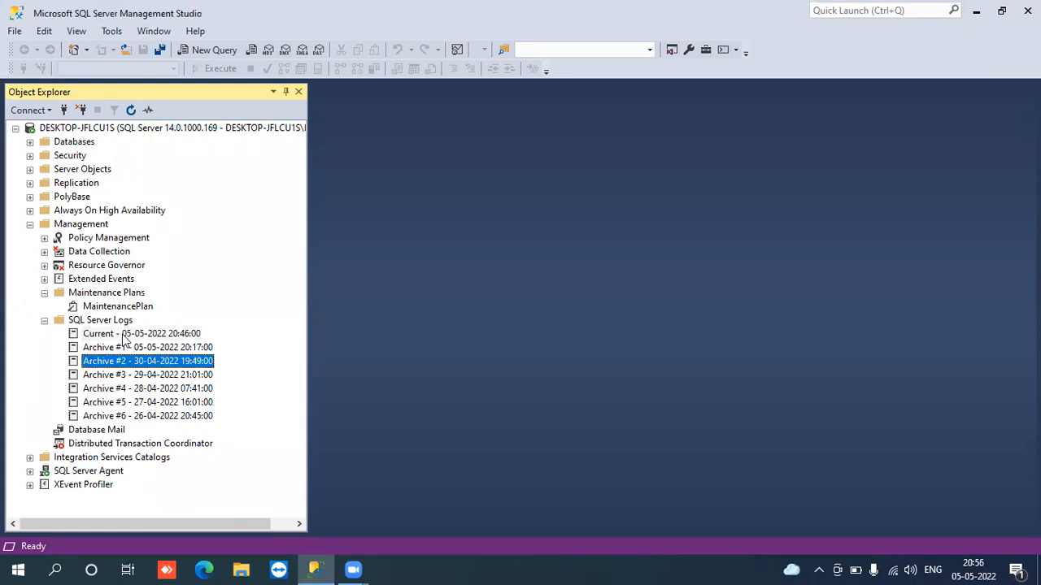
pyautogui.click(124, 336)
pyautogui.click(138, 349)
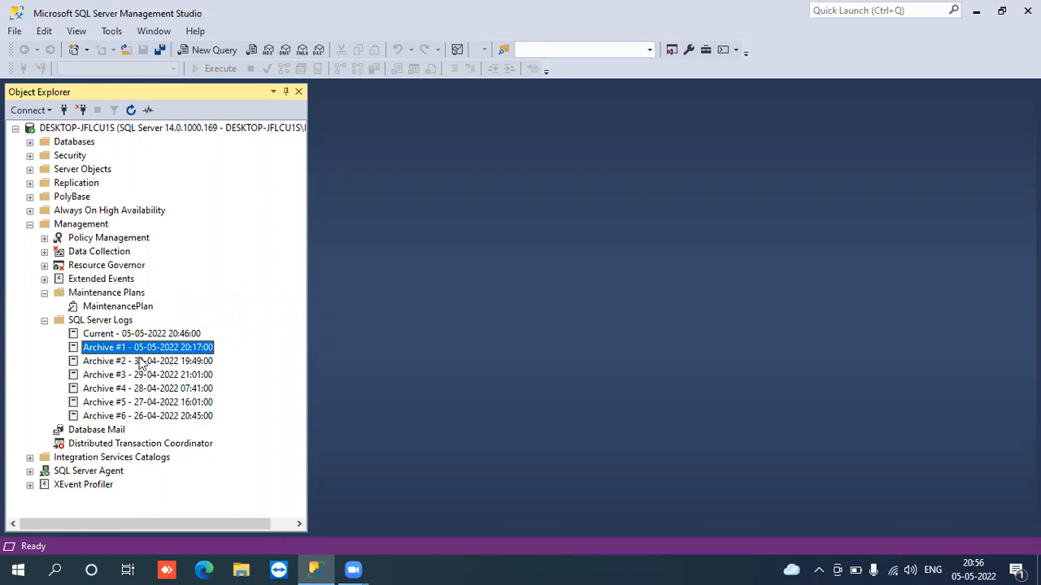
pyautogui.click(45, 321)
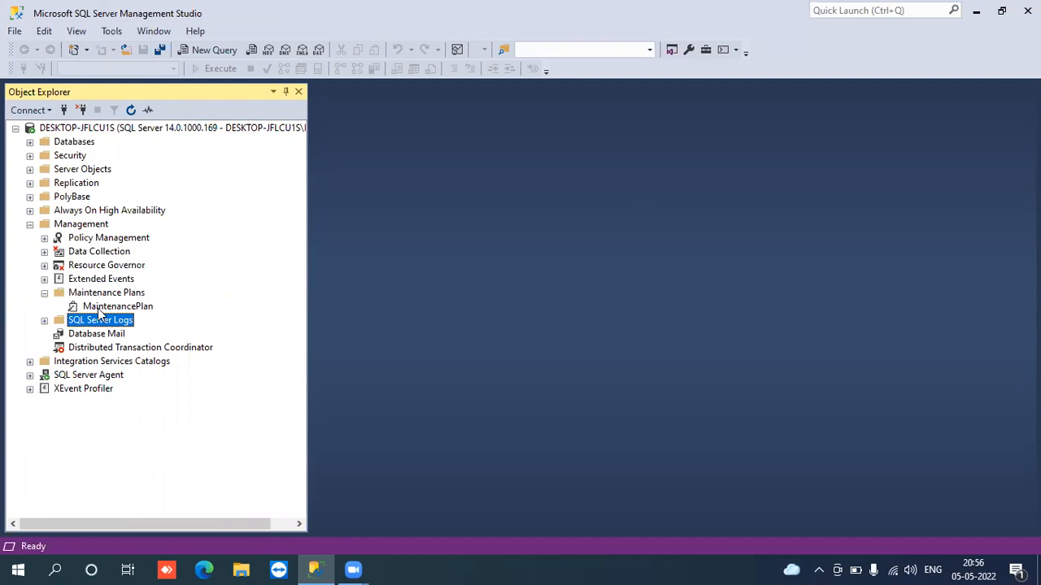
# Start the Maintenance Plan Wizard for the Maintenance Plans folder and advance to the plan properties.
pyautogui.click(89, 311)
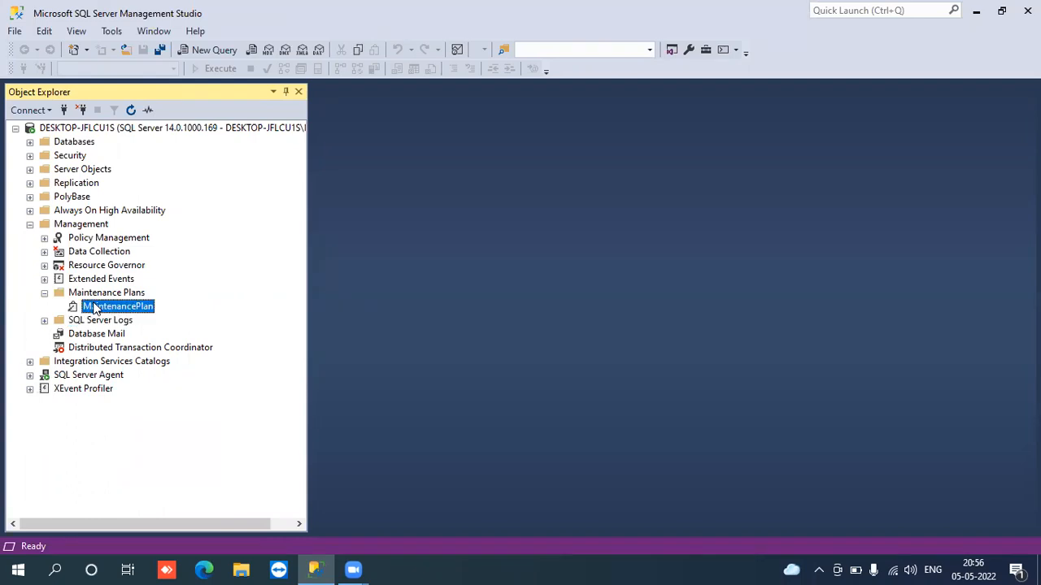
pyautogui.click(91, 295)
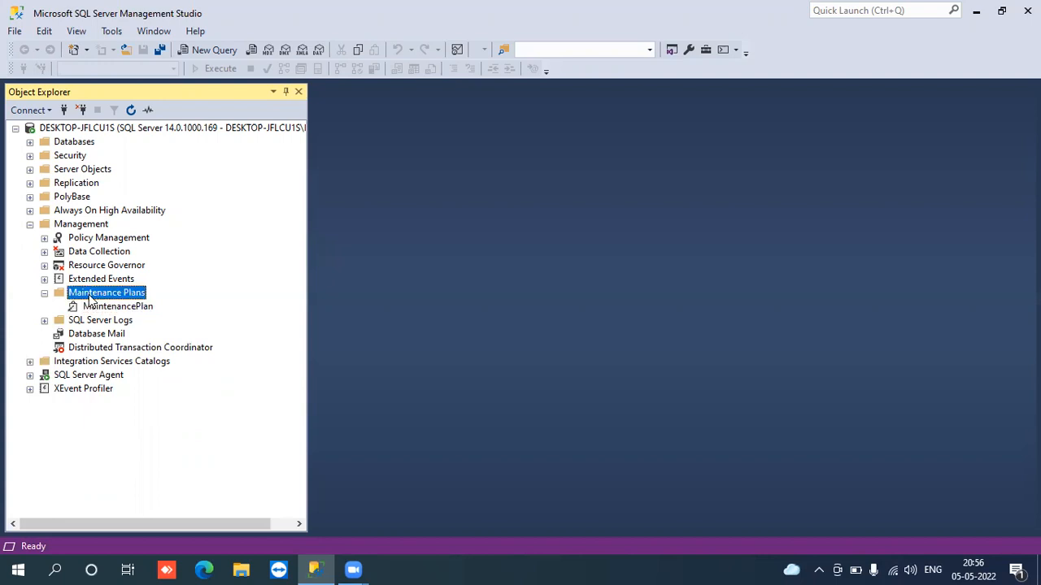
pyautogui.rightClick(90, 299)
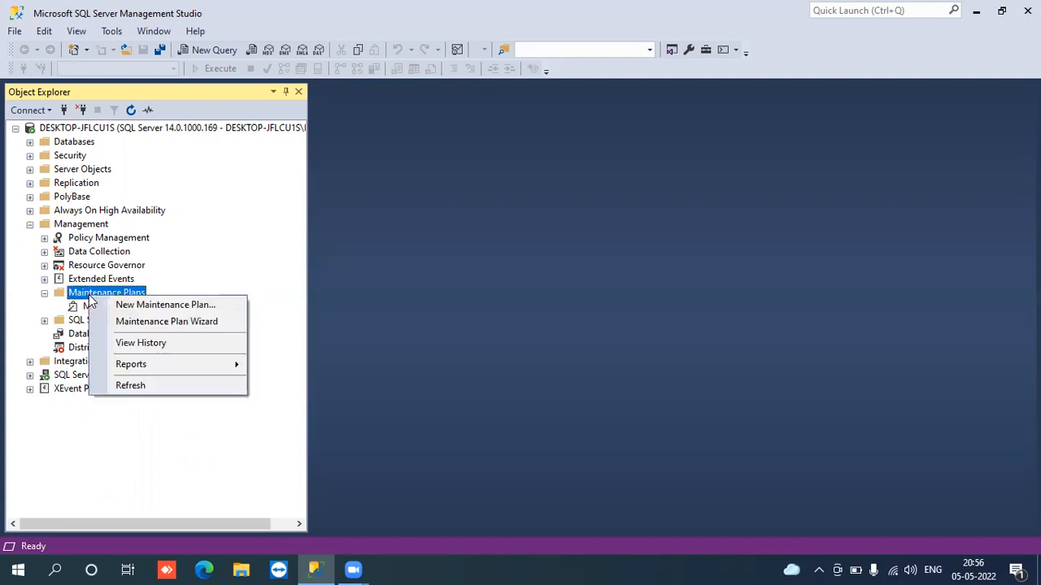
pyautogui.click(154, 321)
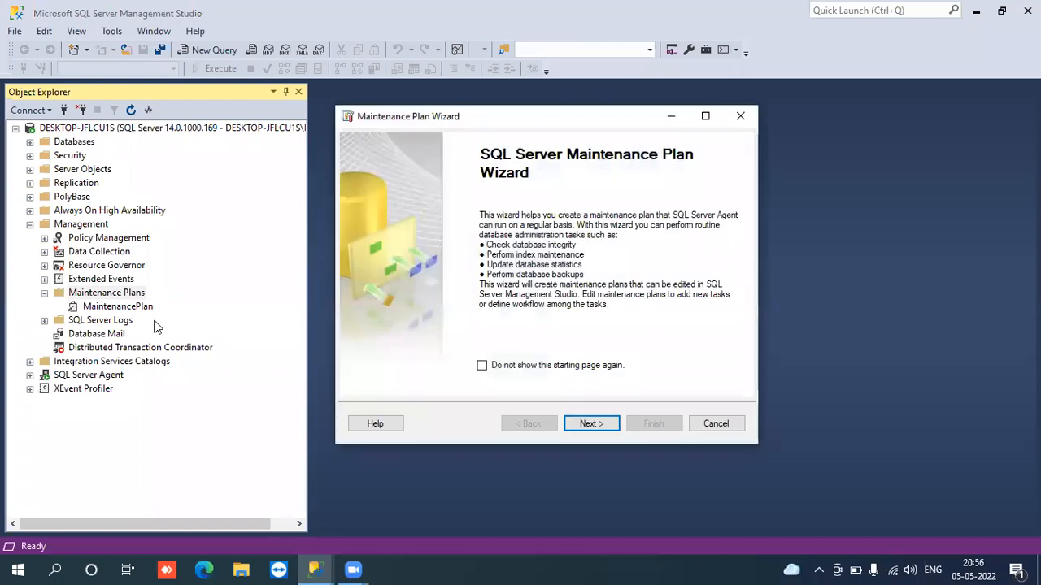
pyautogui.click(591, 424)
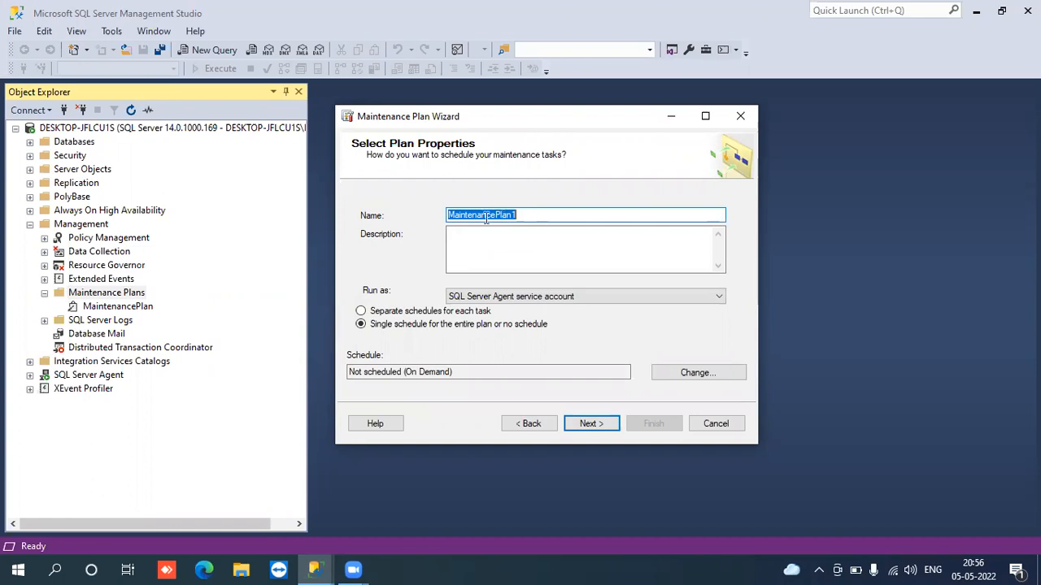
# Name the plan MaintenancePlan1, keeping the SQL Server Agent service account and a single schedule for the entire plan.
pyautogui.click(514, 216)
pyautogui.press('BackSpace')
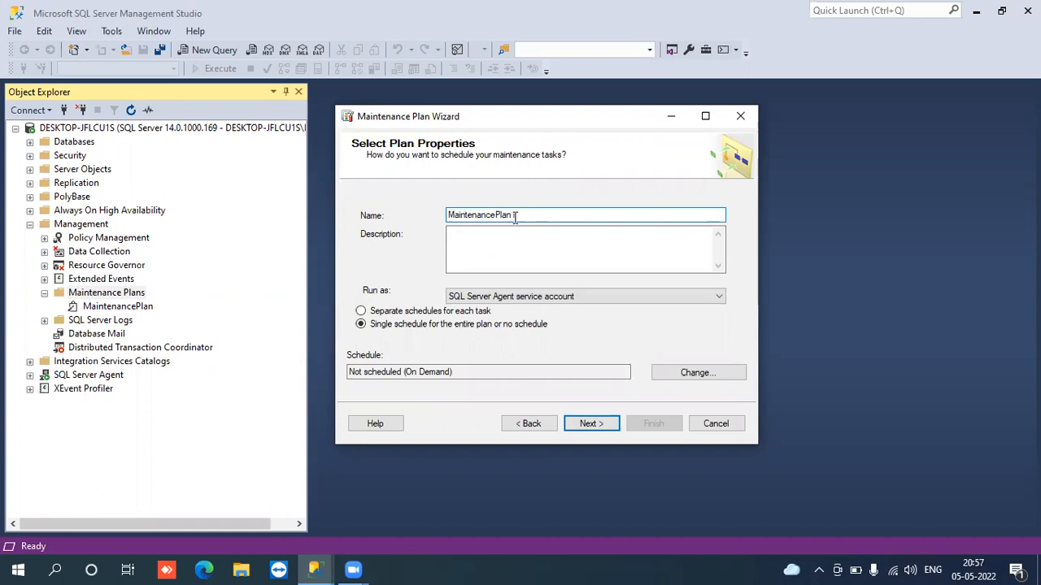
pyautogui.write('1')
pyautogui.click(486, 298)
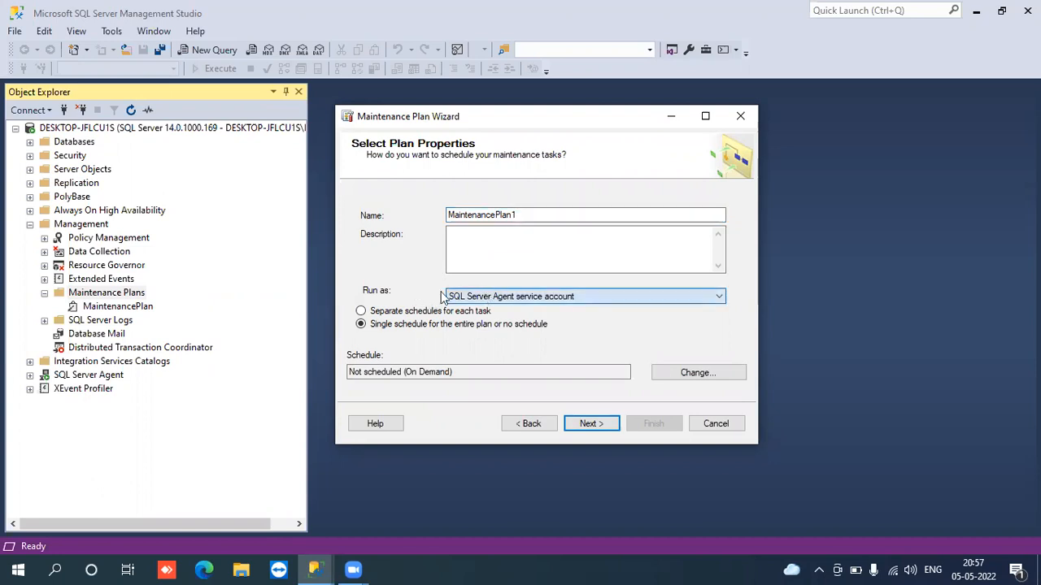
pyautogui.click(478, 297)
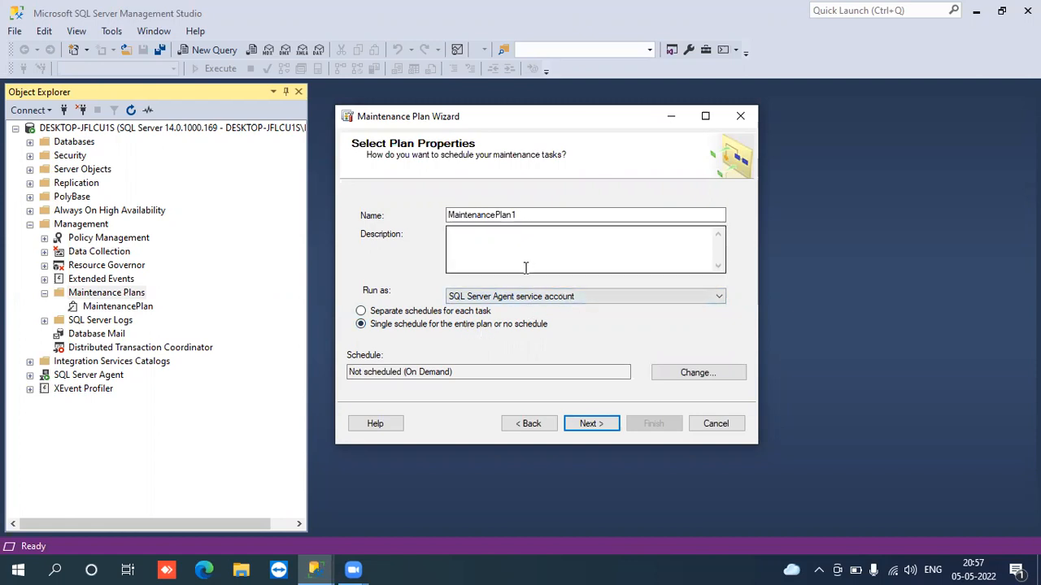
pyautogui.click(389, 317)
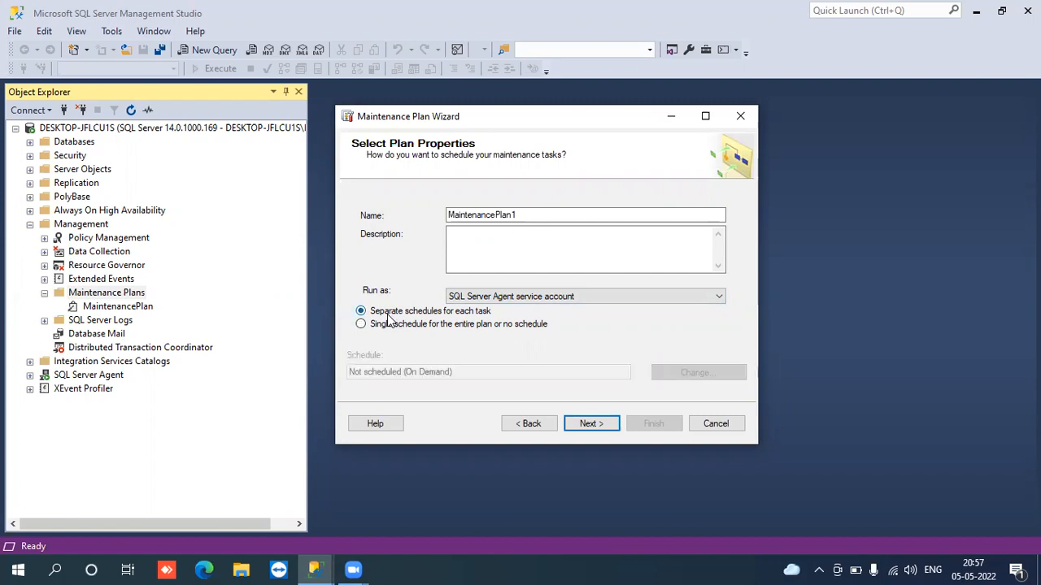
pyautogui.click(386, 330)
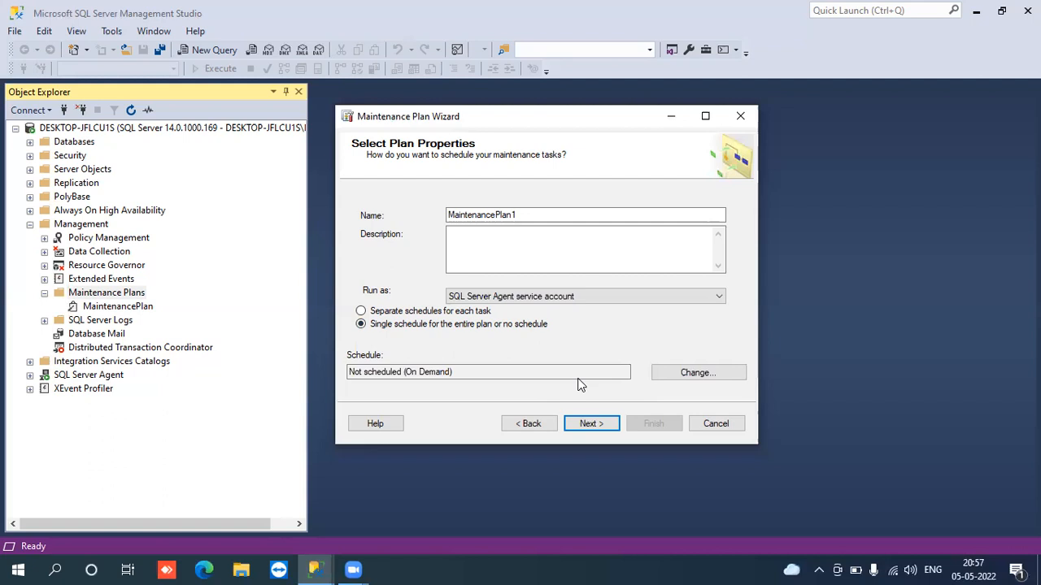
# Open the plan's job schedule and set its schedule type to One time.
pyautogui.click(692, 379)
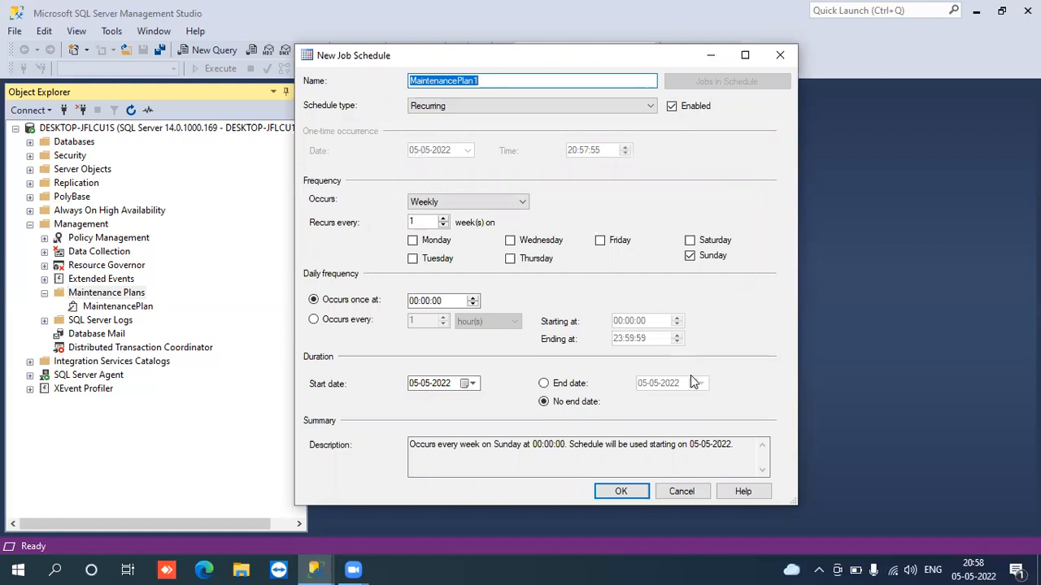
pyautogui.click(603, 108)
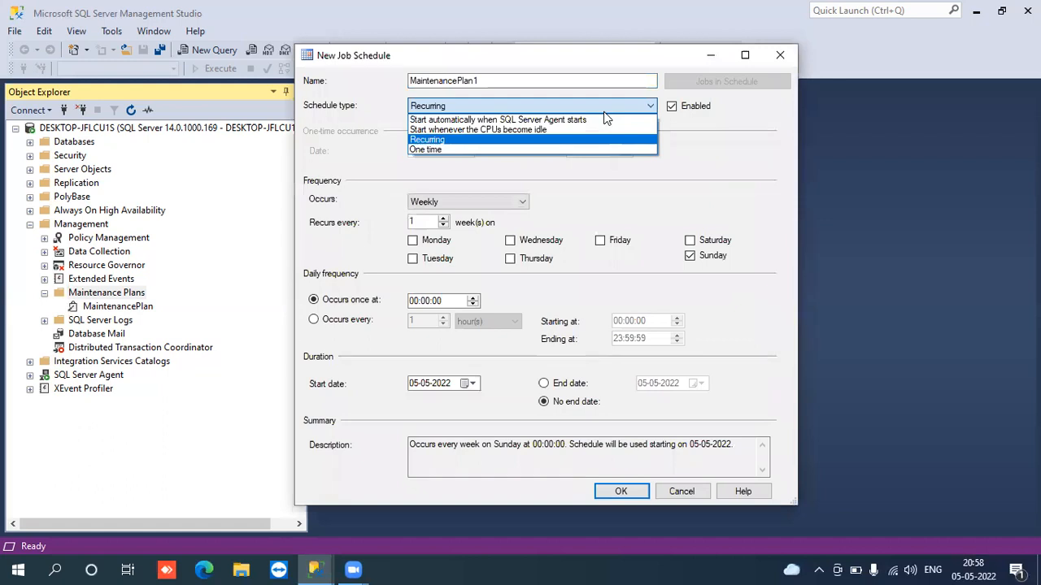
pyautogui.click(498, 140)
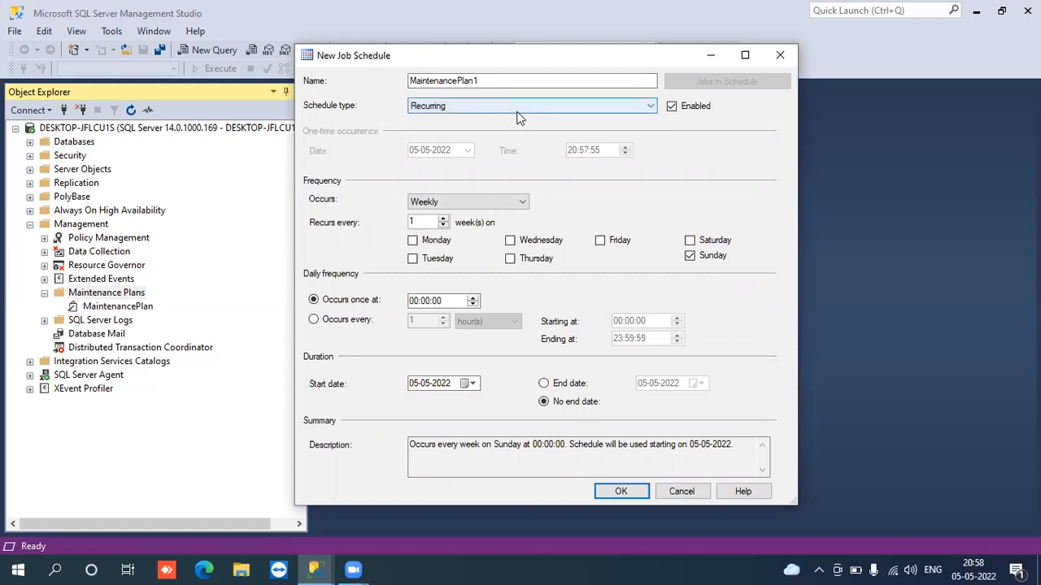
pyautogui.click(514, 106)
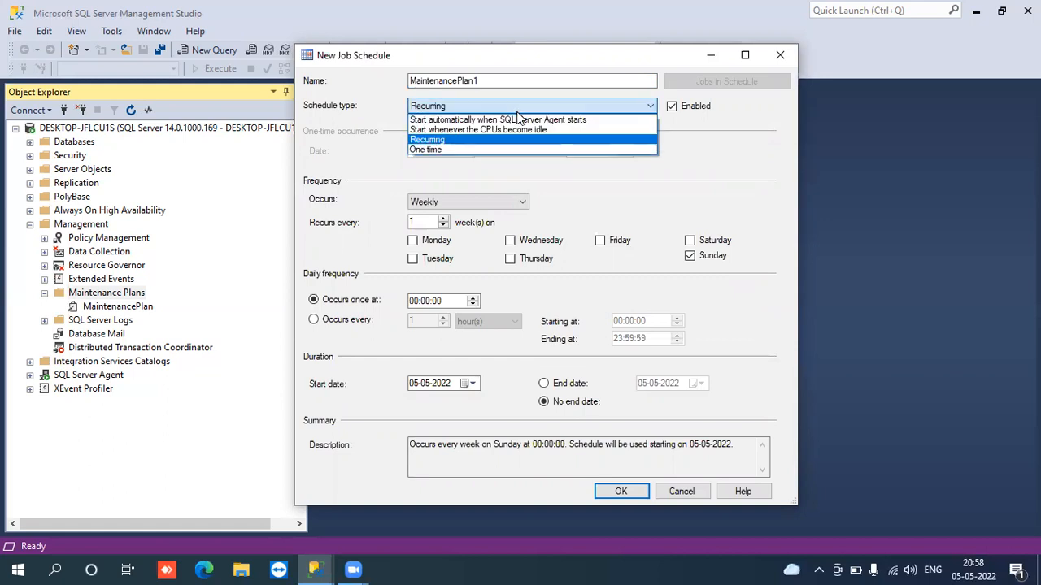
pyautogui.click(450, 149)
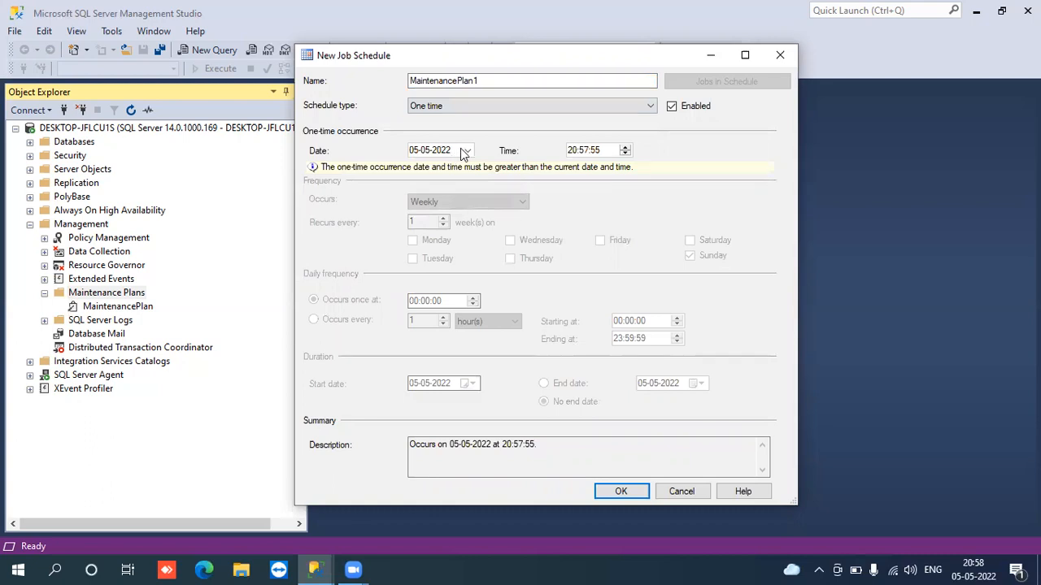
# Change the job schedule to Recurring, occurring every week on Thursday instead of Sunday.
pyautogui.click(474, 107)
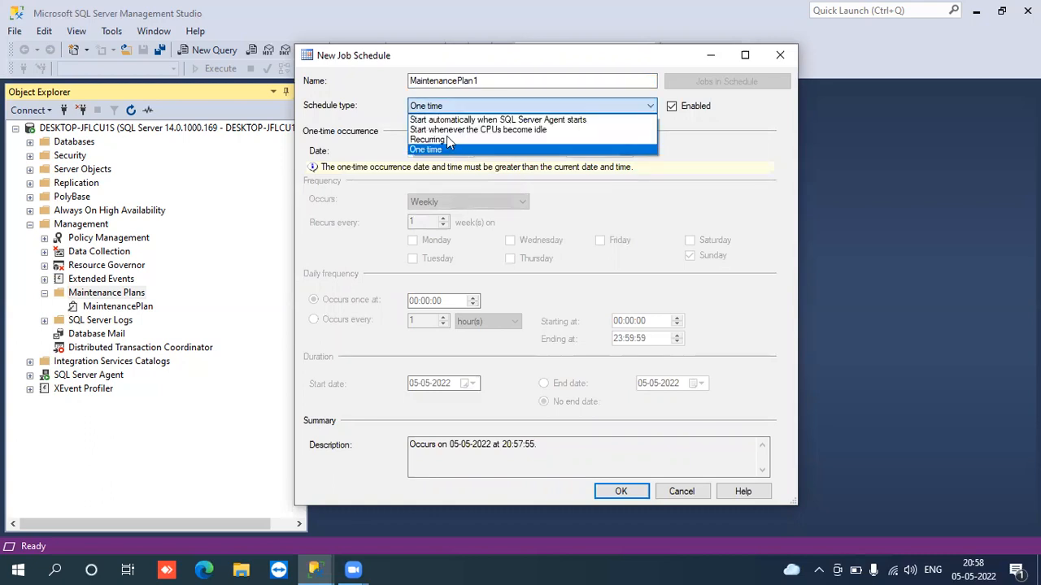
pyautogui.click(441, 139)
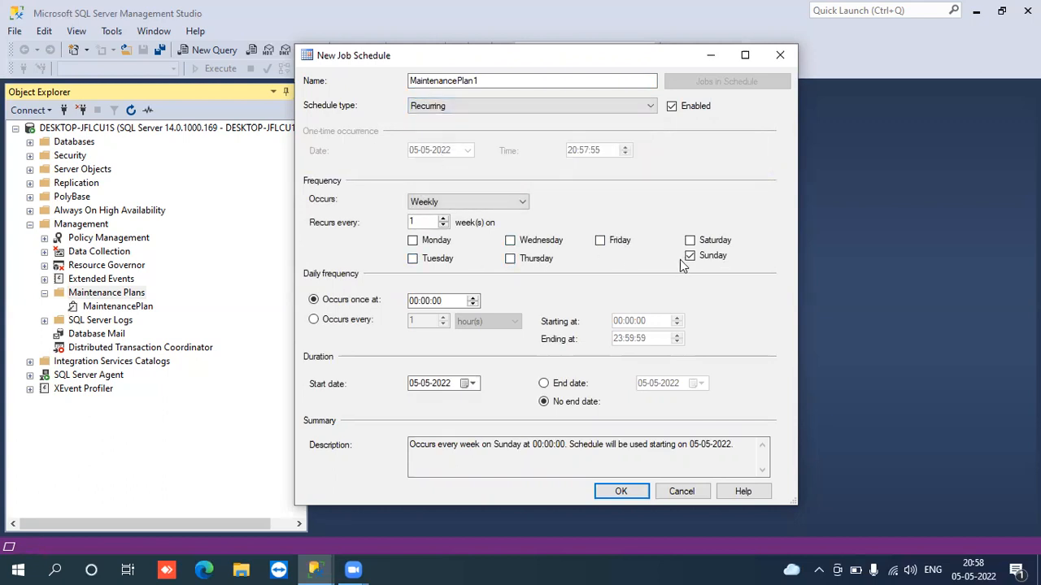
pyautogui.click(690, 256)
pyautogui.click(511, 258)
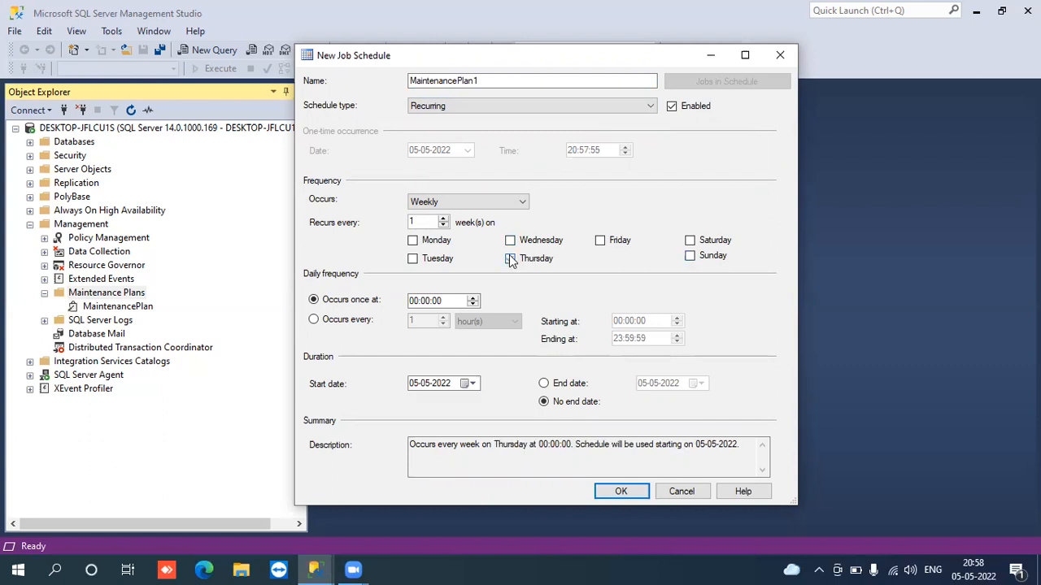
# Set the schedule to occur once at 21:05:00 and accept the job schedule.
pyautogui.click(412, 305)
pyautogui.write('21')
pyautogui.press('Right')
pyautogui.write('1:0')
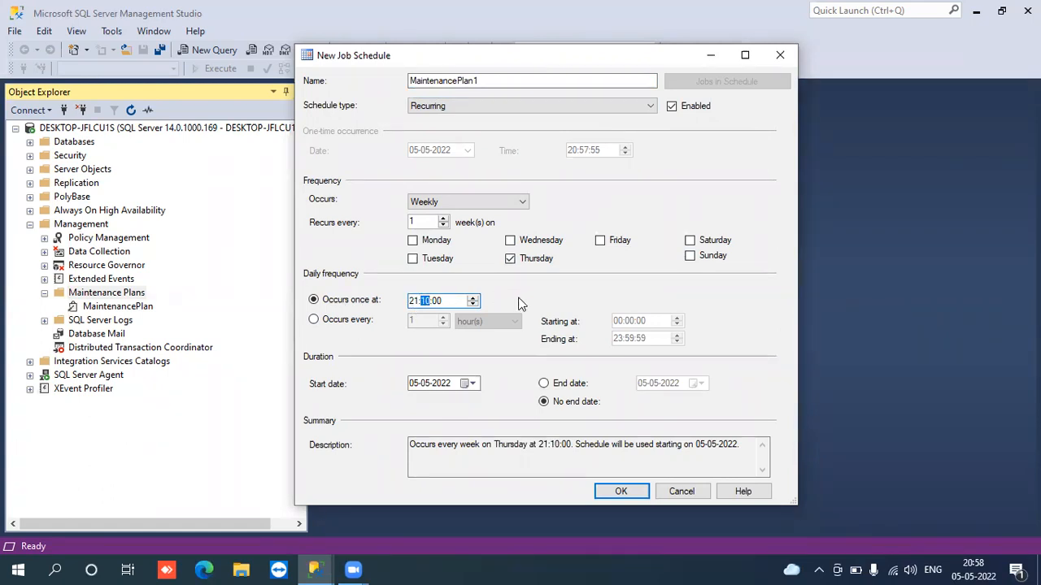
pyautogui.write('5')
pyautogui.click(575, 465)
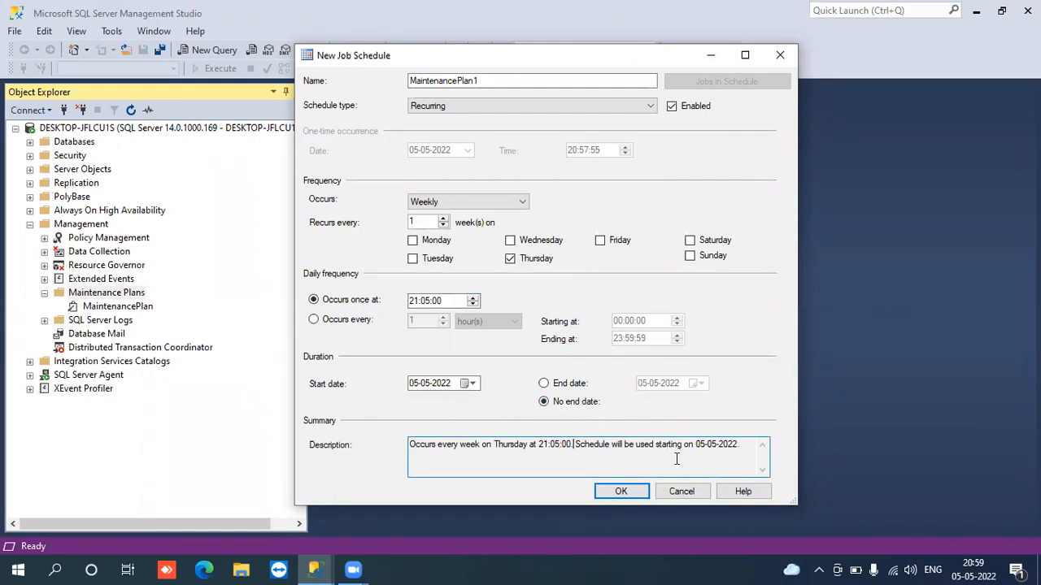
pyautogui.click(622, 492)
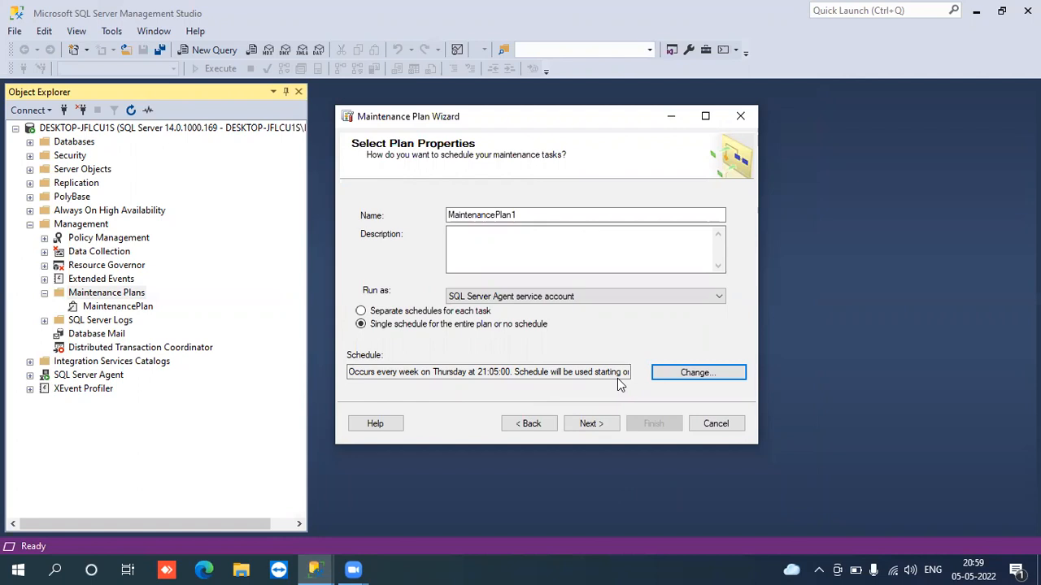
# Describe the plan as "This maintainence is for taking backups, disk cleanup and index updates" and advance to the maintenance task selection.
pyautogui.click(593, 424)
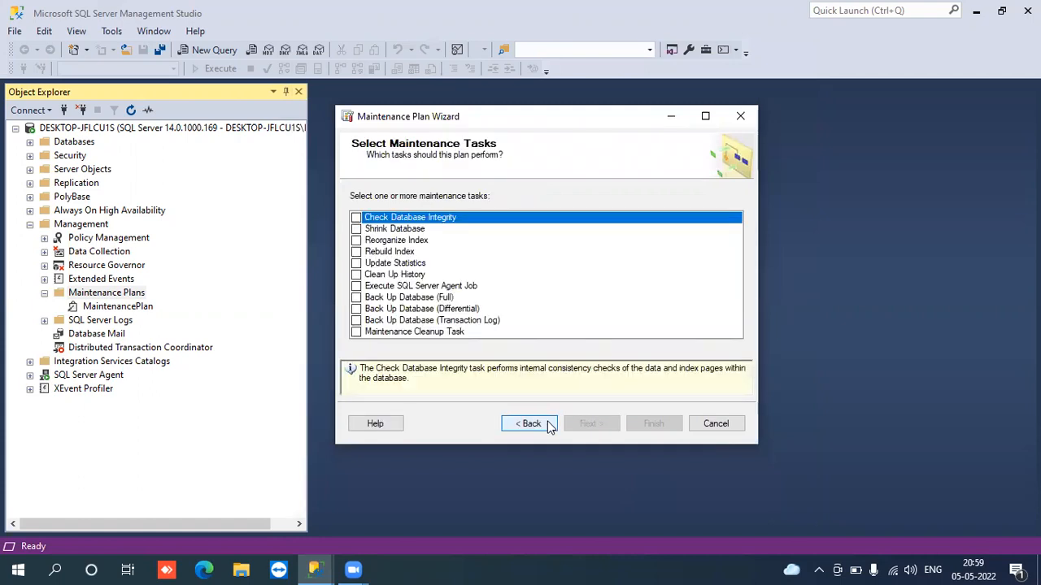
pyautogui.click(551, 427)
pyautogui.click(505, 230)
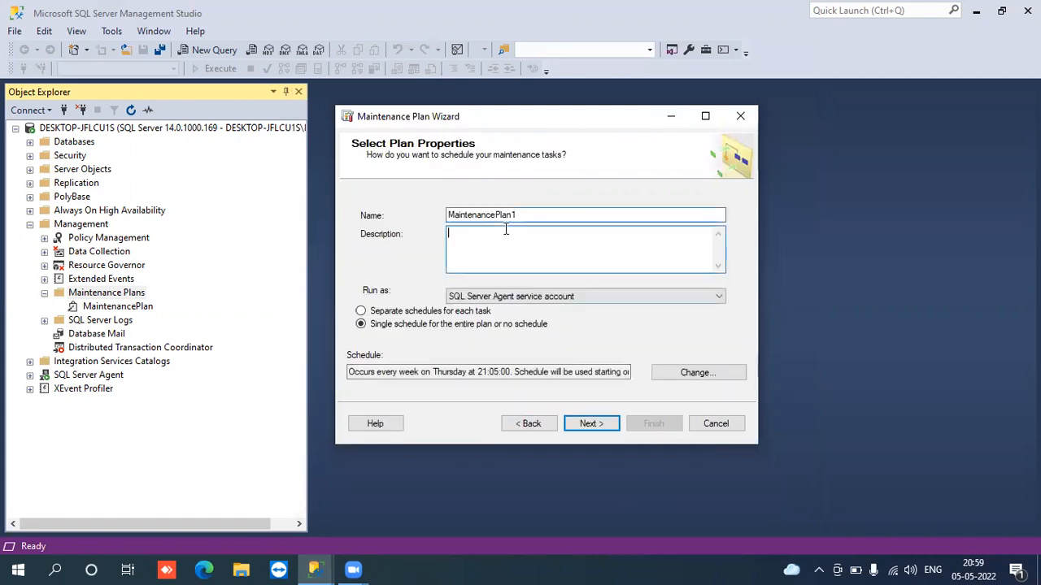
pyautogui.write('H')
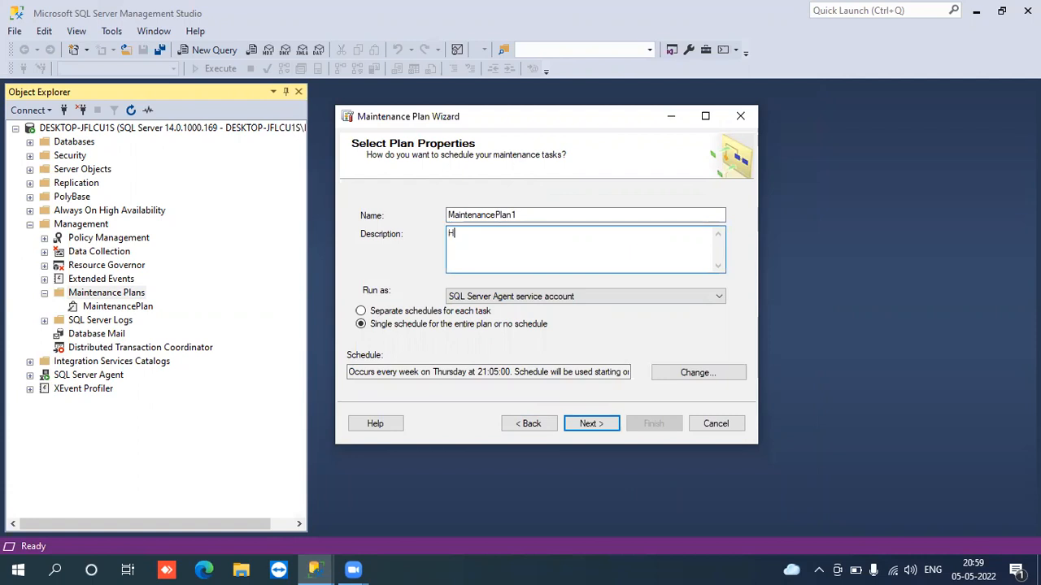
pyautogui.press('BackSpace')
pyautogui.write('This maint')
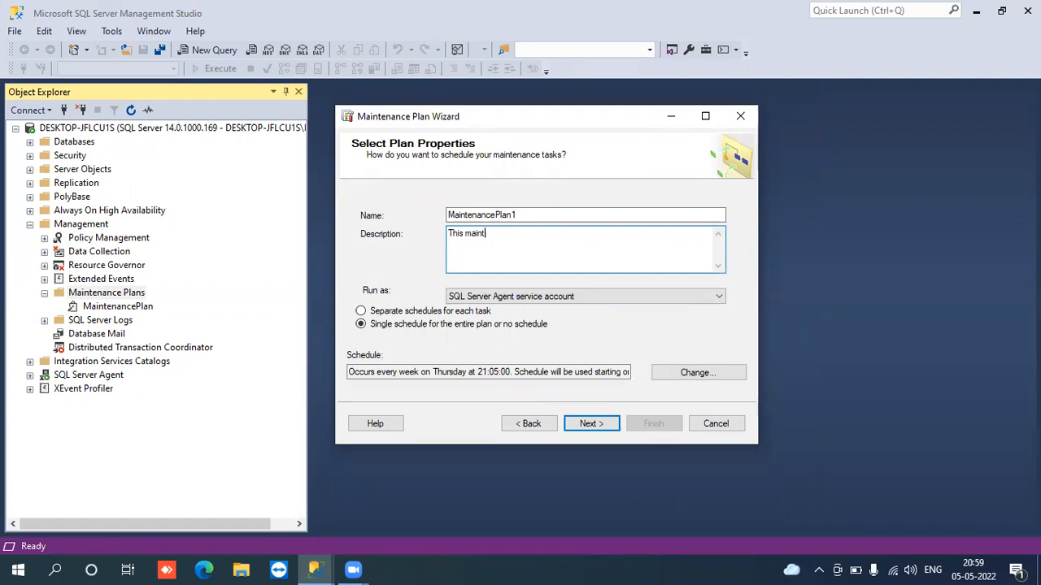
pyautogui.write('enanc')
pyautogui.write('e')
pyautogui.write(' is')
pyautogui.write(' for')
pyautogui.write(' doi')
pyautogui.write('ng ')
pyautogui.write('bac')
pyautogui.press('BackSpace')
pyautogui.press('BackSpace')
pyautogui.press('BackSpace')
pyautogui.press('BackSpace')
pyautogui.press('BackSpace')
pyautogui.press('BackSpace')
pyautogui.press('BackSpace')
pyautogui.press('BackSpace')
pyautogui.press('BackSpace')
pyautogui.write('takin')
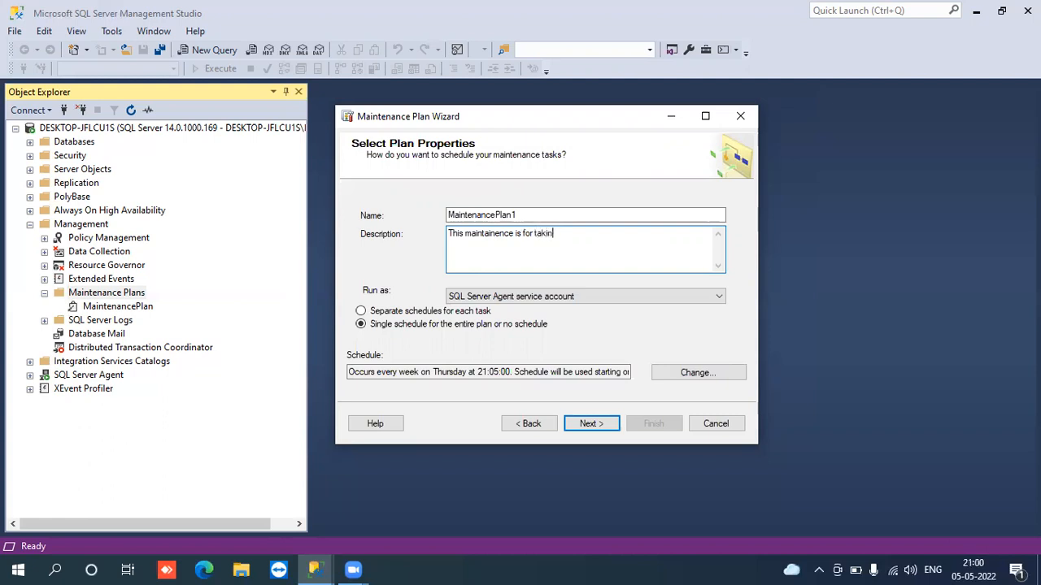
pyautogui.write('g backups, disk cleanup and ')
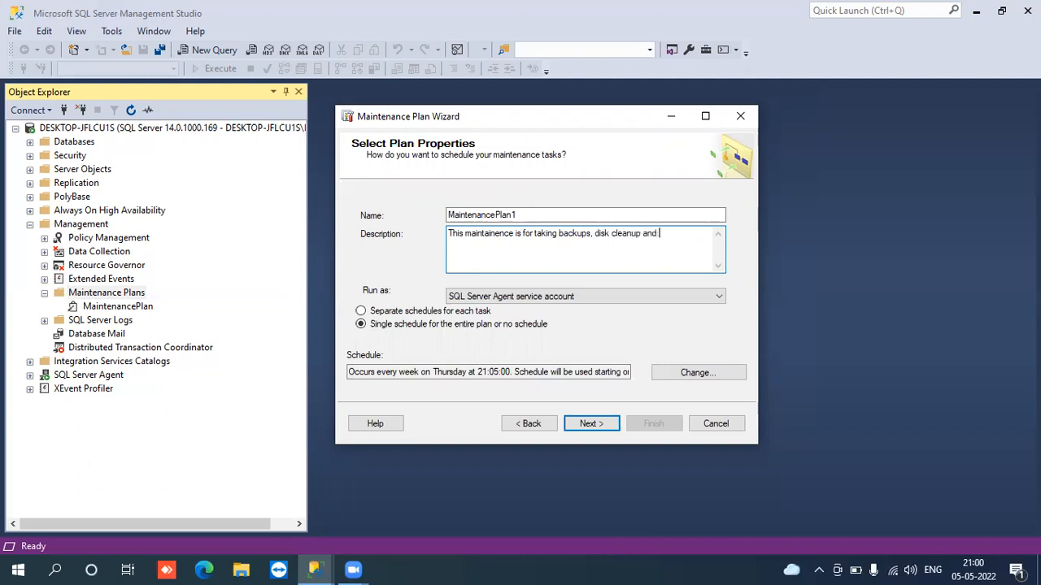
pyautogui.write('index updates')
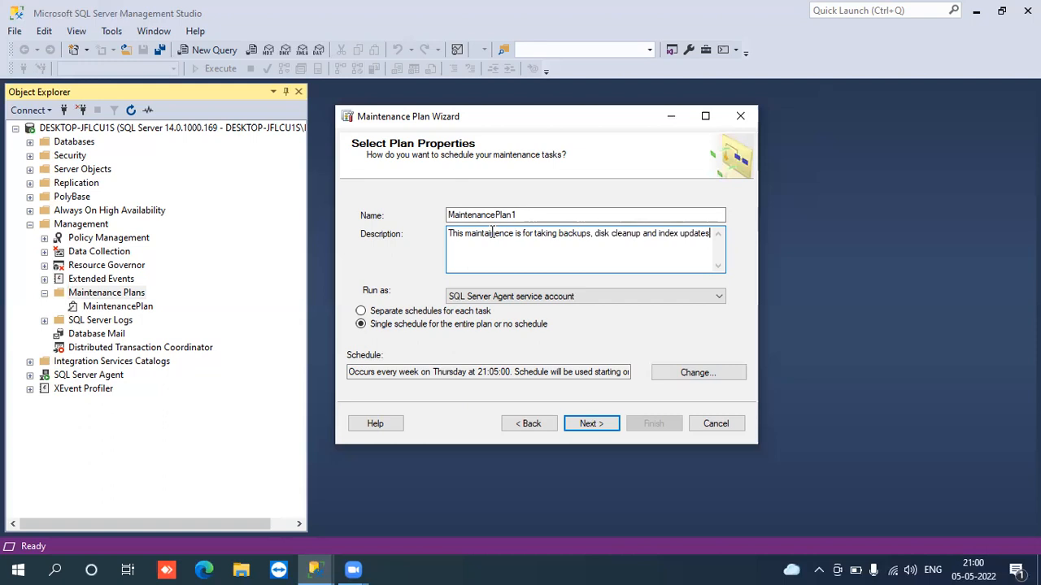
pyautogui.click(593, 424)
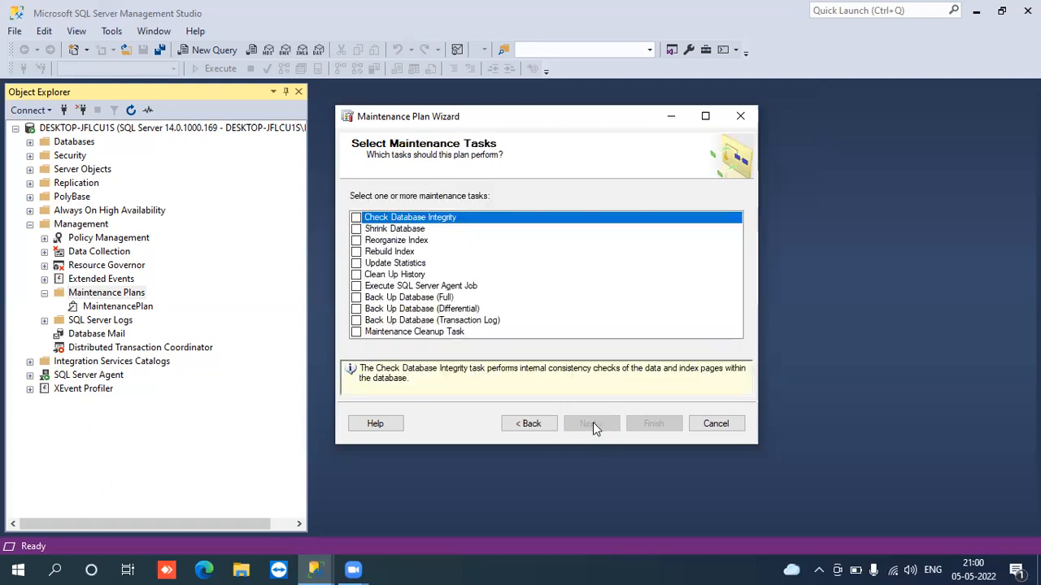
# Examine the descriptions of the available maintenance tasks, leaving Check Database Integrity and Shrink Database unselected.
pyautogui.click(411, 231)
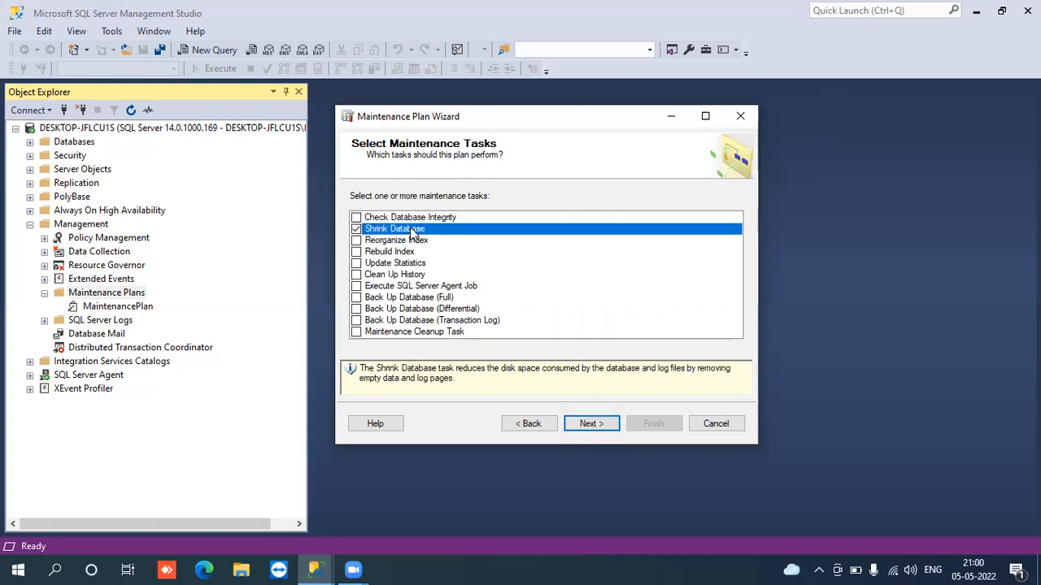
pyautogui.press('Down')
pyautogui.press('Down')
pyautogui.press('Down')
pyautogui.press('Down')
pyautogui.press('Down')
pyautogui.press('Down')
pyautogui.press('Down')
pyautogui.press('Down')
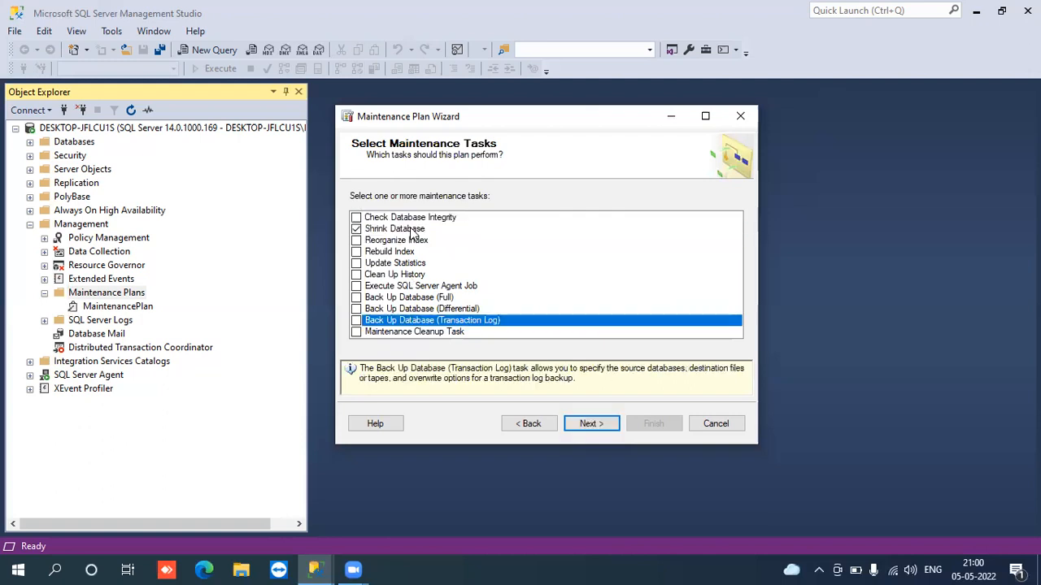
pyautogui.press('Home')
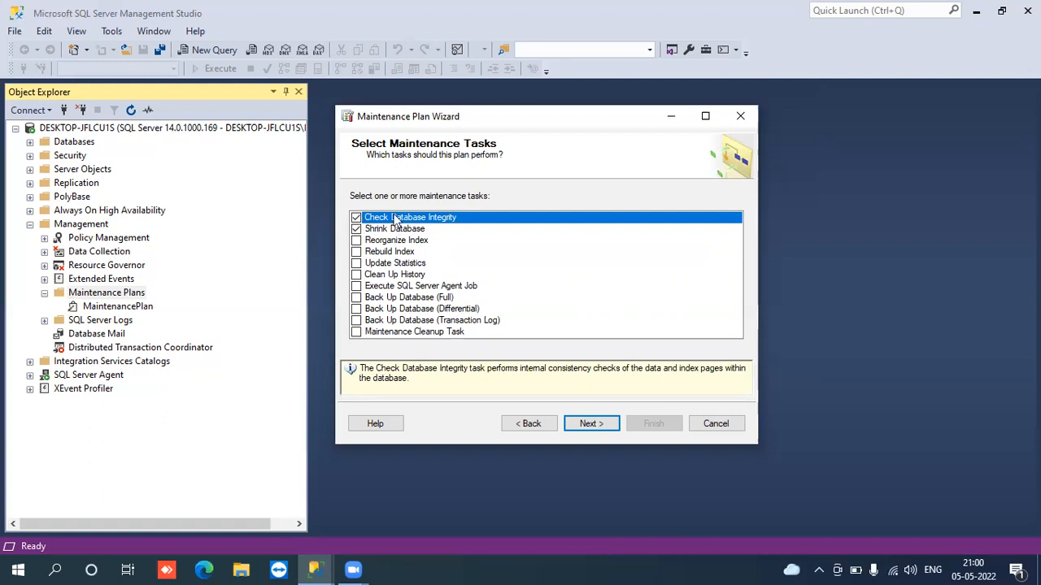
pyautogui.click(357, 218)
pyautogui.click(356, 229)
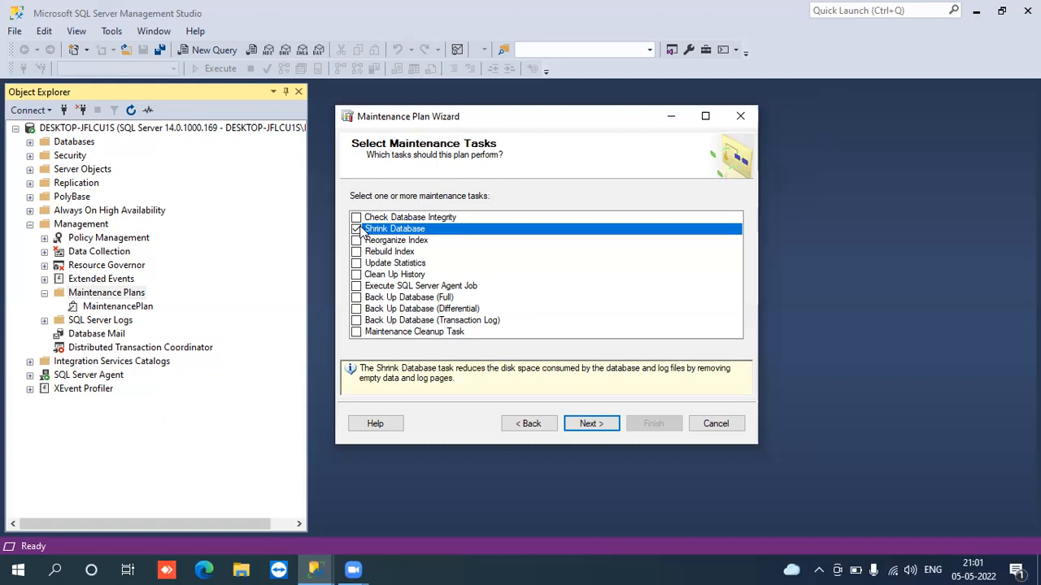
pyautogui.click(356, 229)
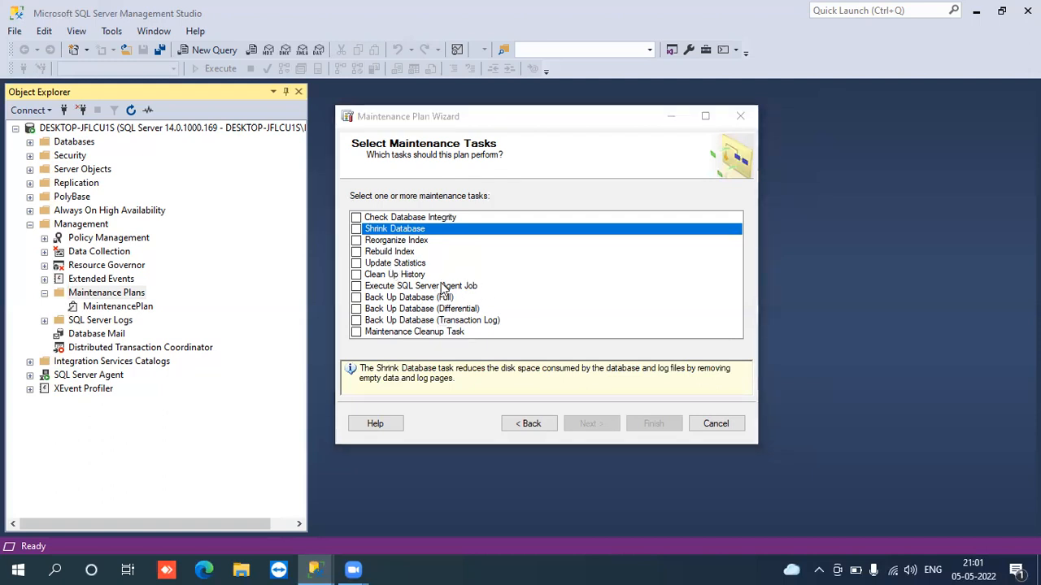
# Select the full, differential and transaction log database backup tasks together with Clean Up History.
pyautogui.click(379, 300)
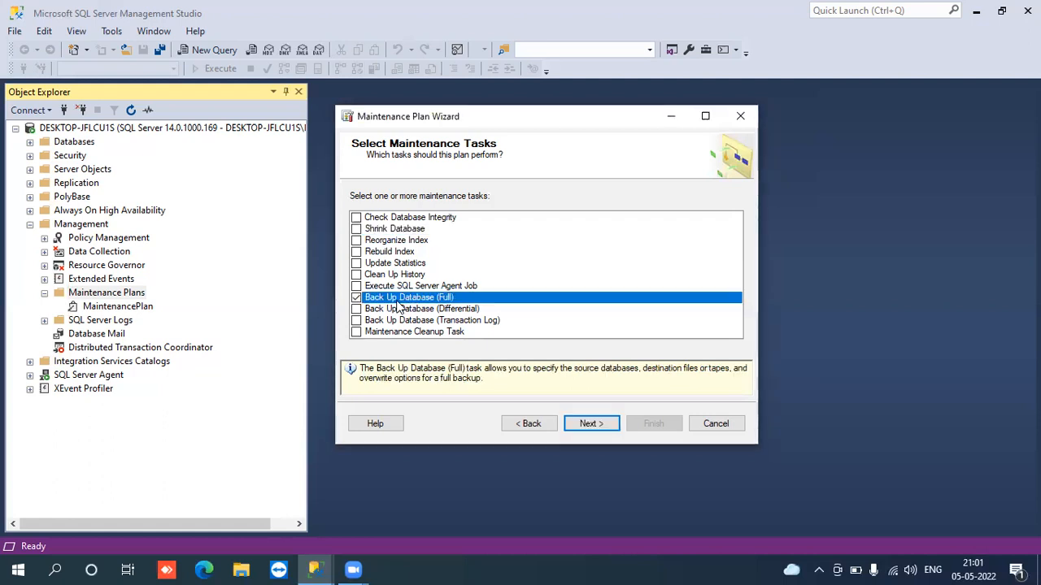
pyautogui.click(400, 310)
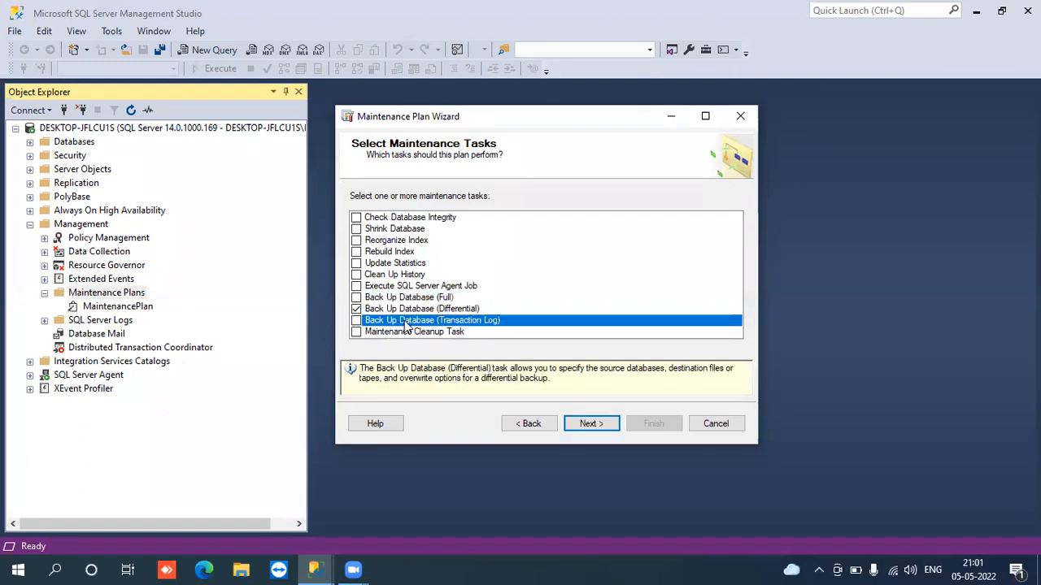
pyautogui.click(407, 324)
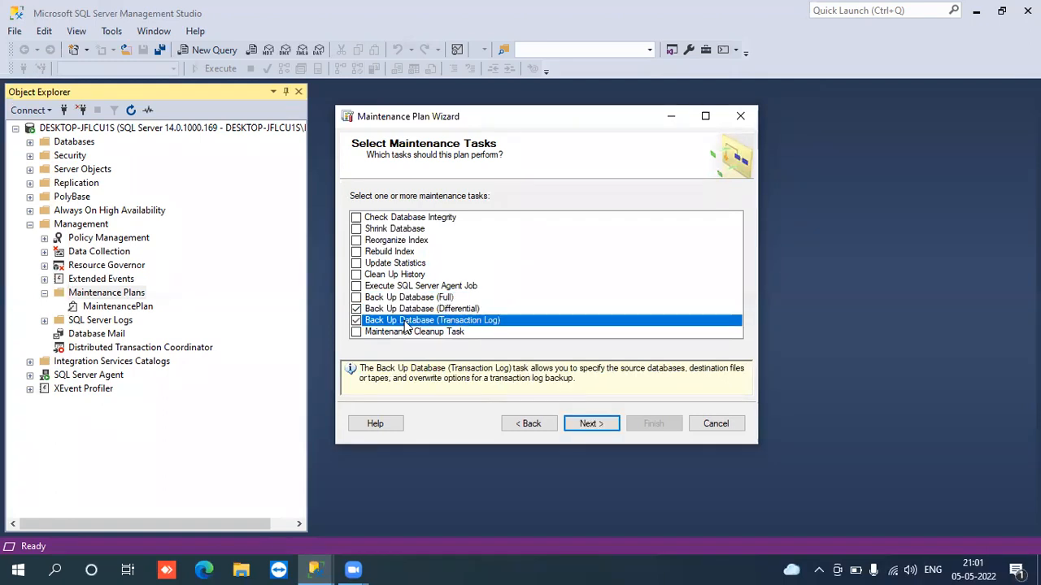
pyautogui.click(358, 297)
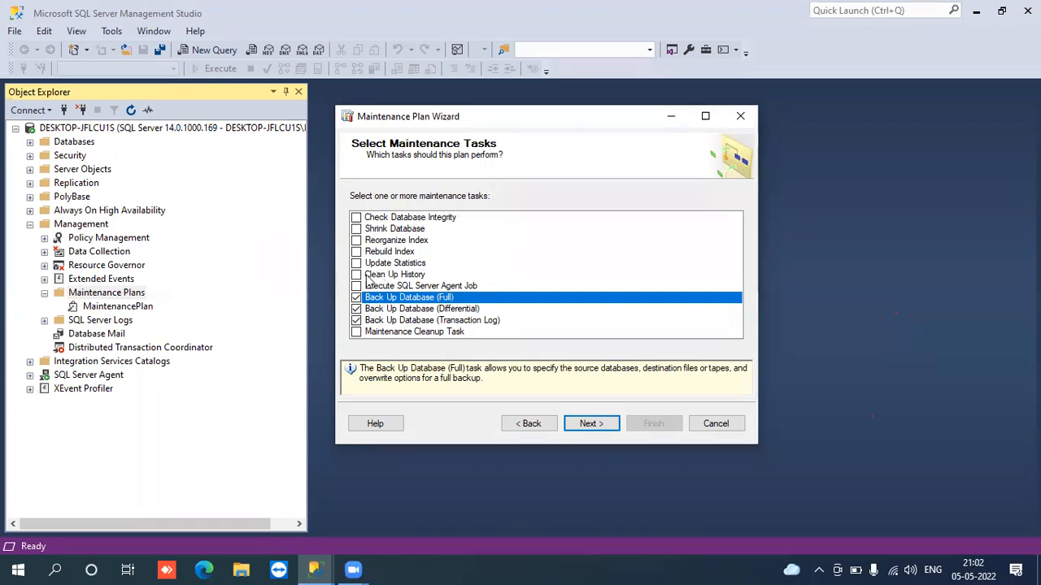
pyautogui.click(356, 275)
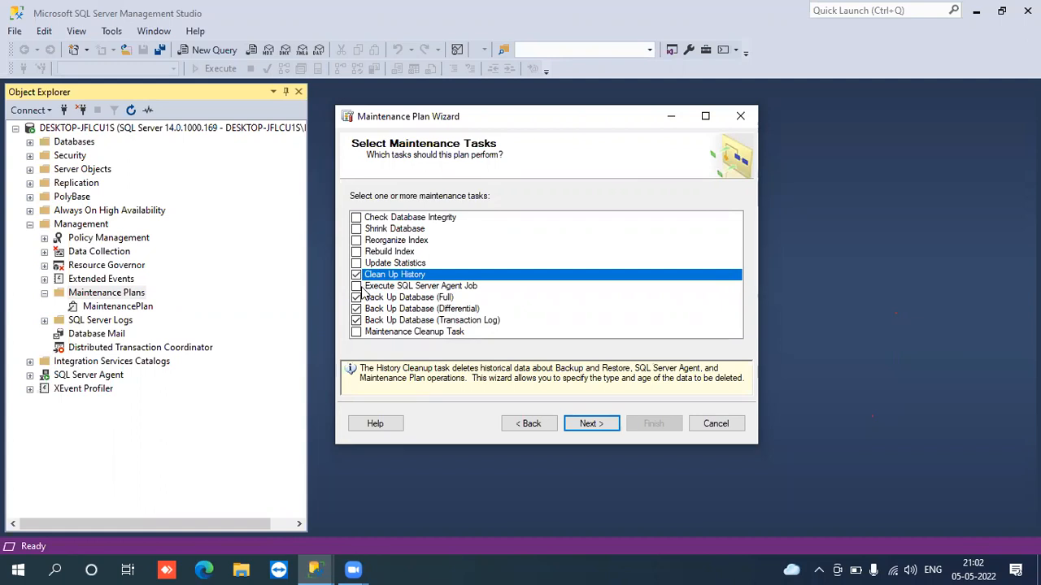
# Deselect the differential and transaction log backups and add Maintenance Cleanup Task, keeping Clean Up History selected.
pyautogui.click(357, 309)
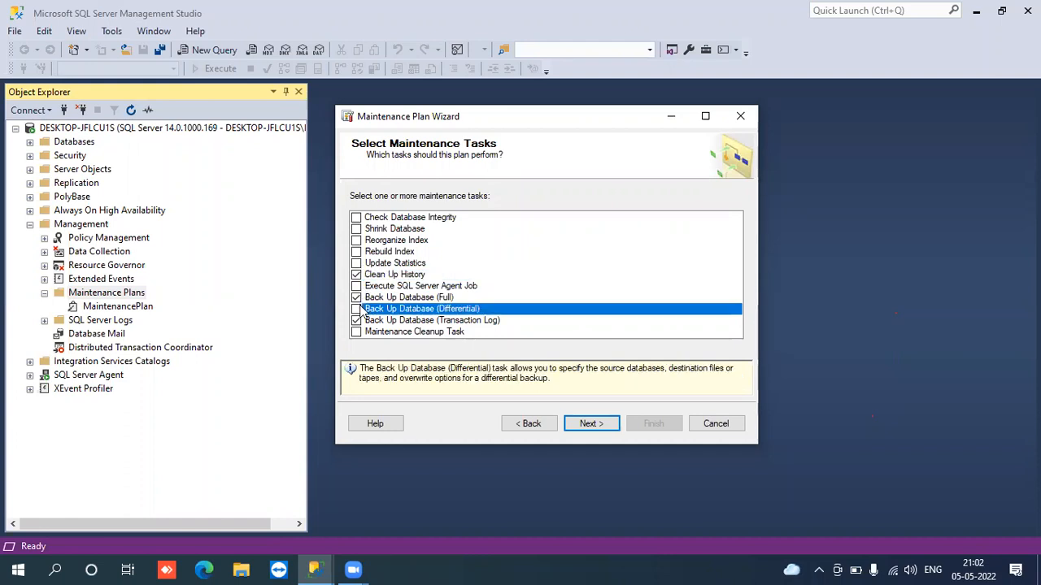
pyautogui.click(356, 312)
pyautogui.click(357, 321)
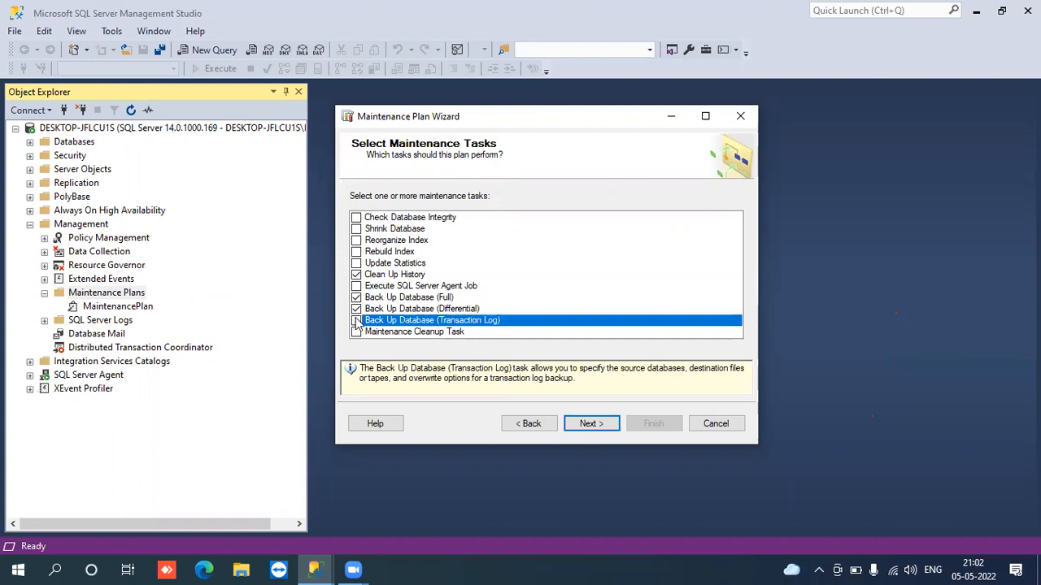
pyautogui.click(356, 310)
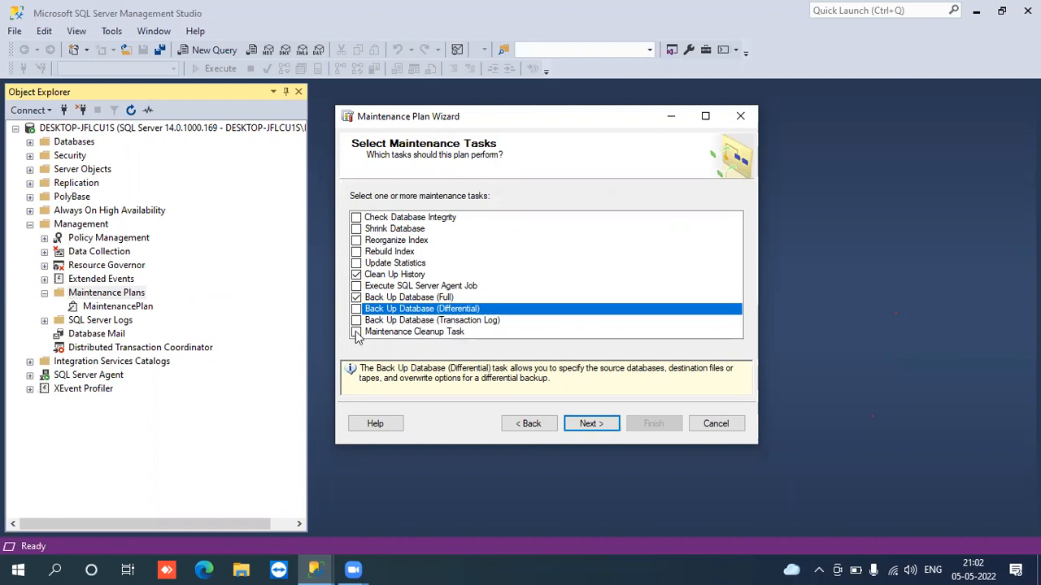
pyautogui.click(409, 332)
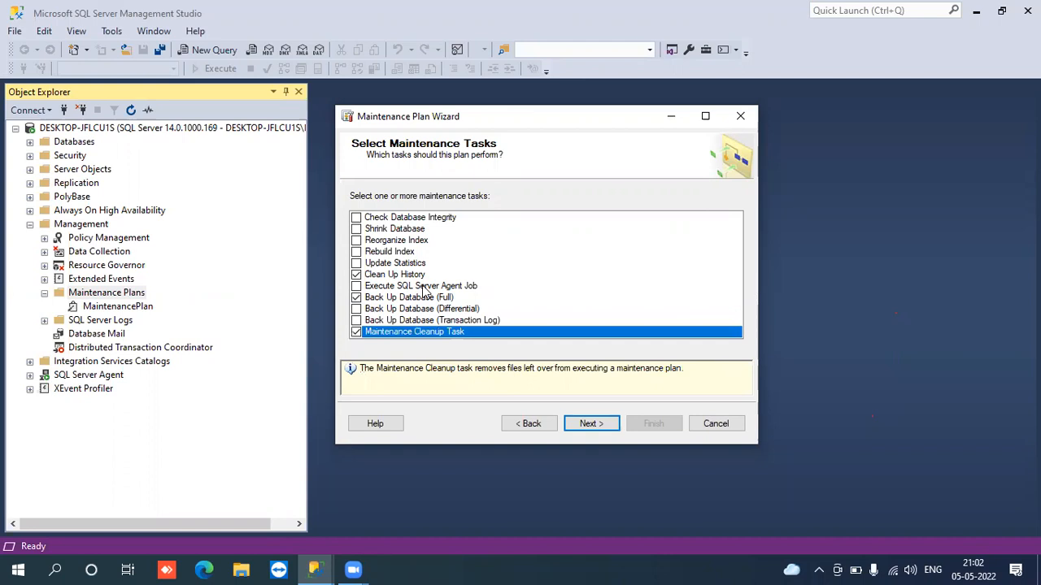
pyautogui.click(412, 278)
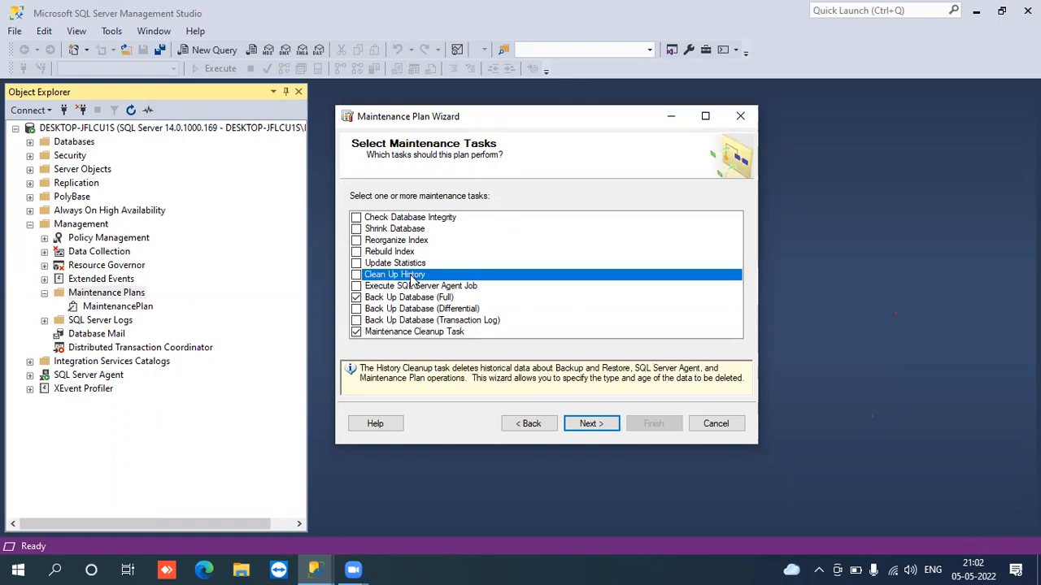
pyautogui.click(415, 279)
# Accept the default task order and the history cleanup of data older than 4 weeks, advancing to the full backup task definition.
pyautogui.click(599, 428)
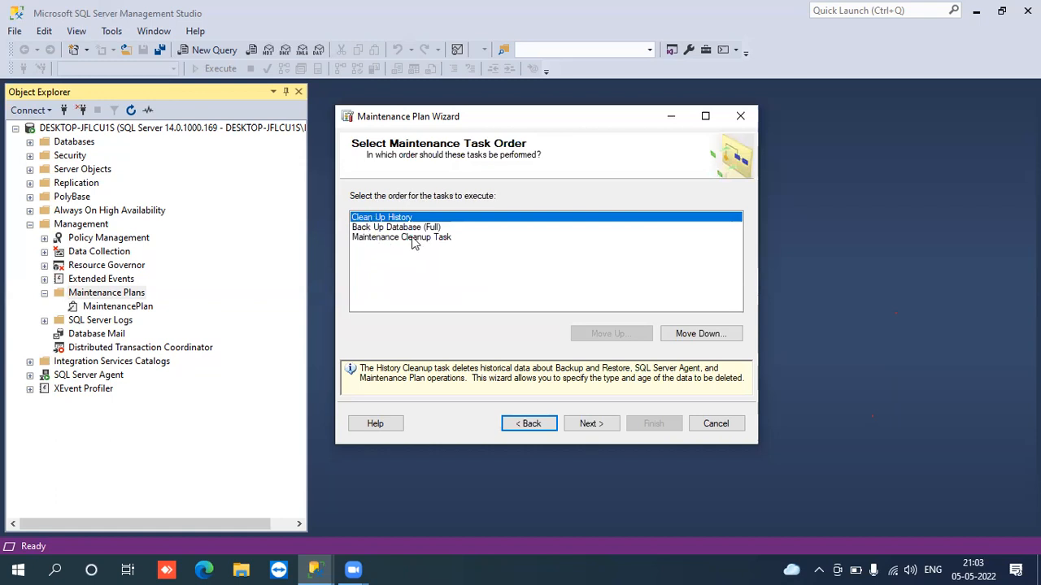
pyautogui.click(593, 421)
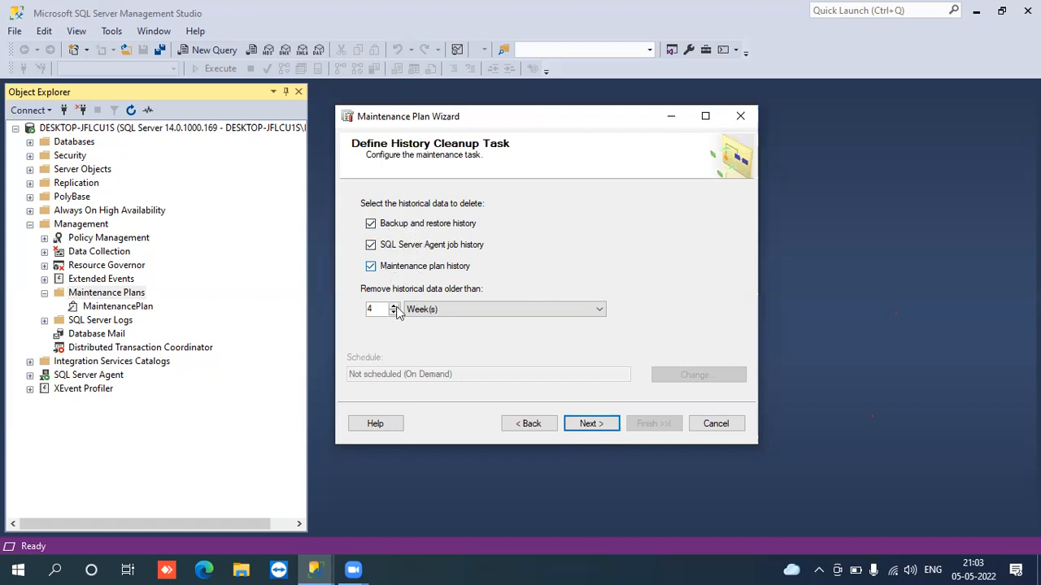
pyautogui.click(428, 305)
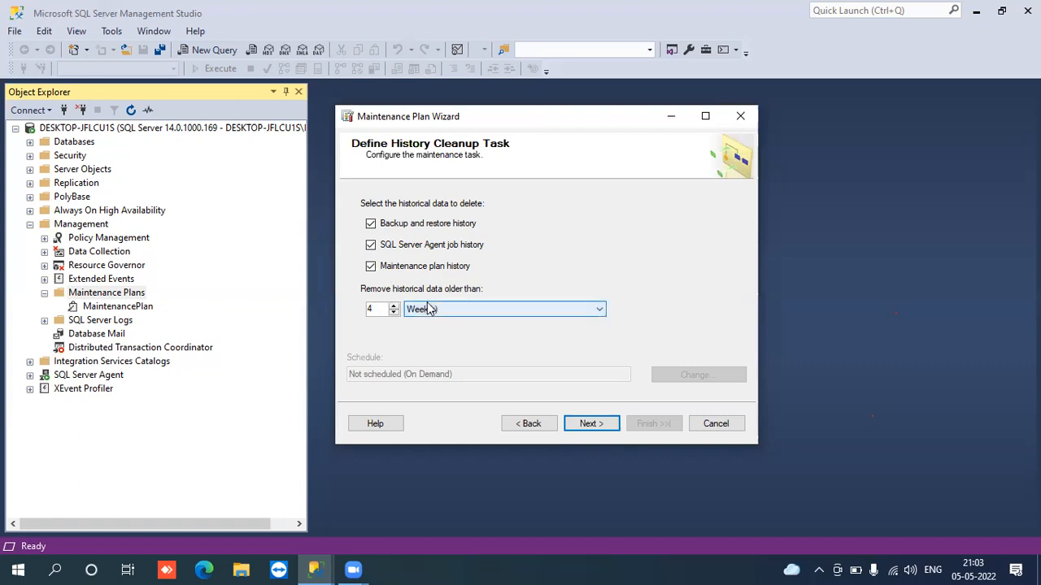
pyautogui.click(428, 309)
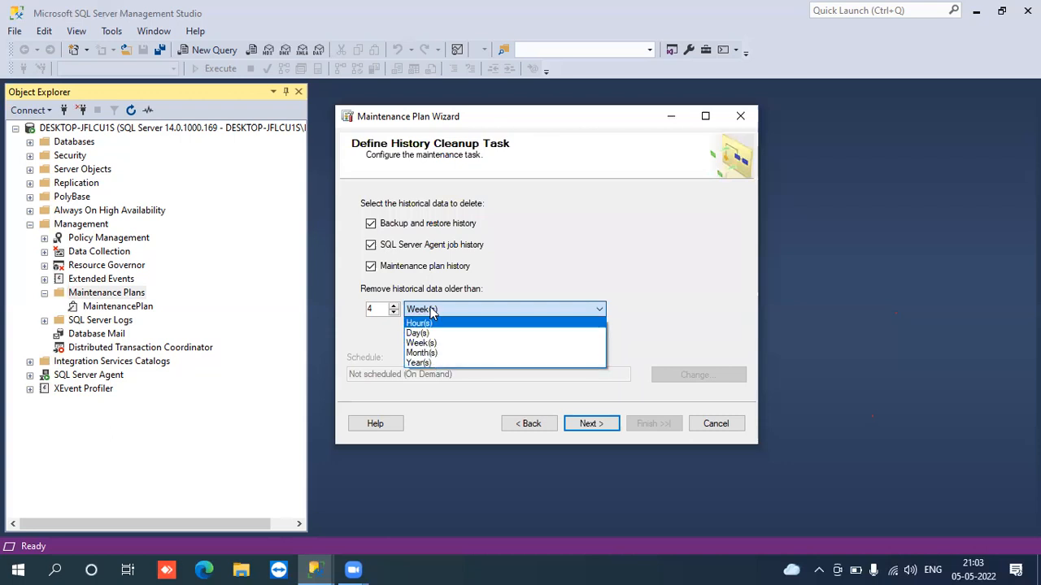
pyautogui.click(387, 330)
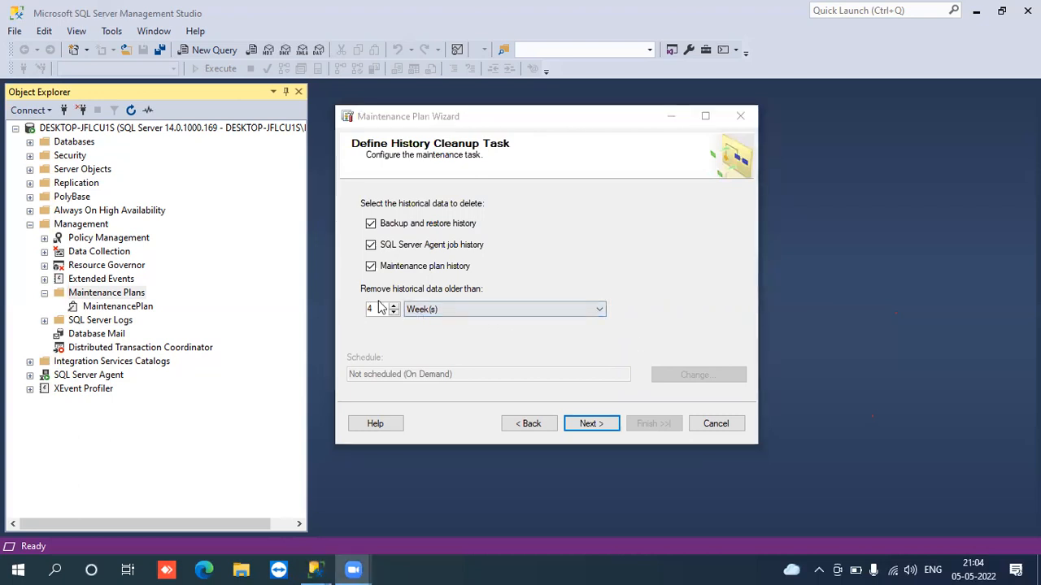
pyautogui.click(604, 425)
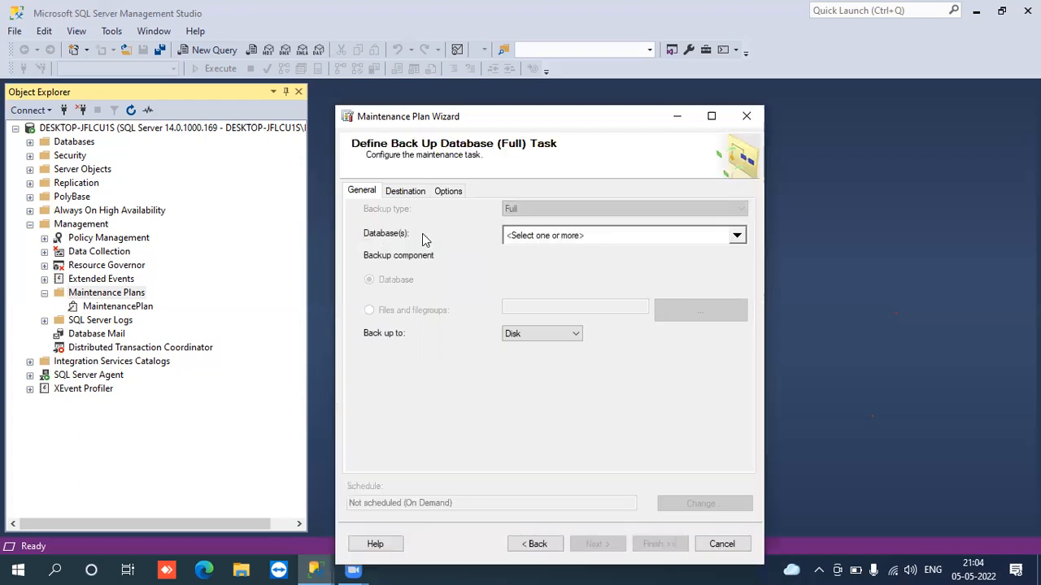
# Choose All databases as the scope of the full backup task, leaving offline databases included.
pyautogui.click(564, 243)
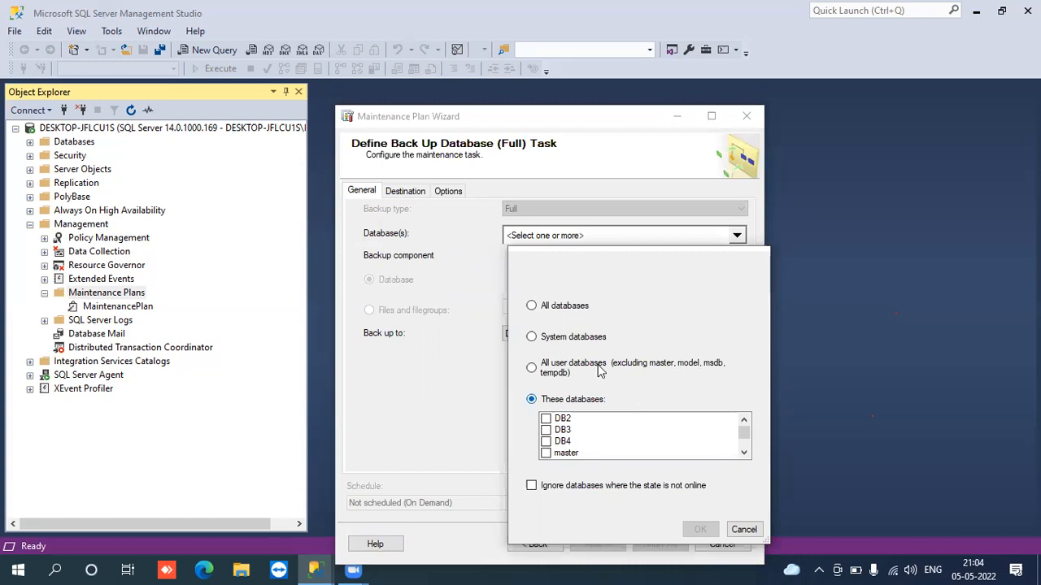
pyautogui.click(533, 308)
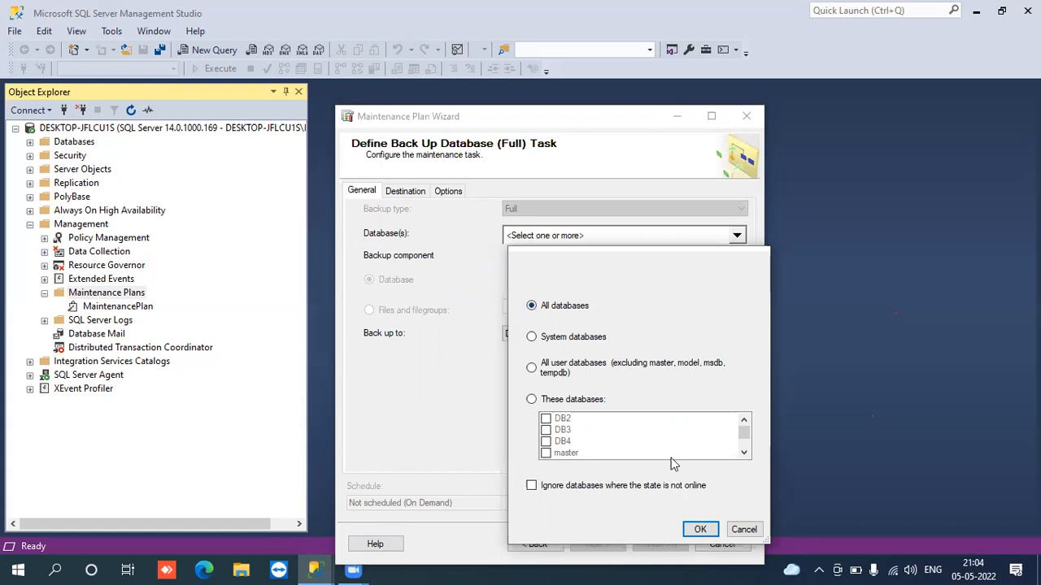
pyautogui.click(533, 337)
pyautogui.click(533, 401)
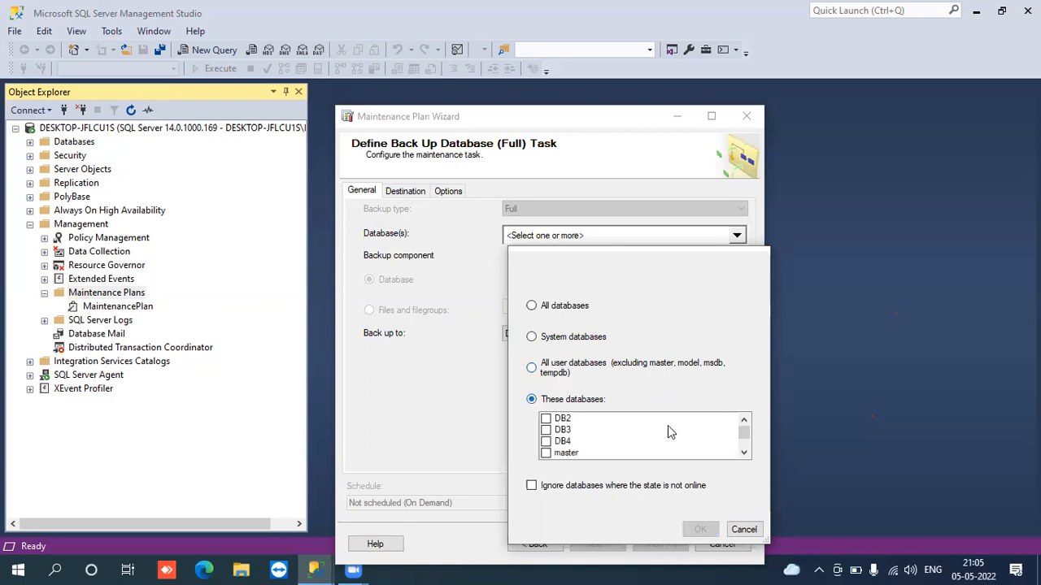
pyautogui.click(742, 453)
pyautogui.click(743, 453)
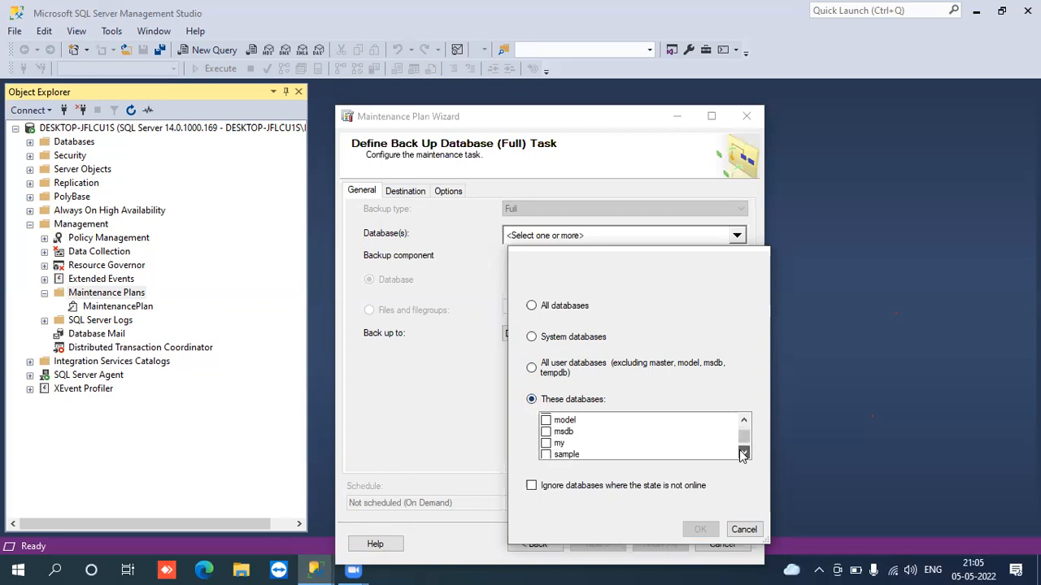
pyautogui.click(742, 453)
pyautogui.click(742, 453)
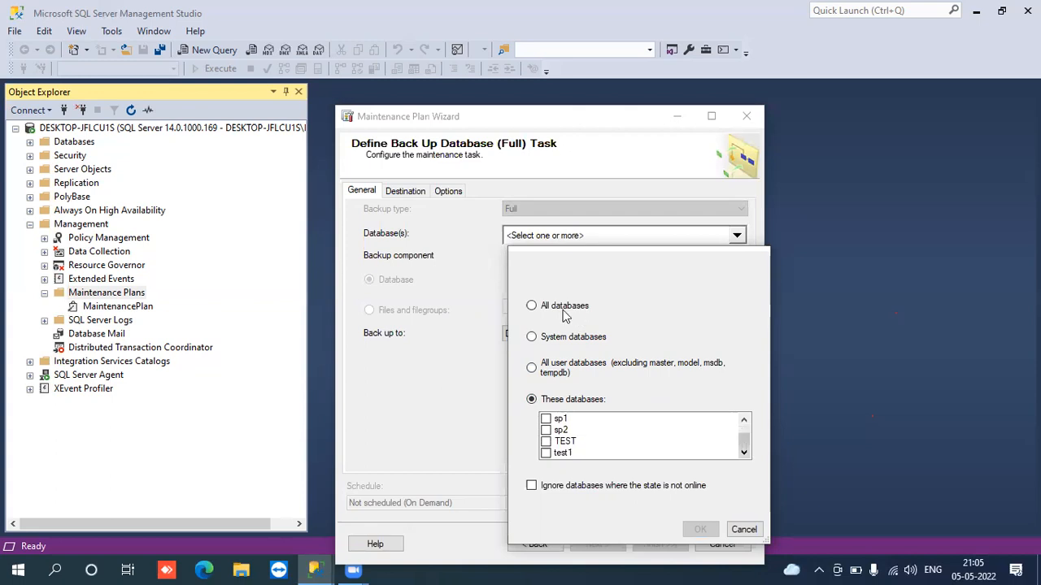
pyautogui.click(534, 306)
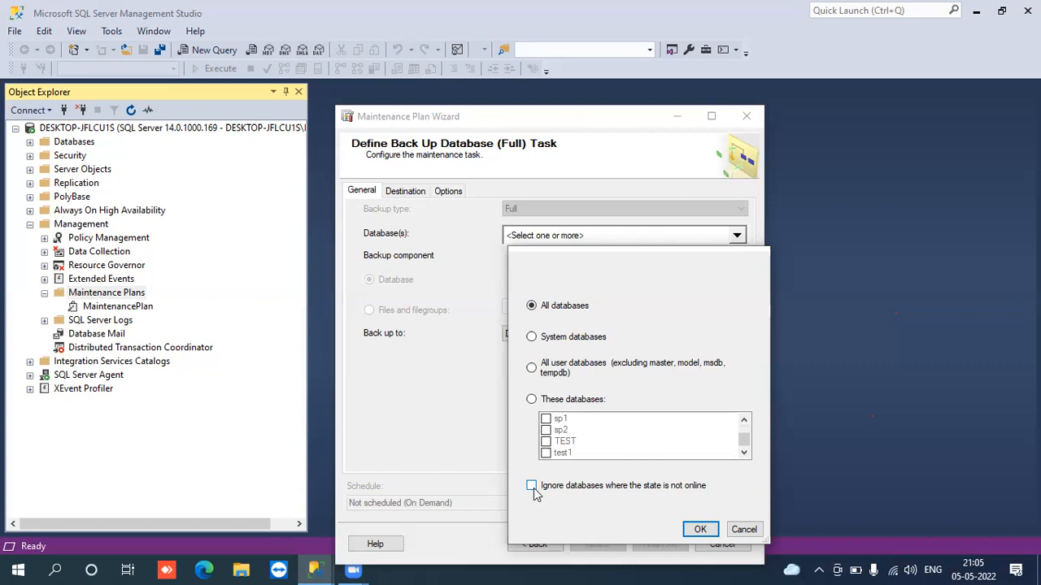
pyautogui.click(697, 529)
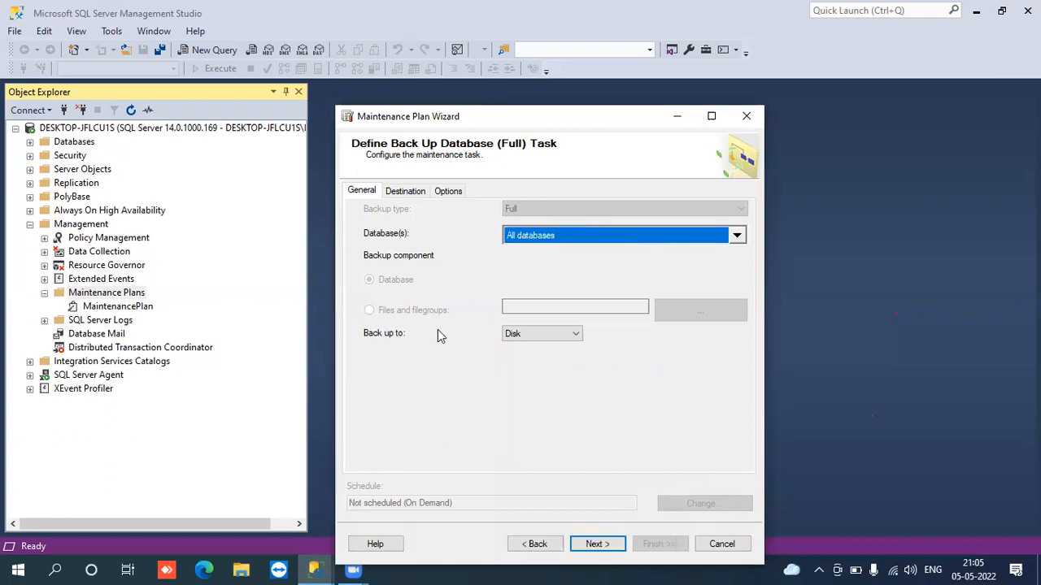
# Set the backup medium back to Disk after trying Tape and URL, and open the backup destination settings.
pyautogui.click(535, 336)
pyautogui.click(537, 343)
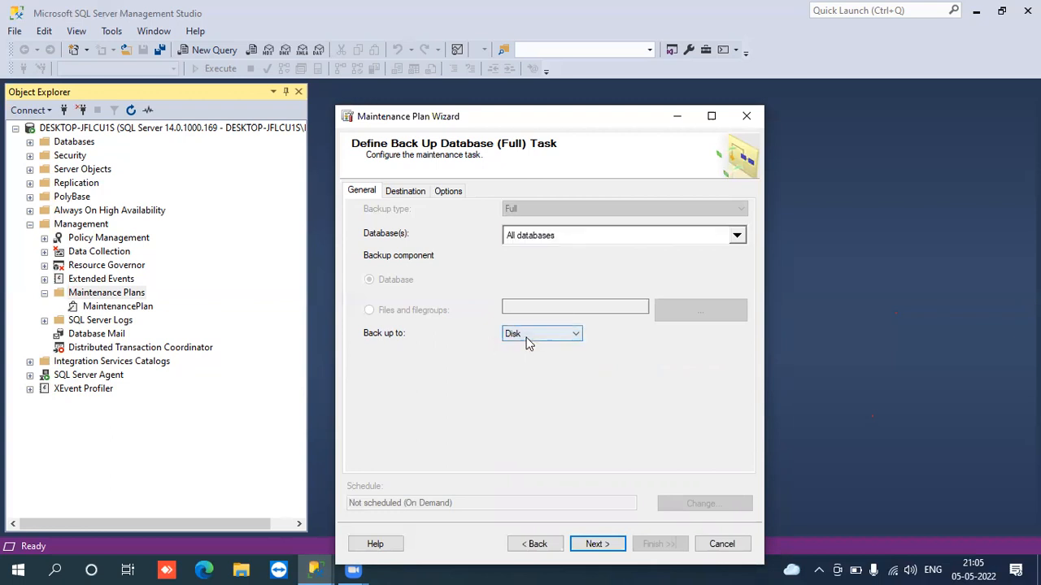
pyautogui.click(526, 338)
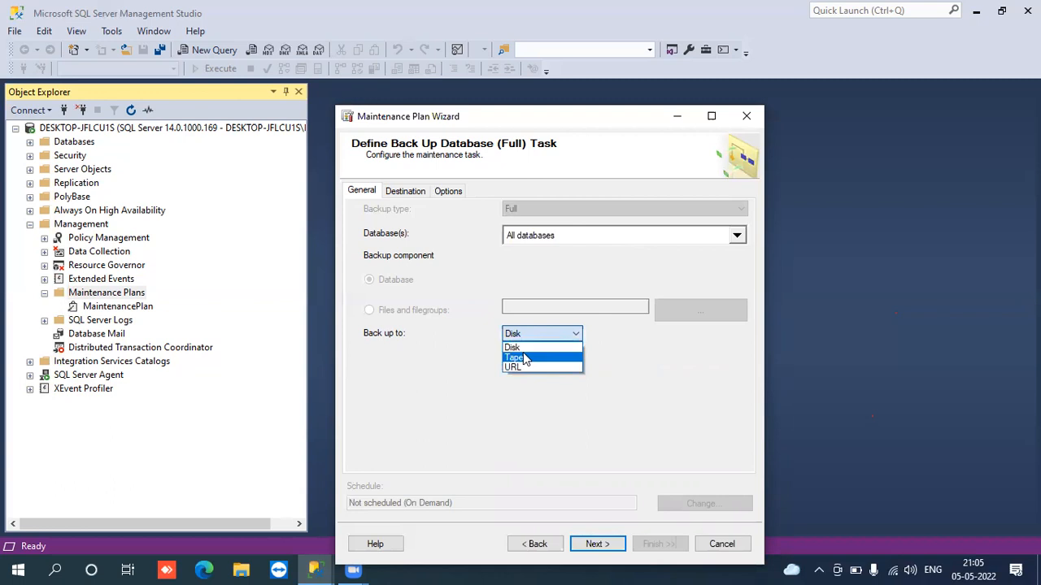
pyautogui.click(524, 359)
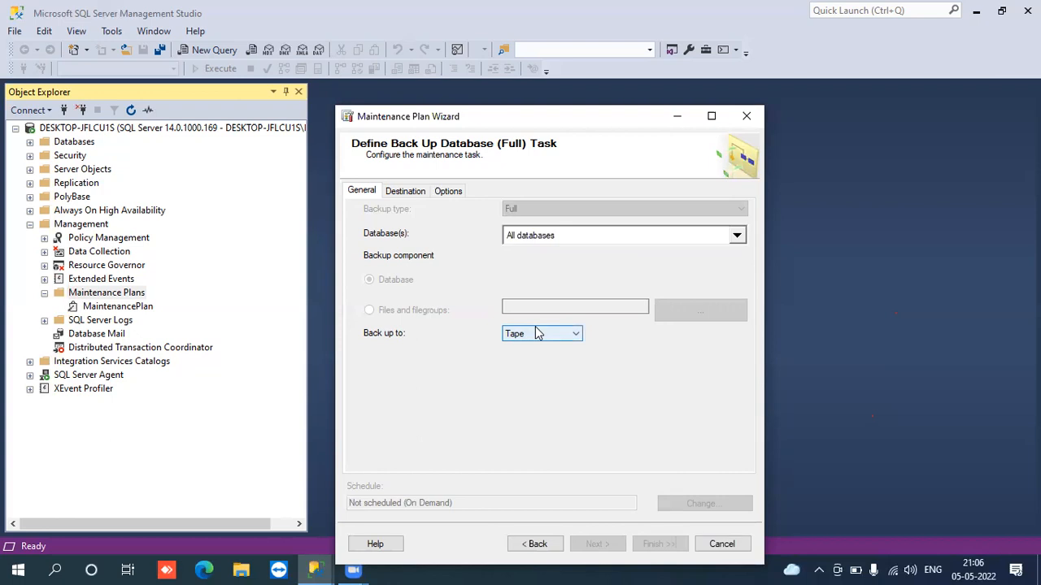
pyautogui.click(537, 332)
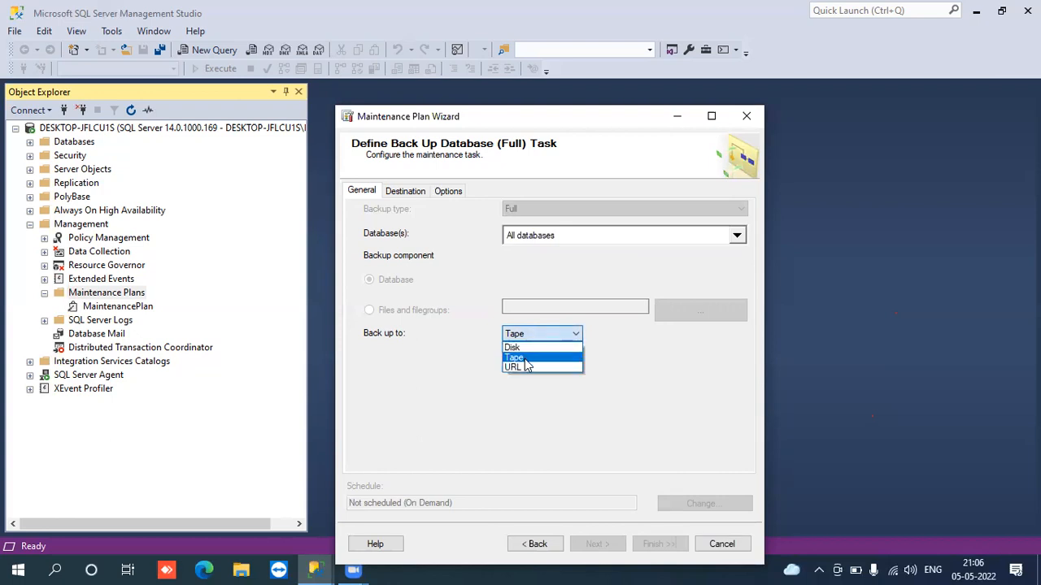
pyautogui.click(523, 368)
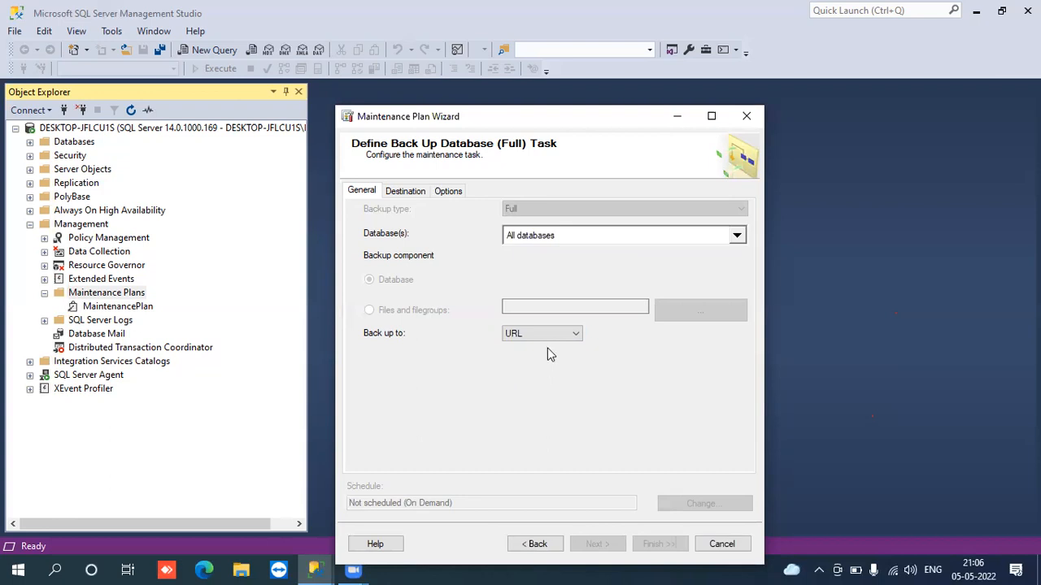
pyautogui.click(547, 337)
pyautogui.click(533, 343)
pyautogui.click(415, 195)
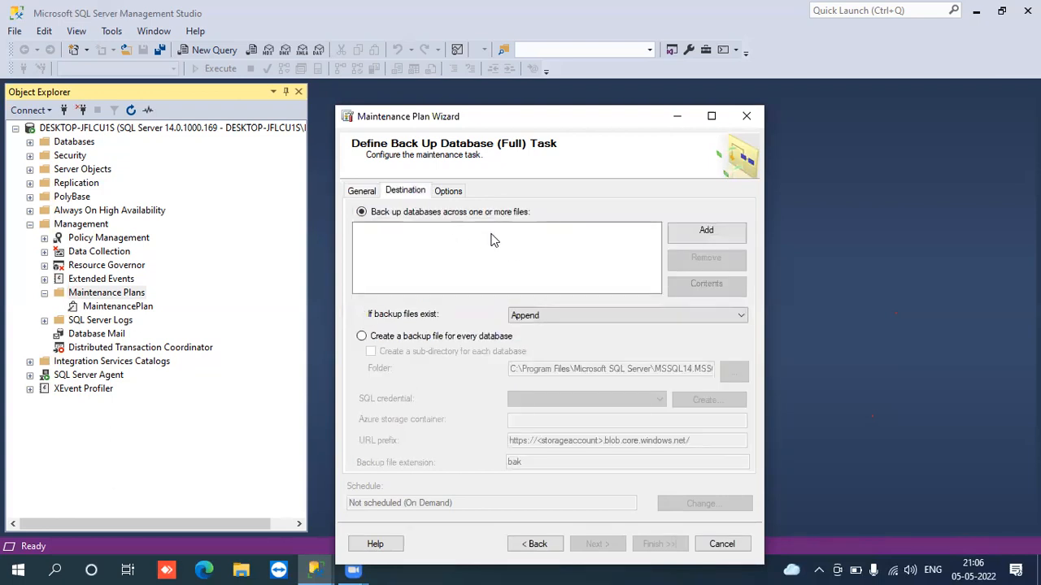
pyautogui.click(719, 233)
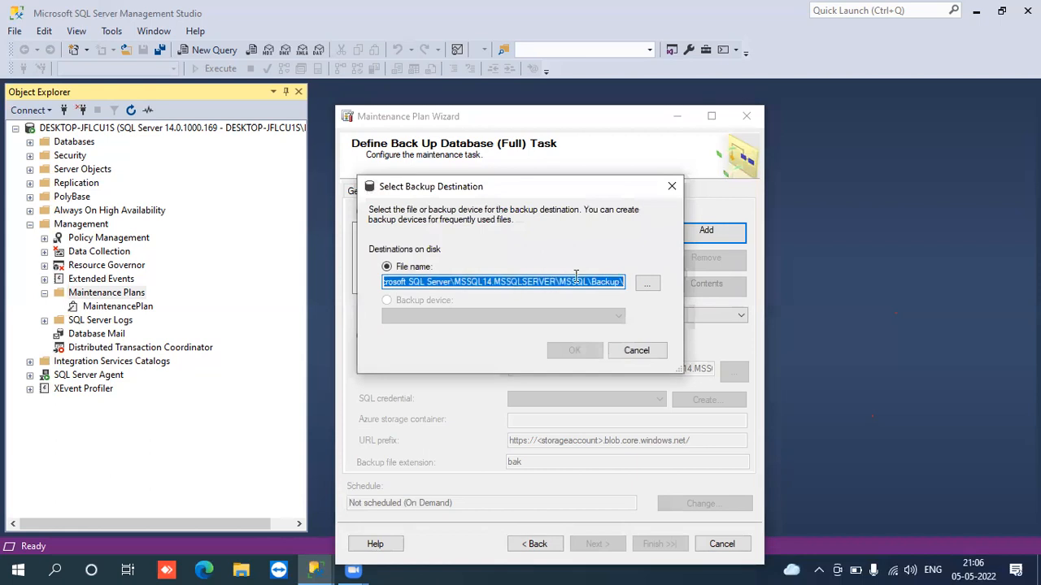
pyautogui.click(646, 288)
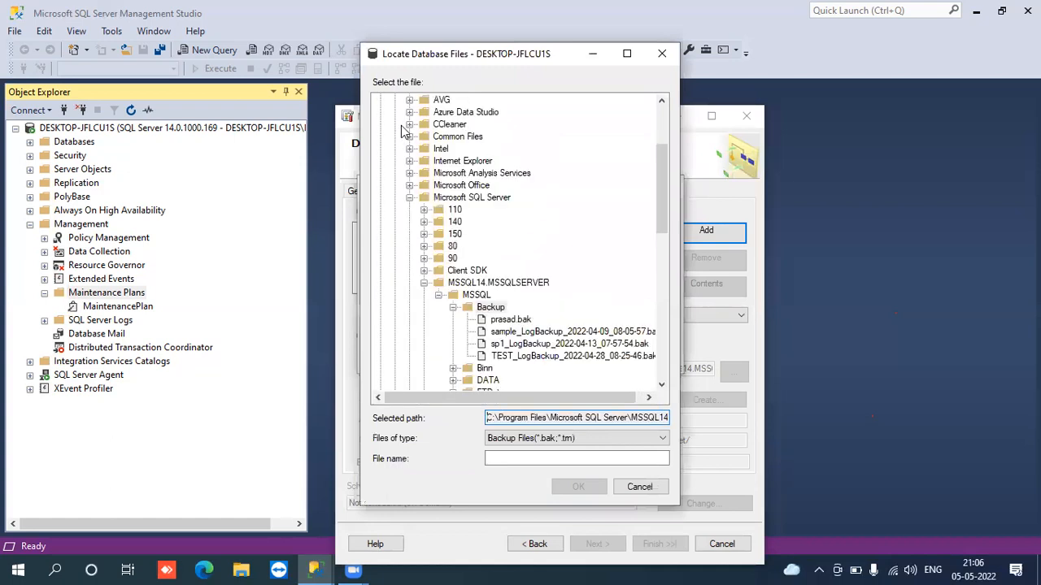
pyautogui.click(662, 116)
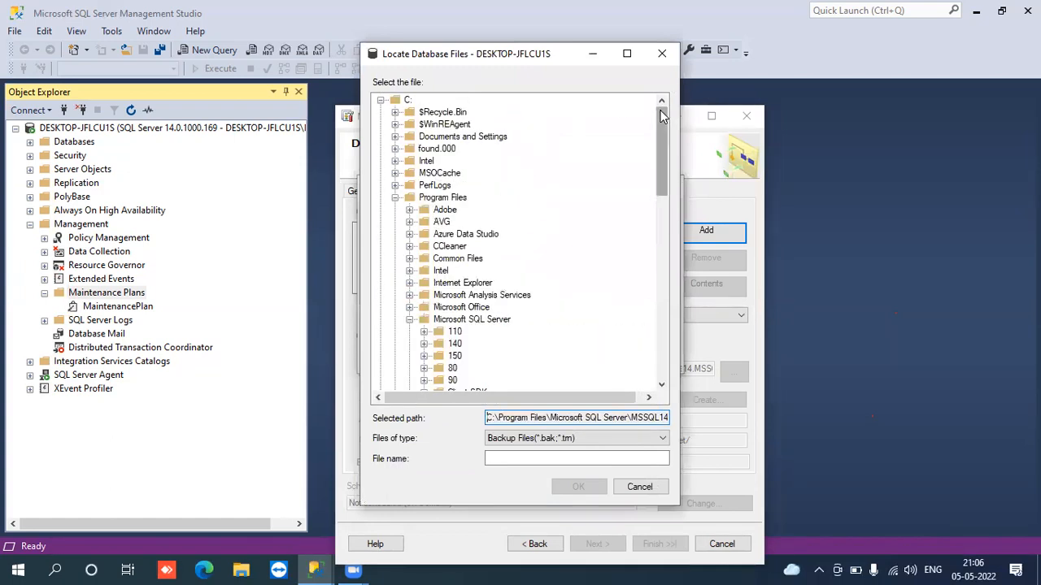
pyautogui.click(395, 197)
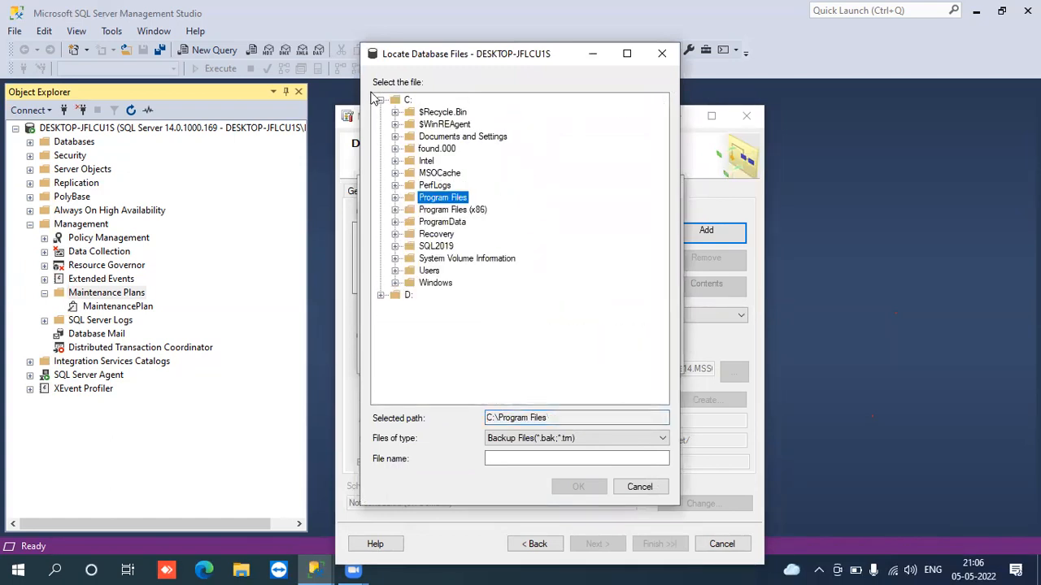
pyautogui.click(379, 99)
pyautogui.click(403, 112)
pyautogui.click(379, 112)
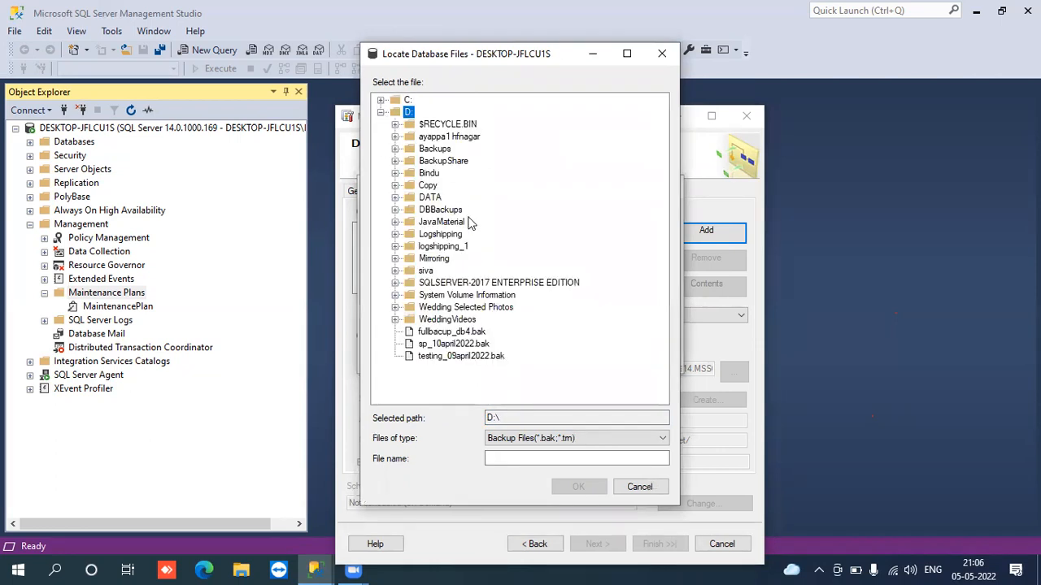
pyautogui.click(434, 149)
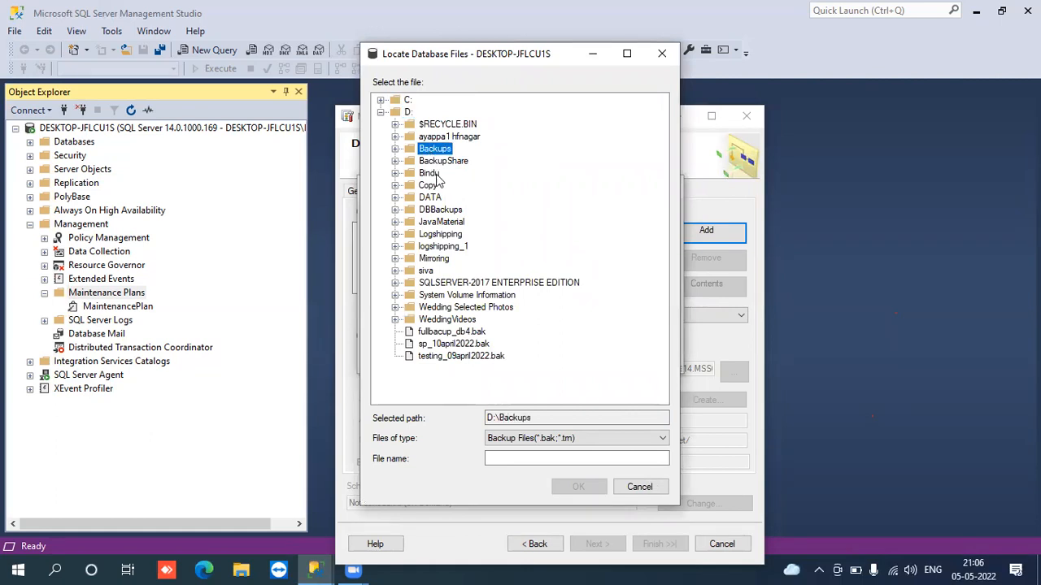
pyautogui.click(514, 458)
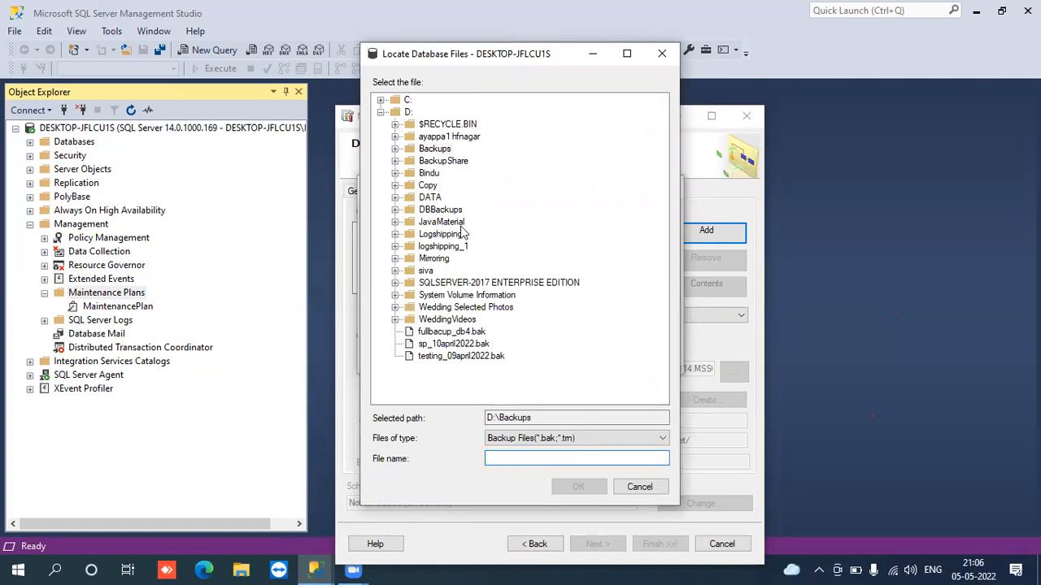
pyautogui.click(634, 488)
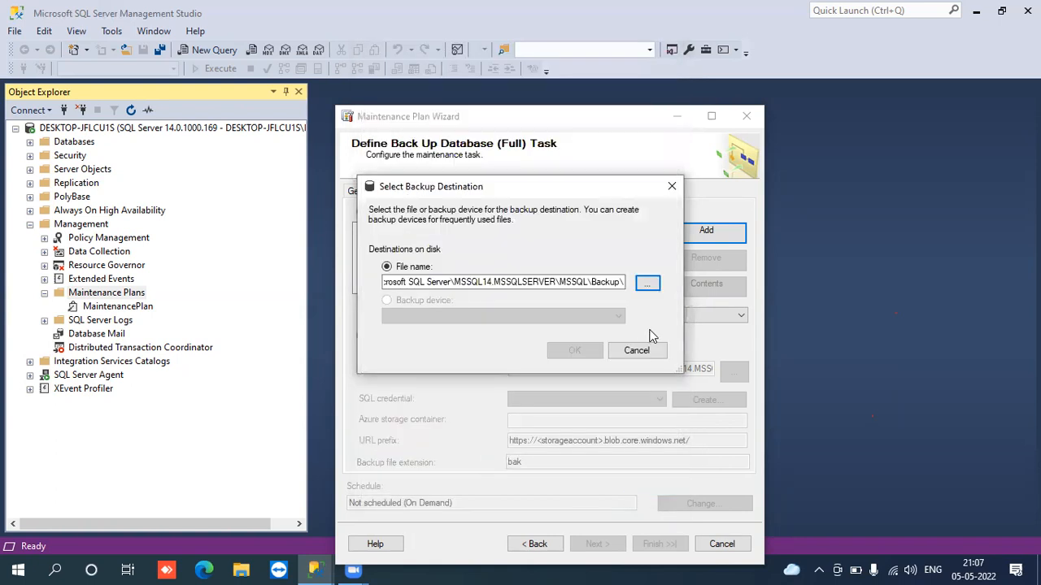
pyautogui.click(638, 351)
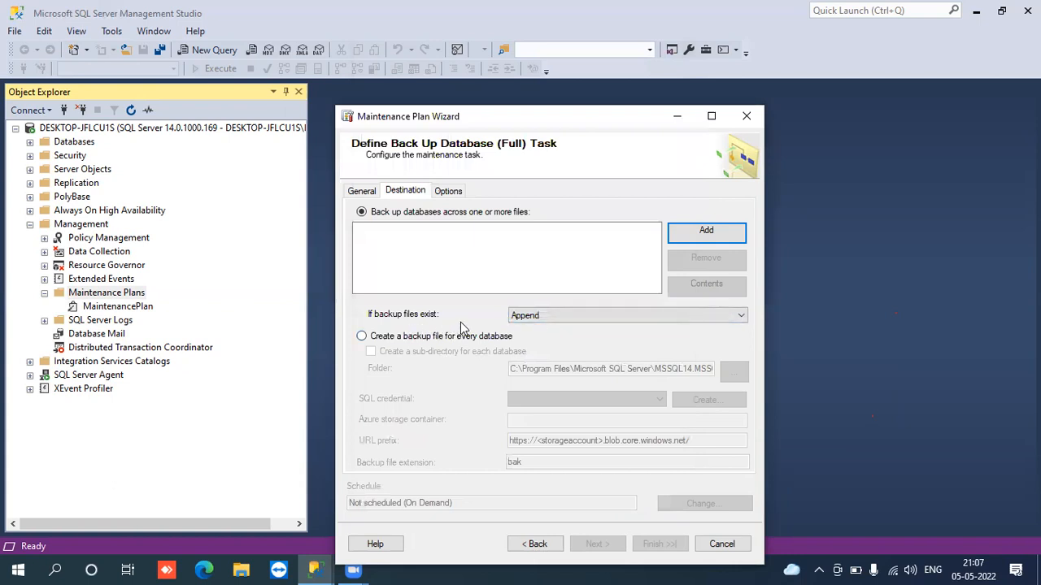
# Set the destination to create a backup file for every database in the D:\Backups folder.
pyautogui.click(381, 342)
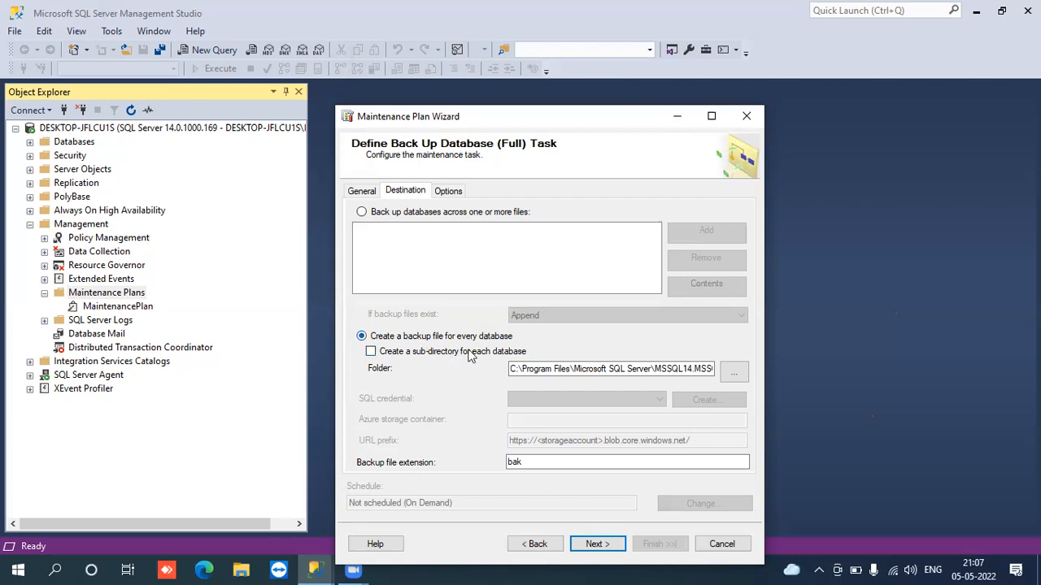
pyautogui.click(731, 374)
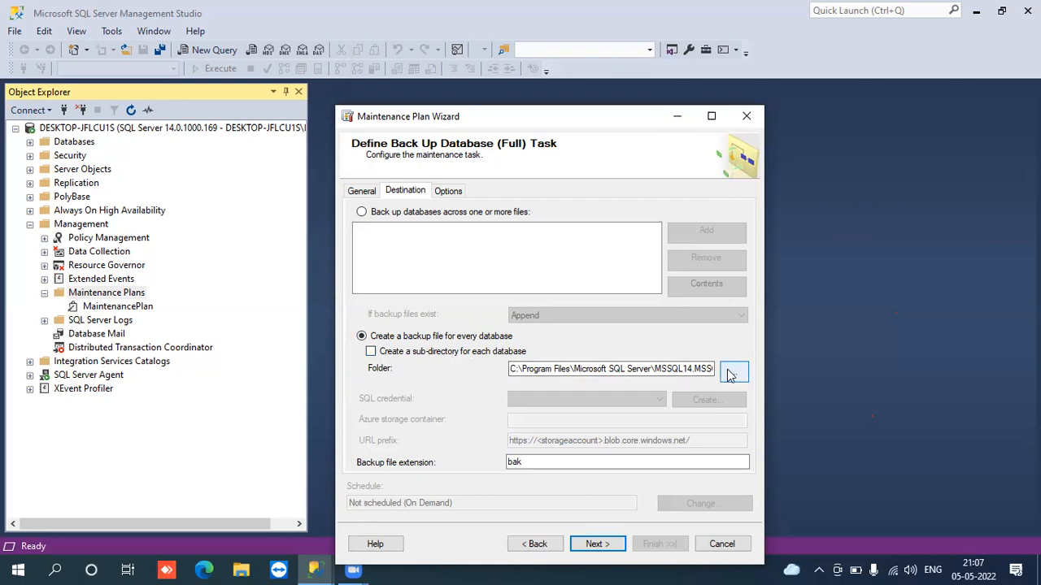
pyautogui.click(424, 158)
pyautogui.click(411, 157)
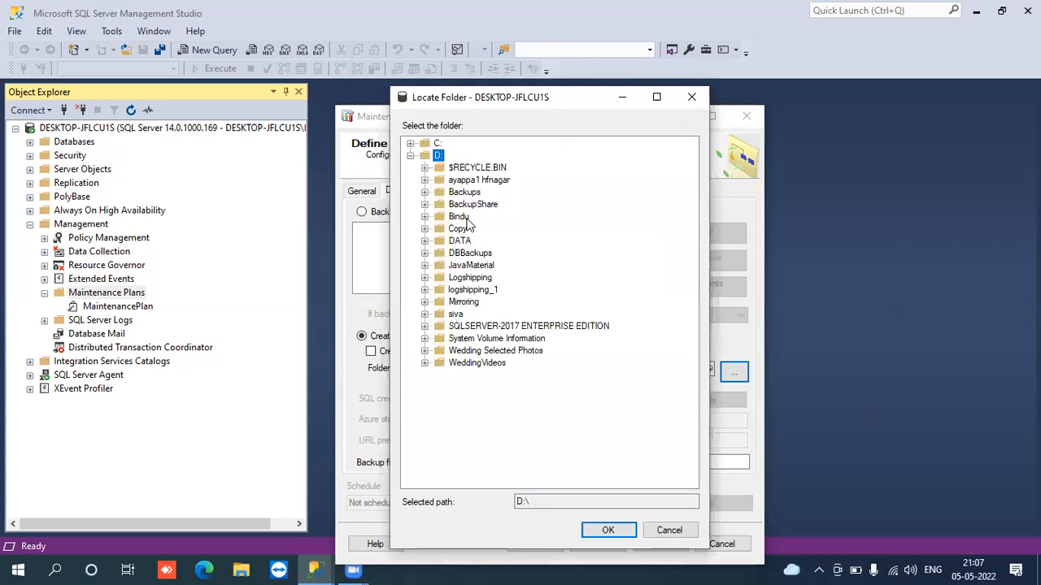
pyautogui.click(464, 194)
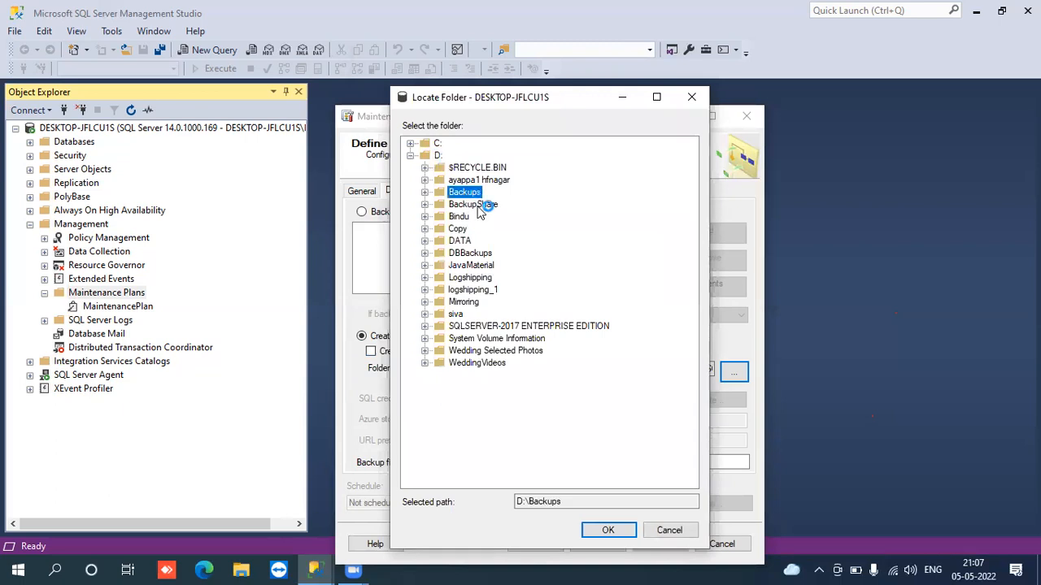
pyautogui.click(623, 531)
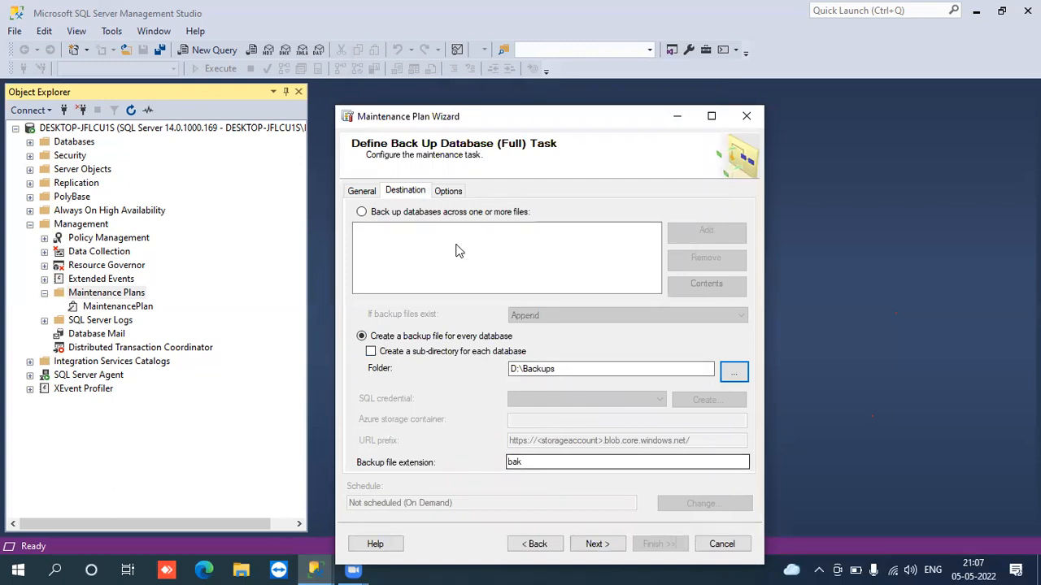
# Open the full backup options and set backup compression to use the default server setting.
pyautogui.click(454, 195)
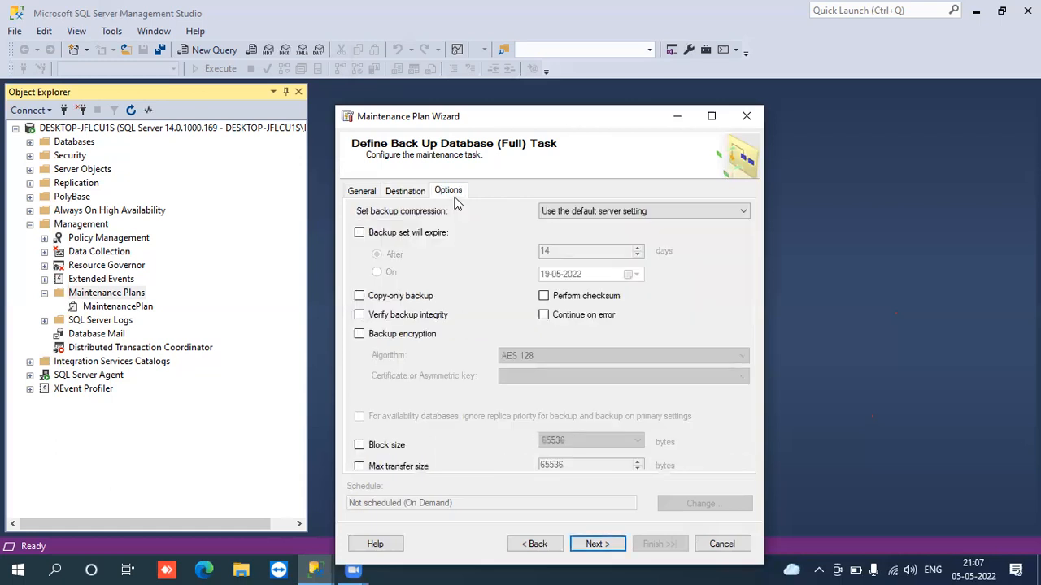
pyautogui.click(591, 212)
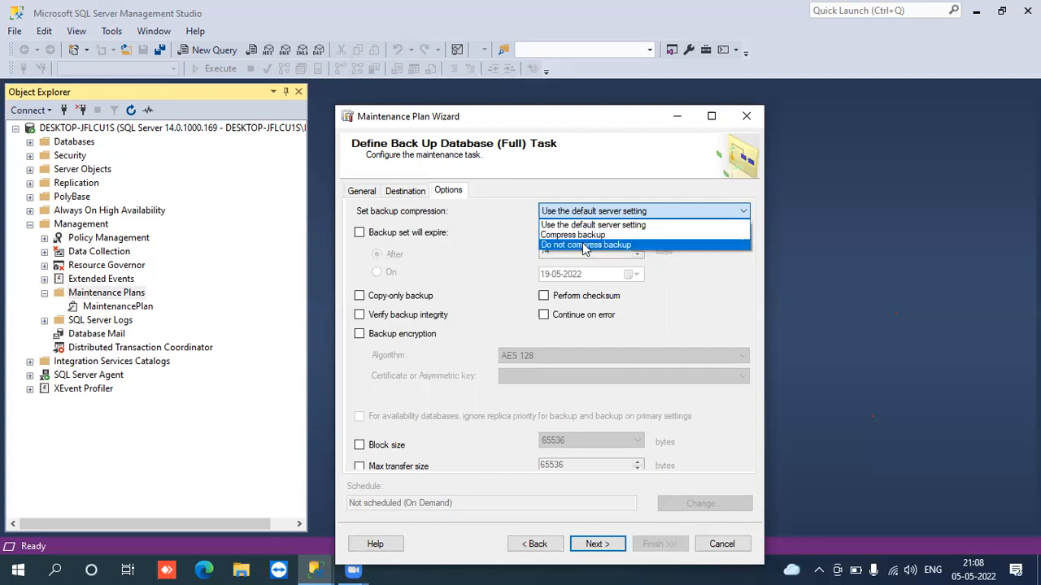
pyautogui.click(586, 225)
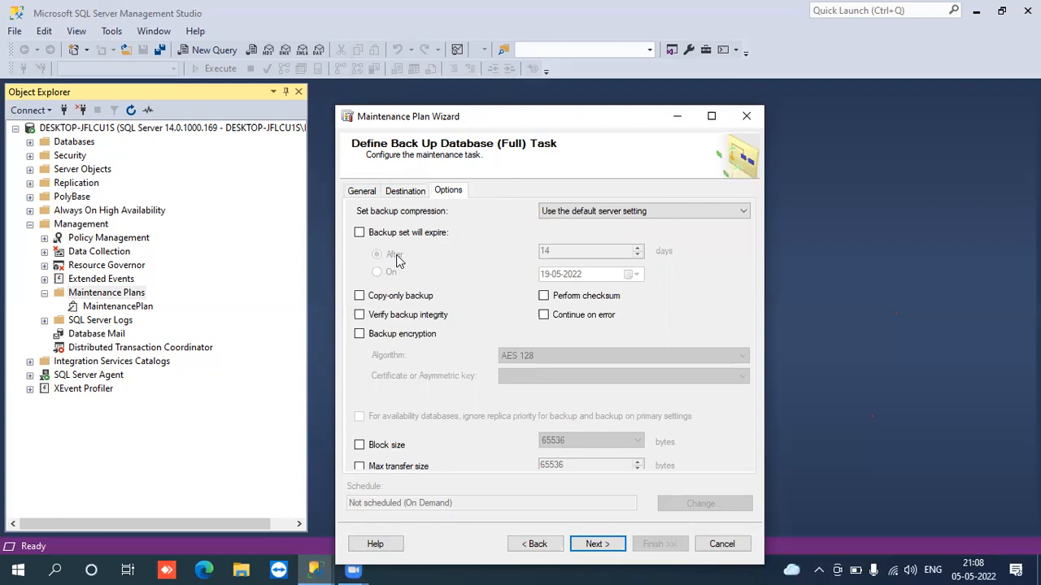
# Try a backup set expiry after 14 days and turn the expiry off again.
pyautogui.click(359, 233)
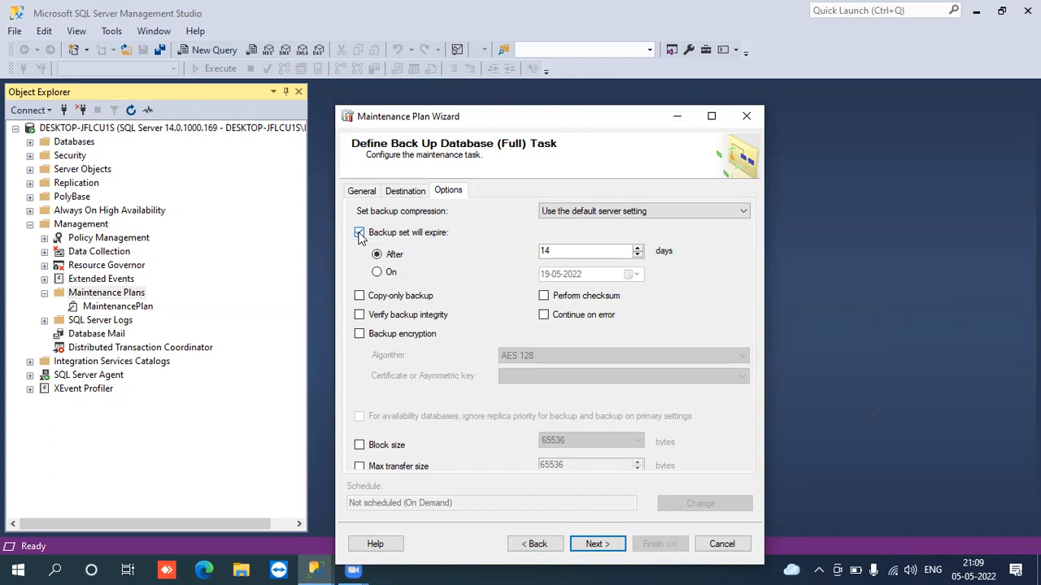
pyautogui.doubleClick(567, 254)
pyautogui.write('1')
pyautogui.write('4')
pyautogui.click(359, 233)
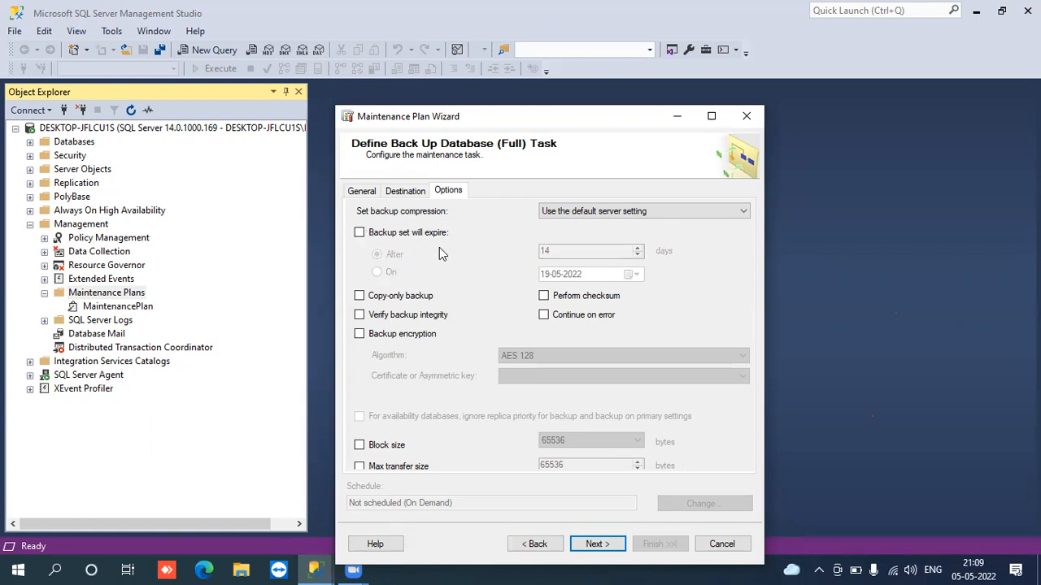
# Try a backup set expiry on the date 26-05-2022.
pyautogui.click(359, 233)
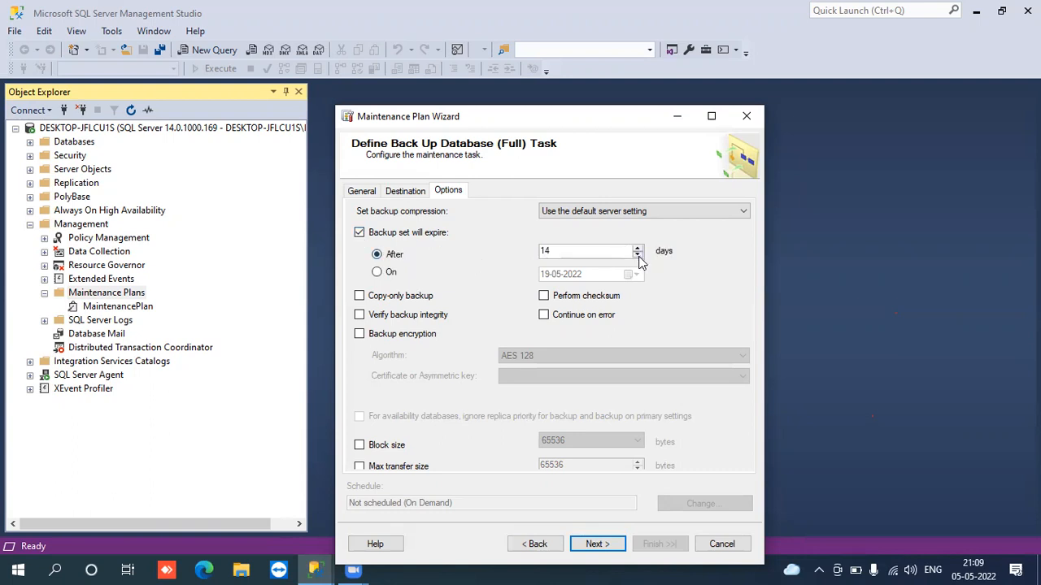
pyautogui.click(378, 273)
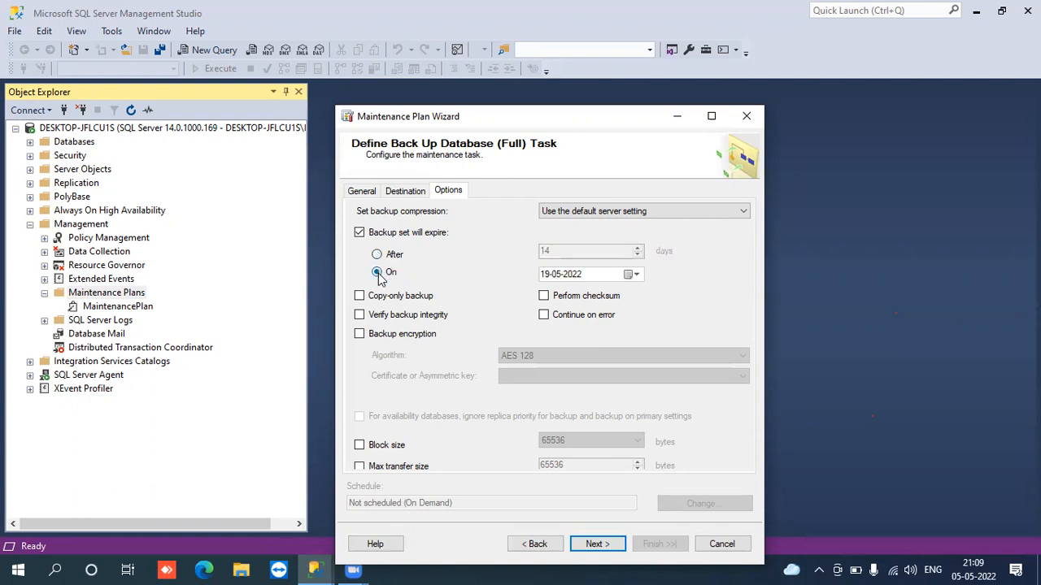
pyautogui.click(638, 277)
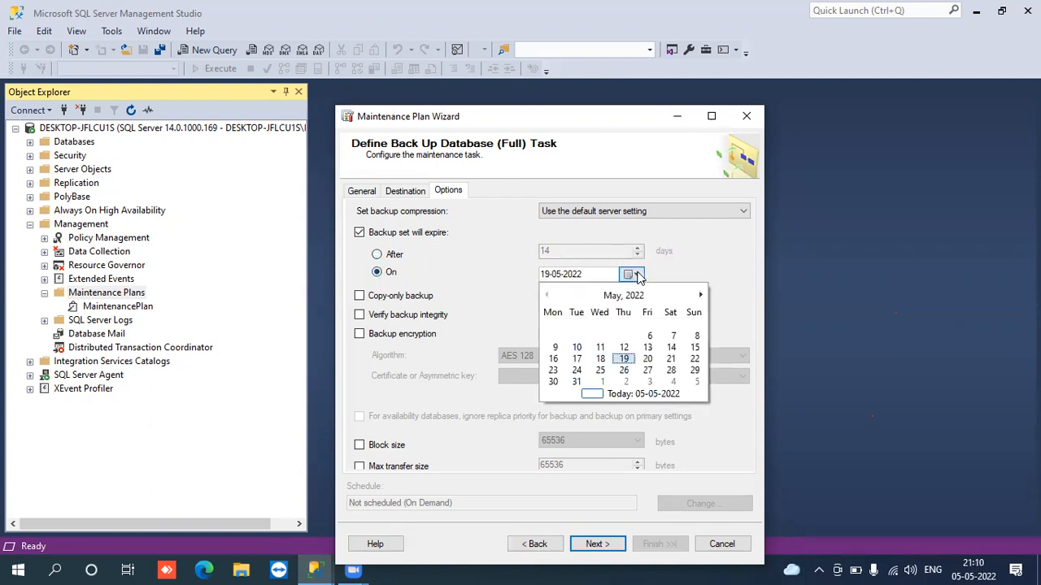
pyautogui.click(624, 370)
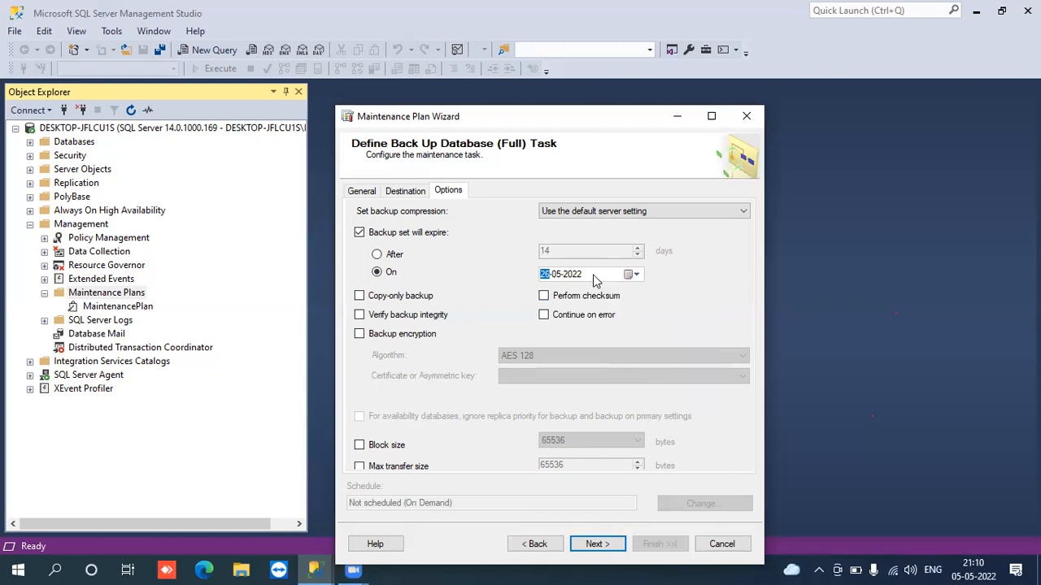
# Try copy-only backup and AES 128 backup encryption, and turn both off again along with the backup set expiry.
pyautogui.click(360, 297)
pyautogui.click(360, 300)
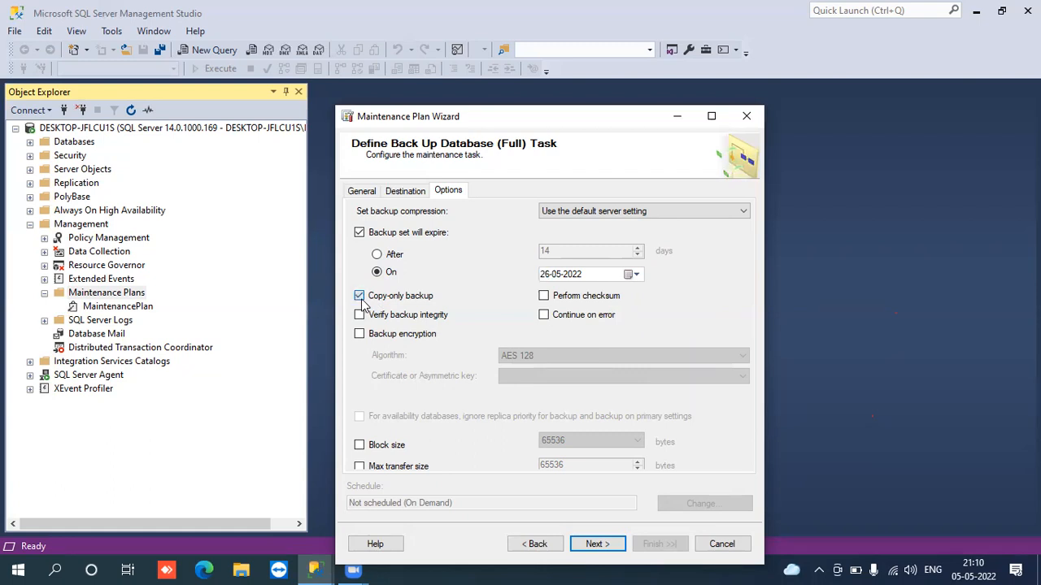
pyautogui.click(365, 340)
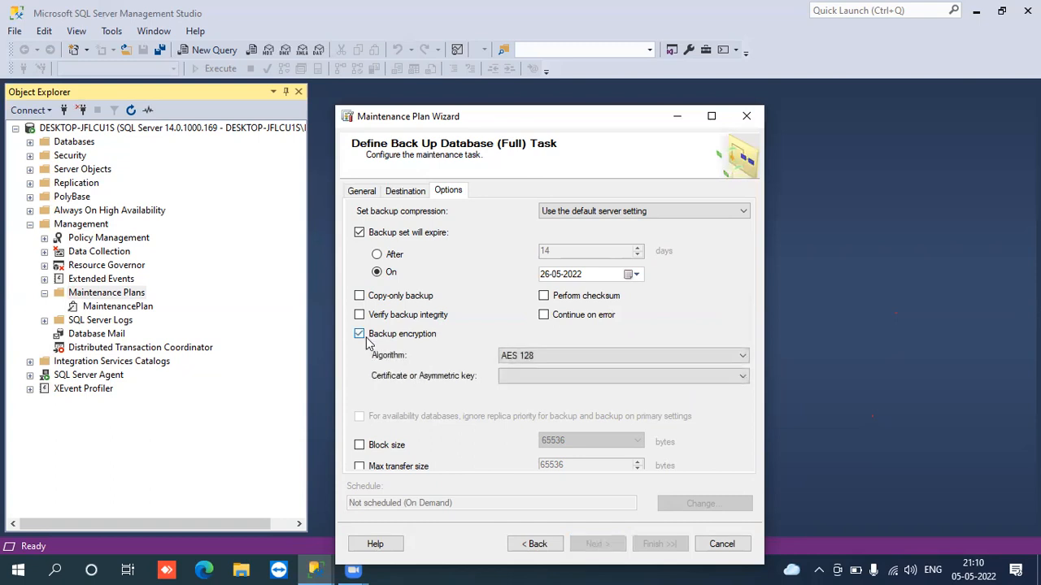
pyautogui.click(551, 358)
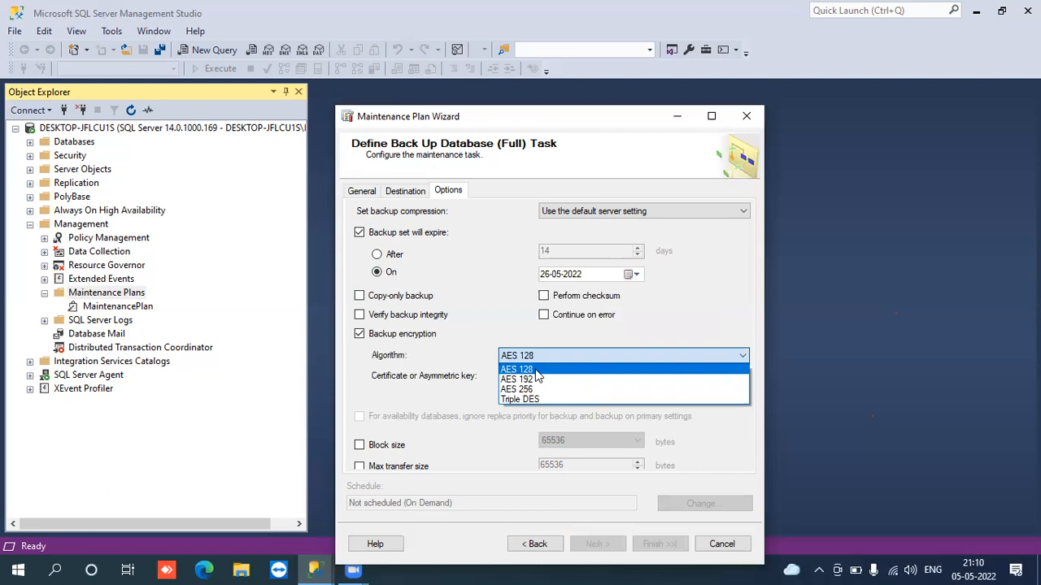
pyautogui.click(536, 370)
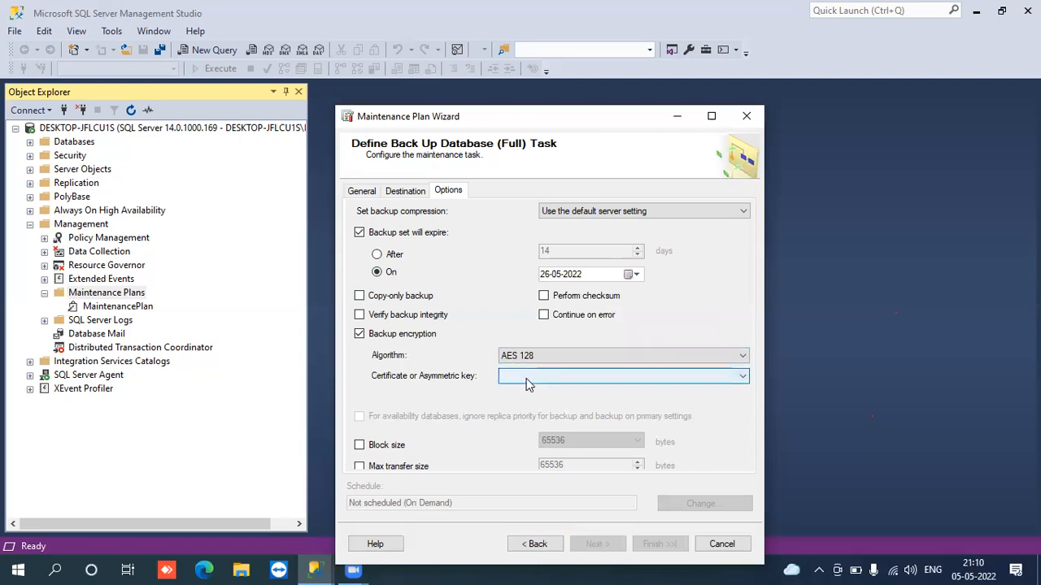
pyautogui.click(527, 379)
pyautogui.click(527, 384)
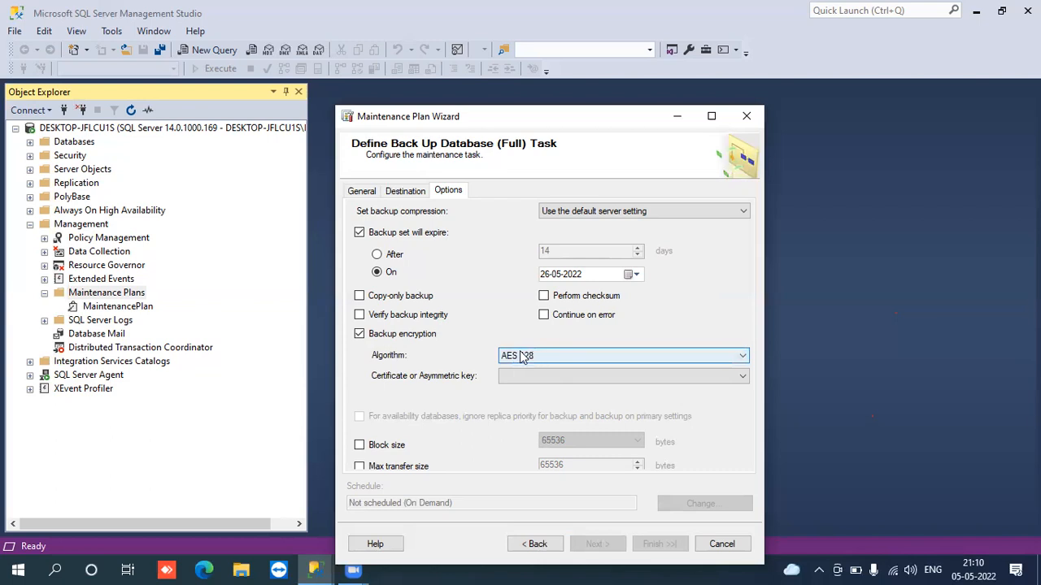
pyautogui.click(367, 337)
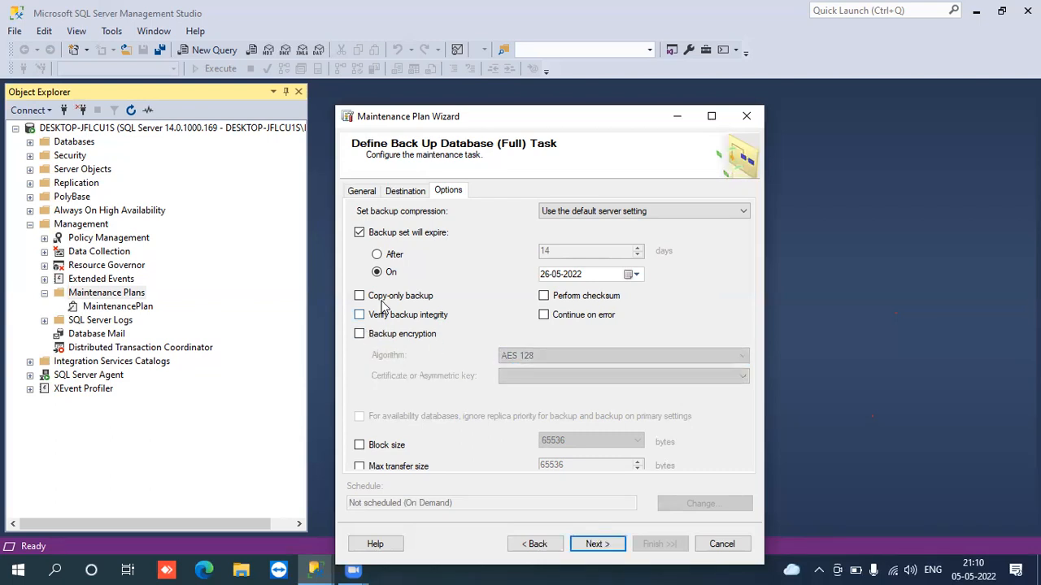
pyautogui.click(363, 246)
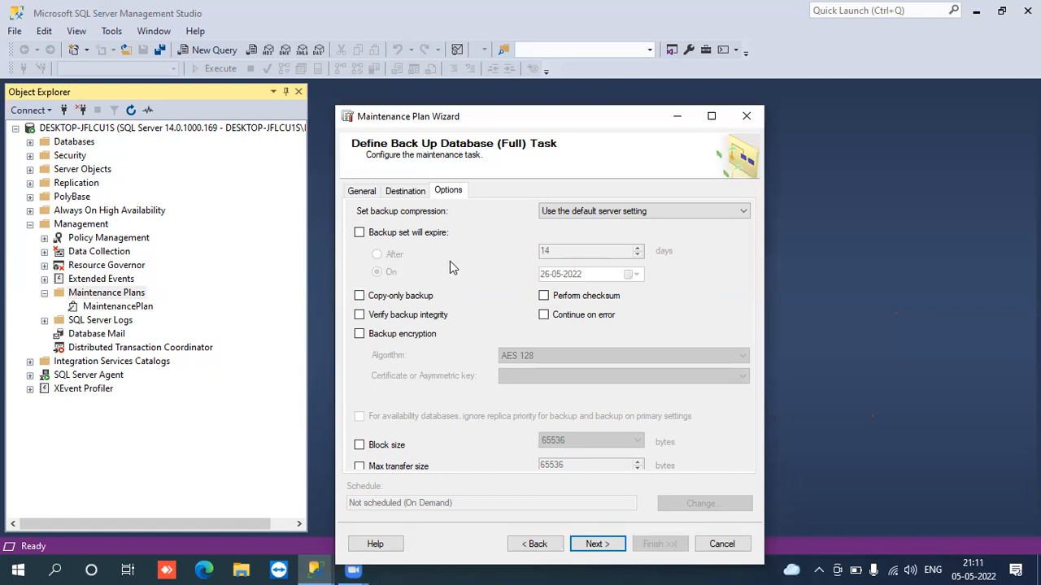
# Review the destination, general and option settings of the full backup task.
pyautogui.click(405, 192)
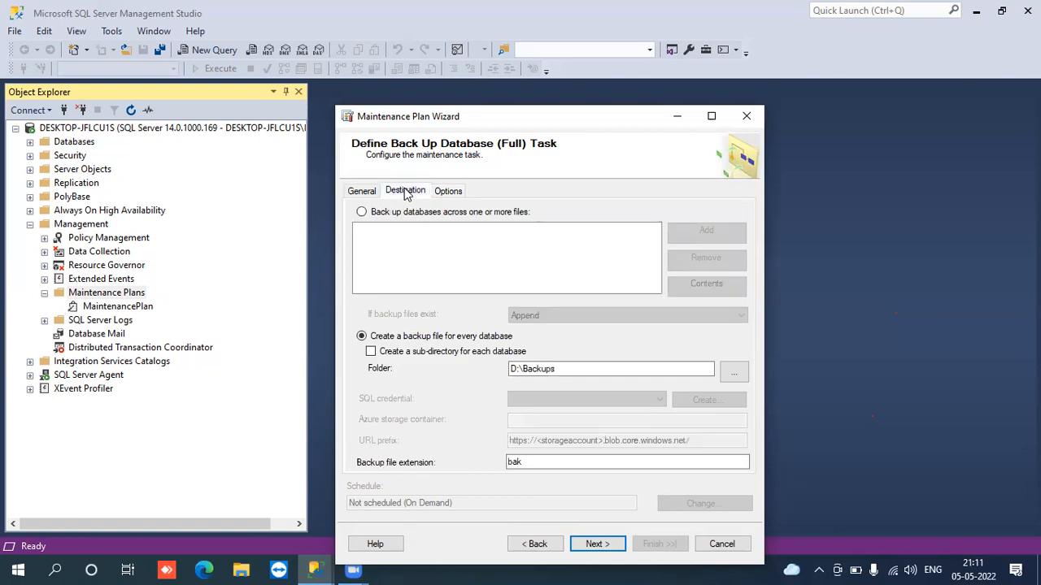
pyautogui.click(366, 194)
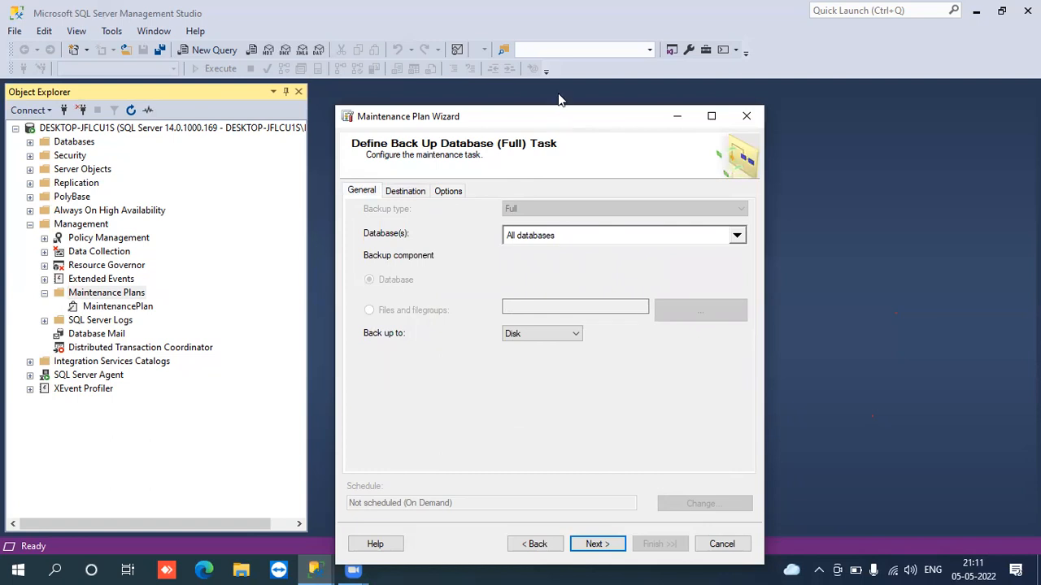
pyautogui.moveTo(560, 101); pyautogui.dragTo(553, 61)
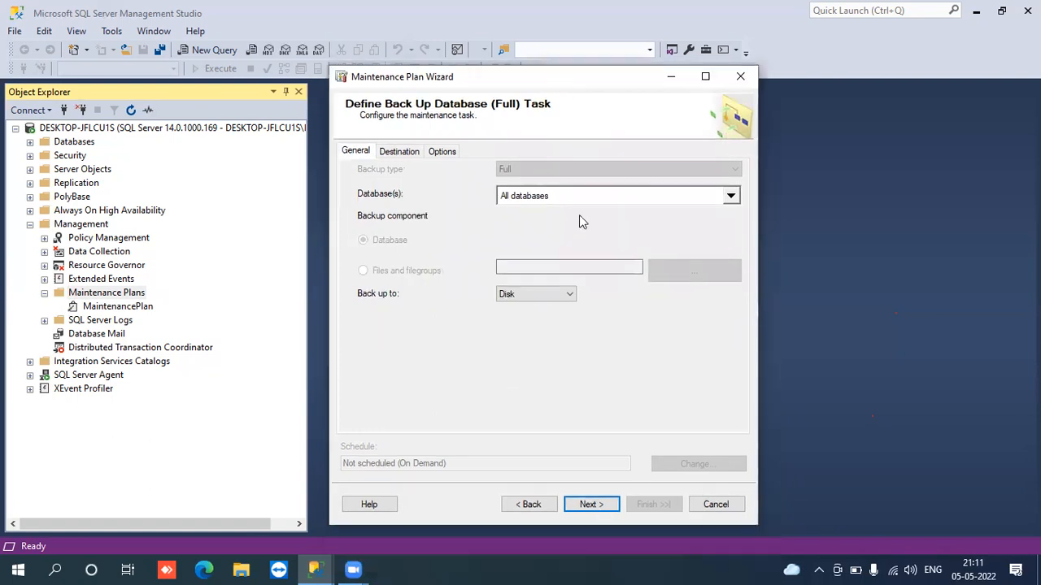
pyautogui.click(446, 155)
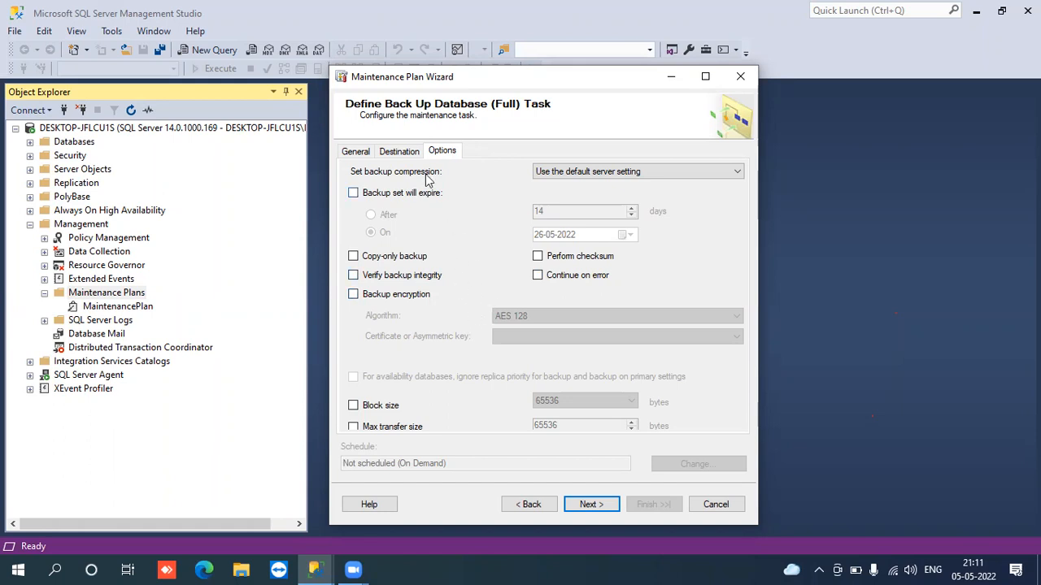
pyautogui.click(402, 155)
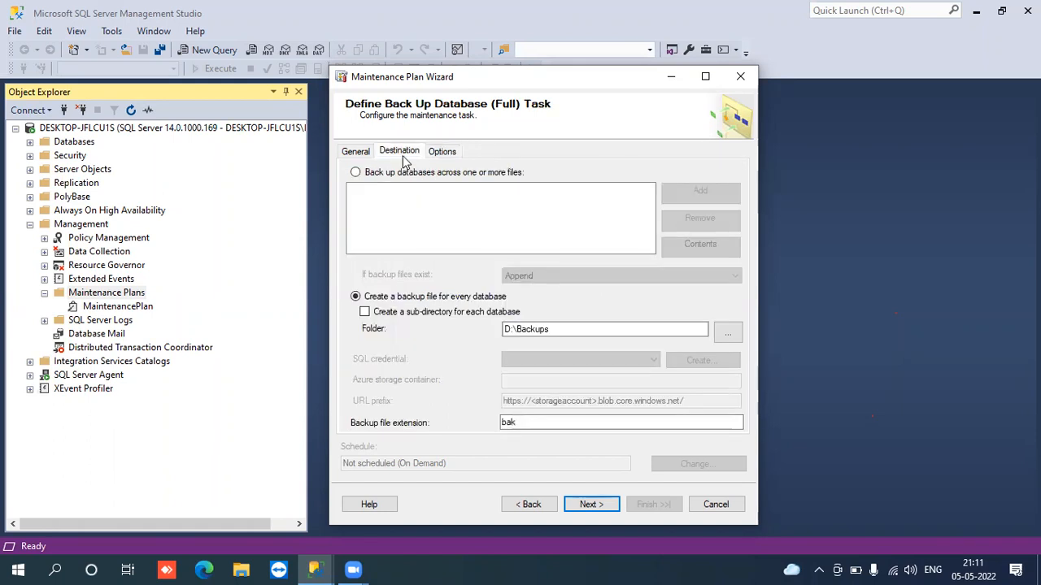
pyautogui.click(360, 154)
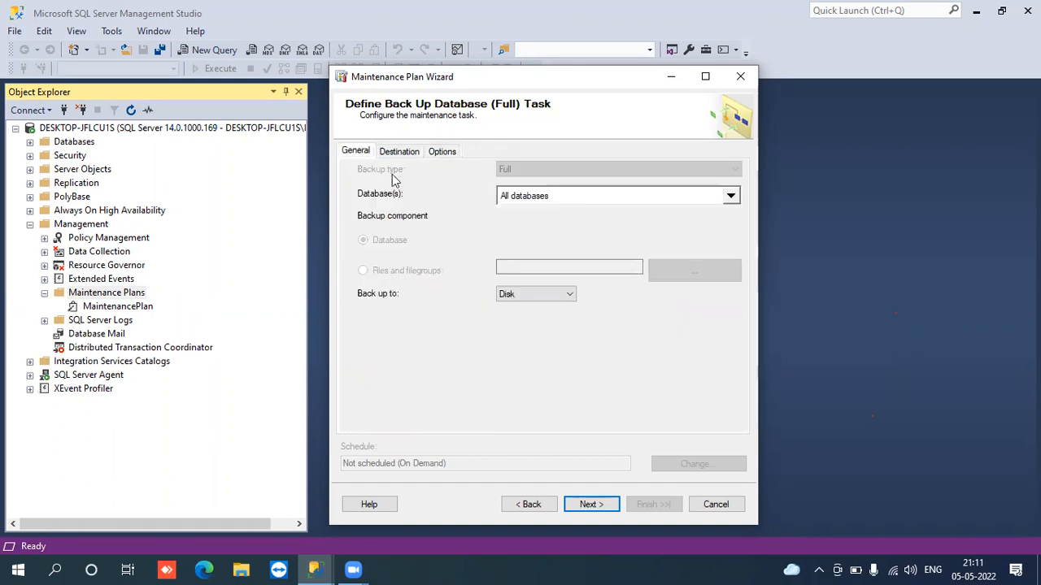
# Set the maintenance cleanup task to delete backup files with the .bak extension from the D:\Backups folder.
pyautogui.click(591, 505)
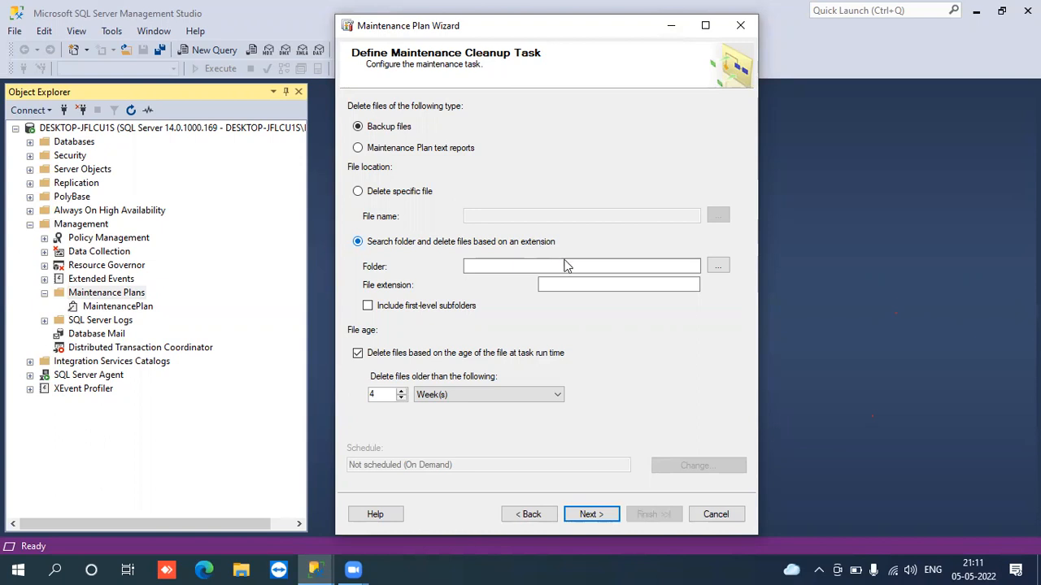
pyautogui.click(715, 266)
pyautogui.click(423, 116)
pyautogui.click(408, 113)
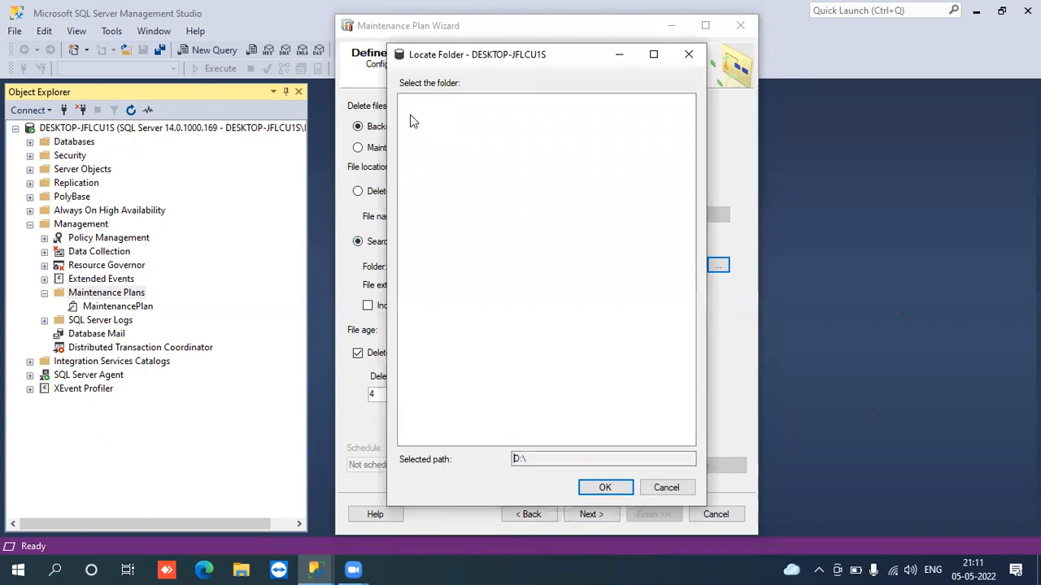
pyautogui.click(460, 149)
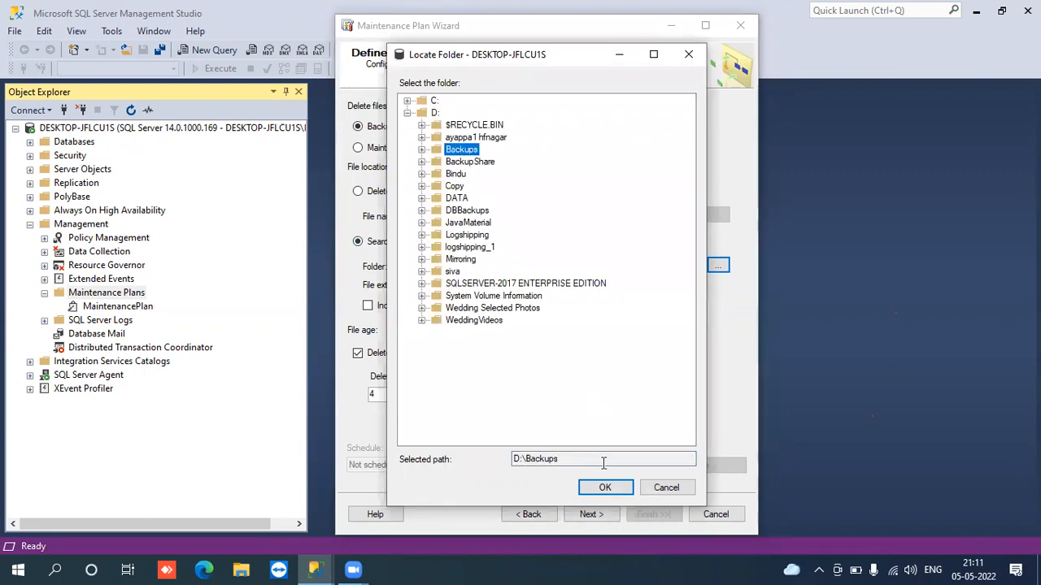
pyautogui.click(604, 487)
pyautogui.click(549, 287)
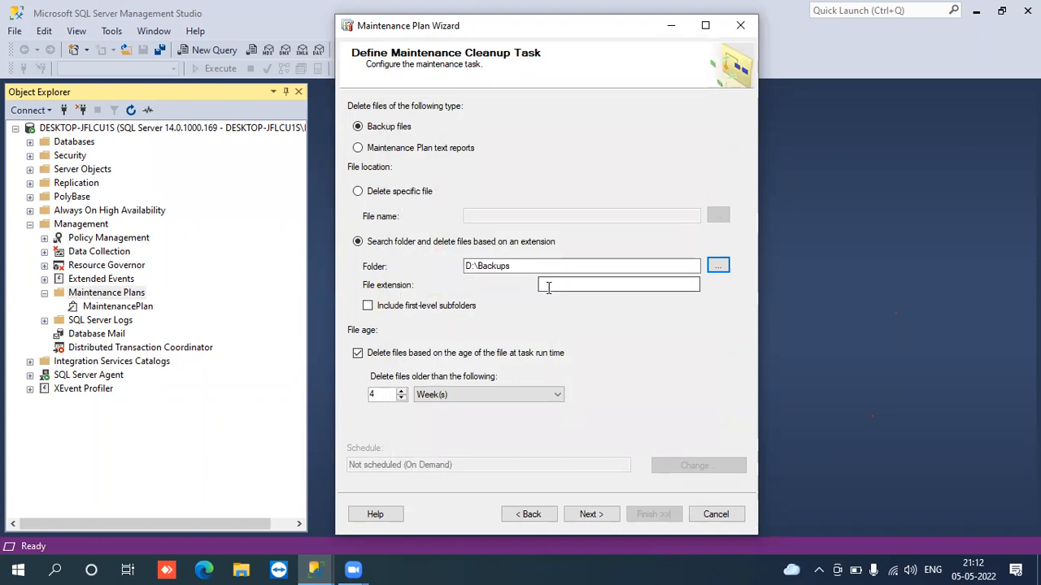
pyautogui.write('.bak')
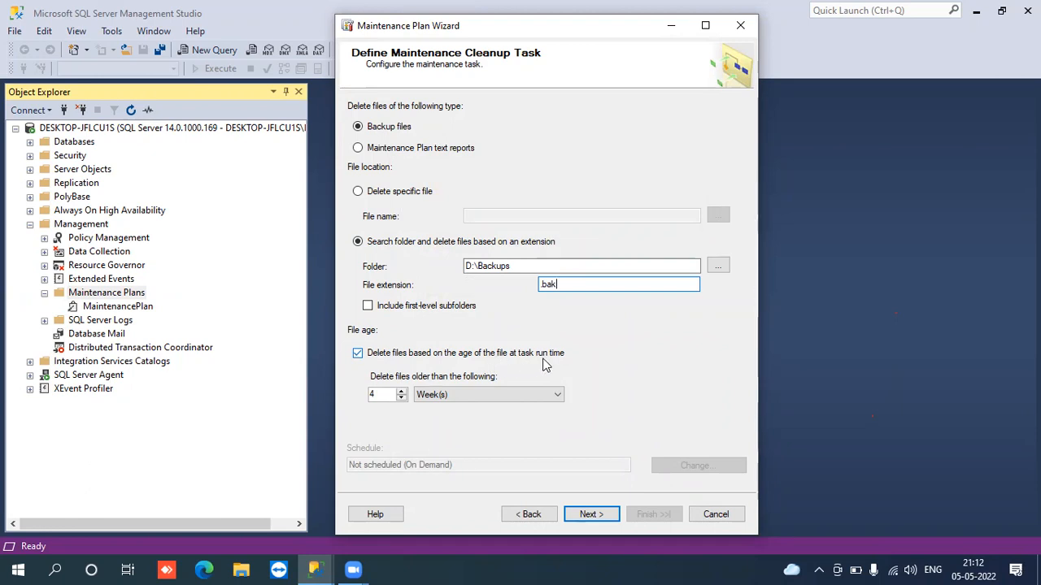
# Set the cleanup file age unit to days so that files older than 4 days are deleted.
pyautogui.click(433, 402)
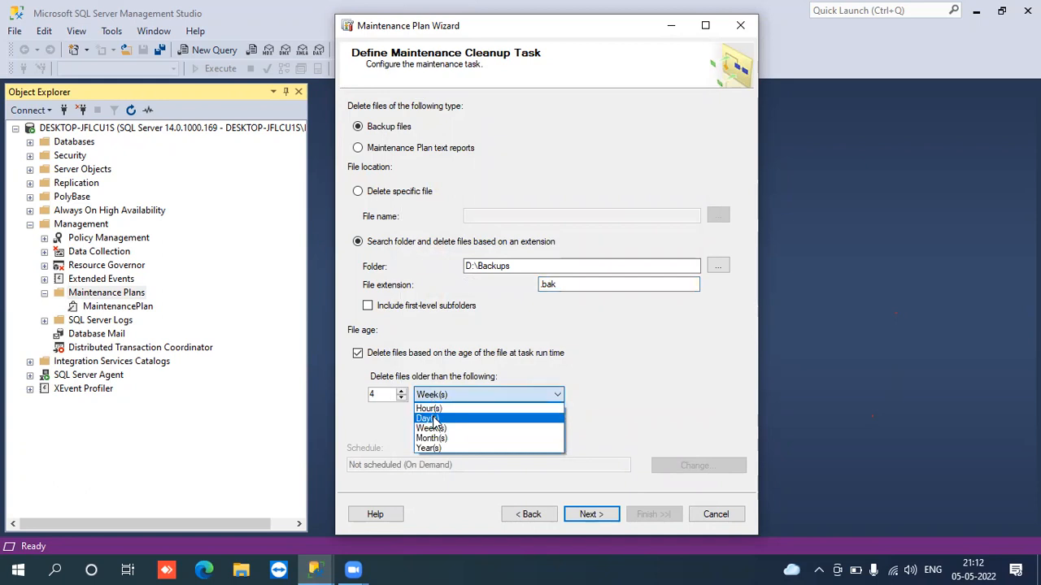
pyautogui.click(434, 419)
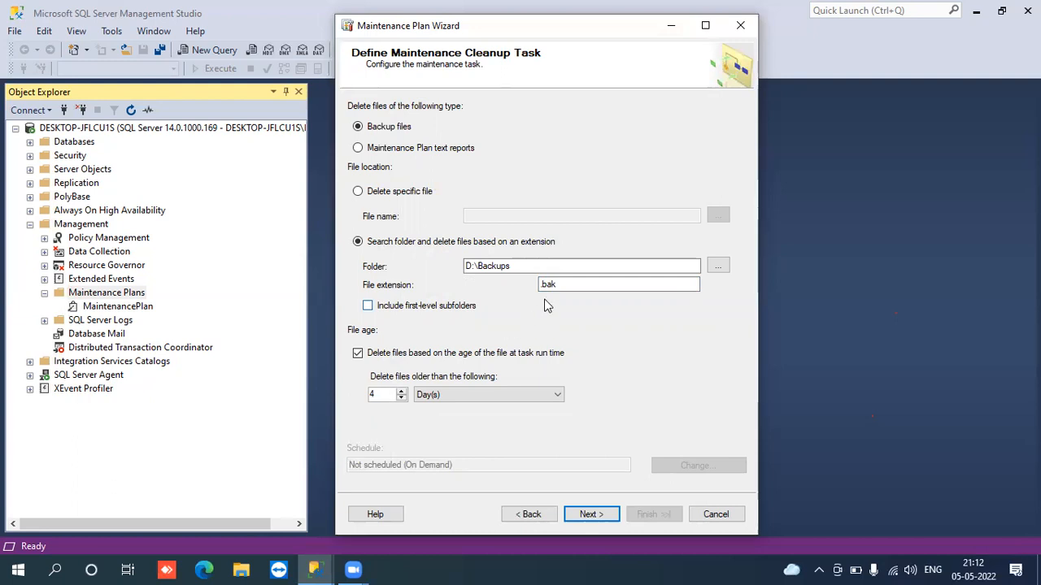
pyautogui.click(510, 265)
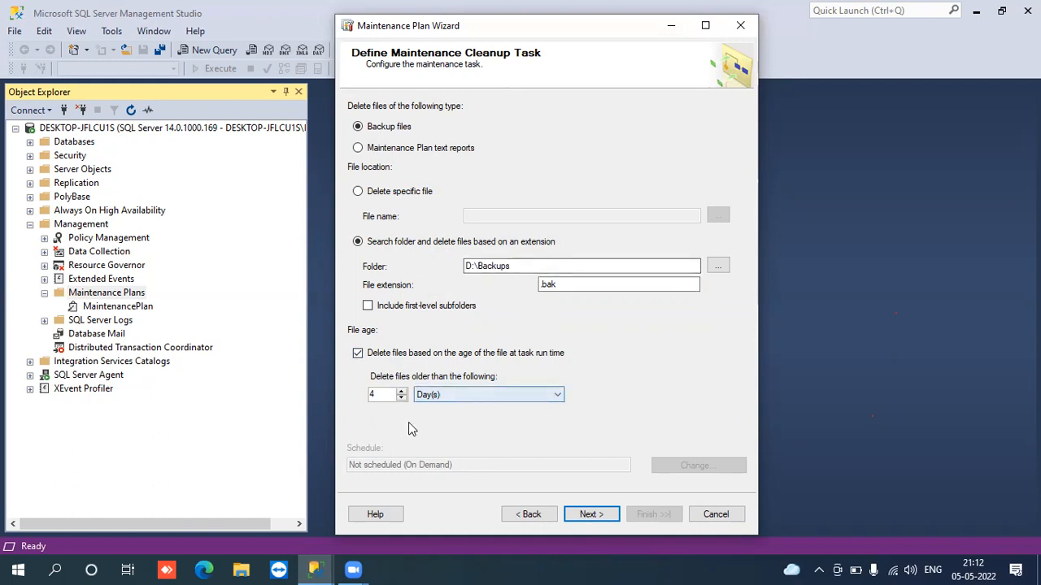
pyautogui.click(440, 396)
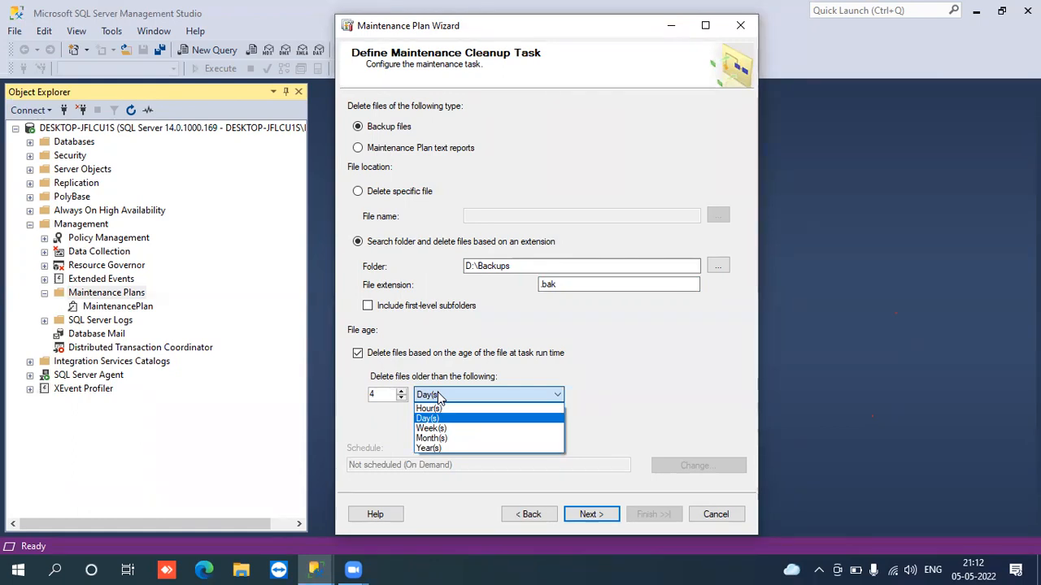
pyautogui.click(570, 312)
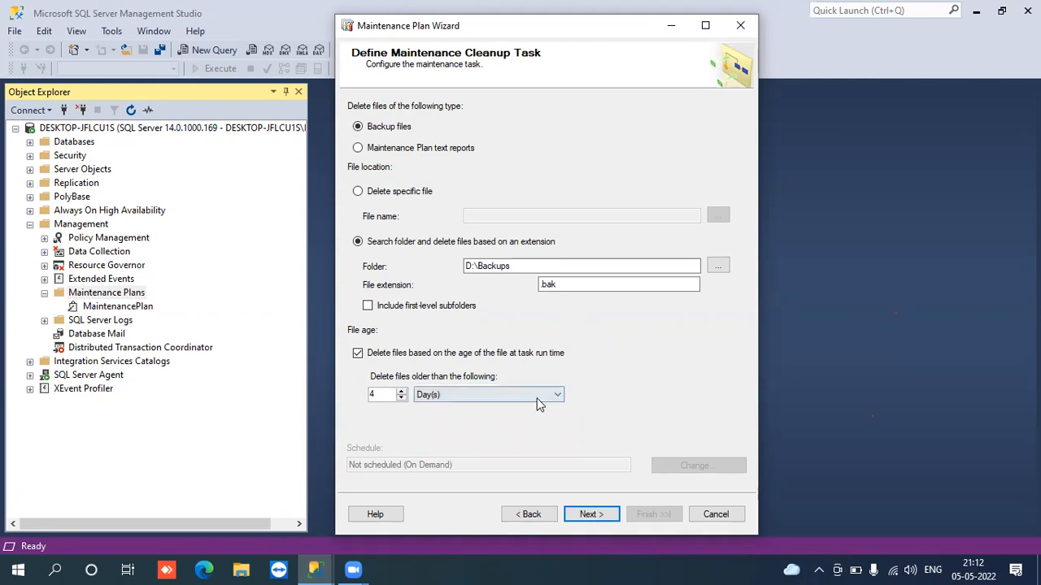
# Set the text report's folder location to D:\Backups and try to enable the e-mail report.
pyautogui.click(592, 514)
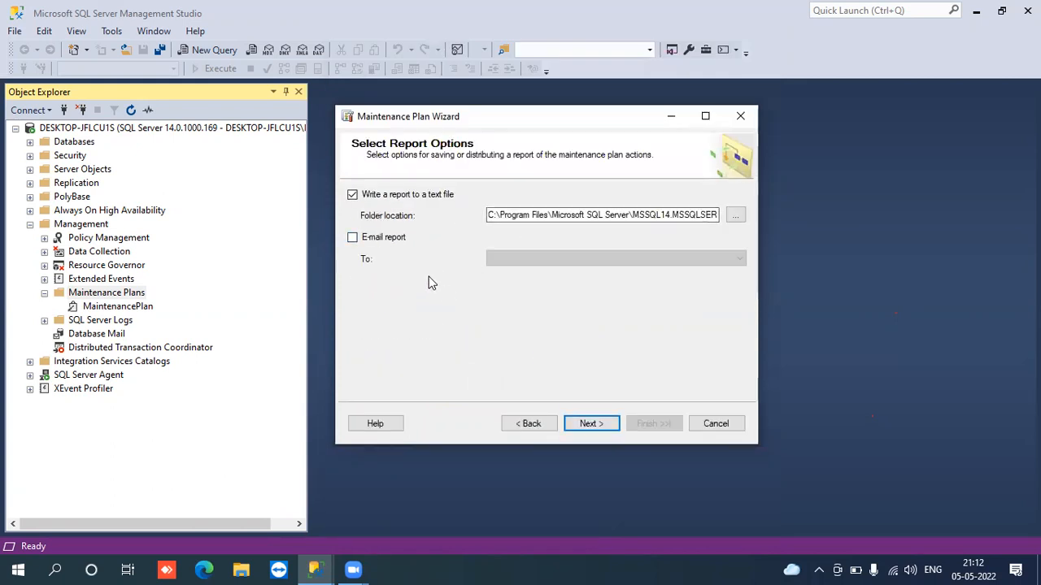
pyautogui.click(734, 216)
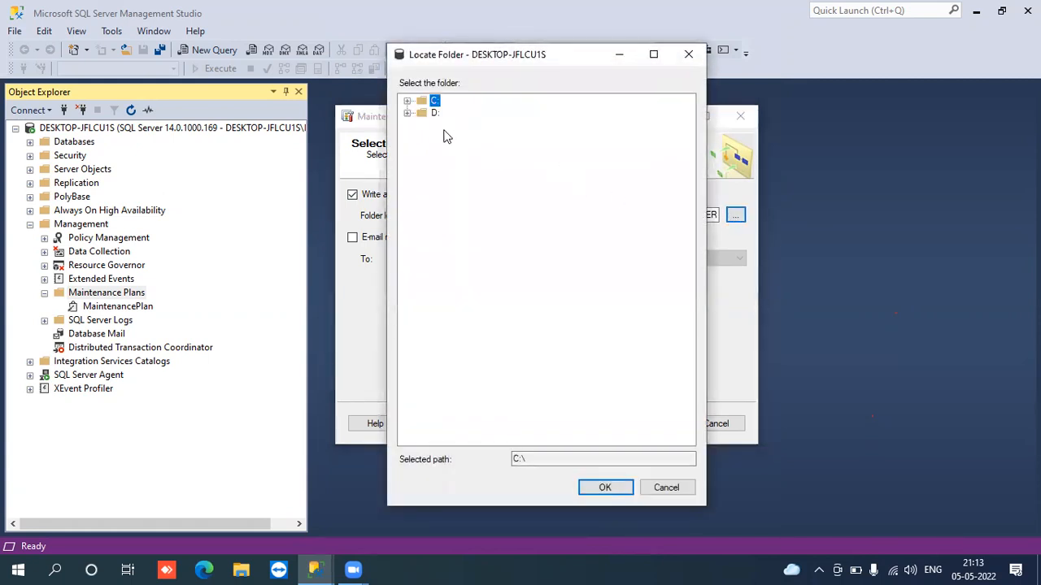
pyautogui.click(434, 113)
pyautogui.click(408, 113)
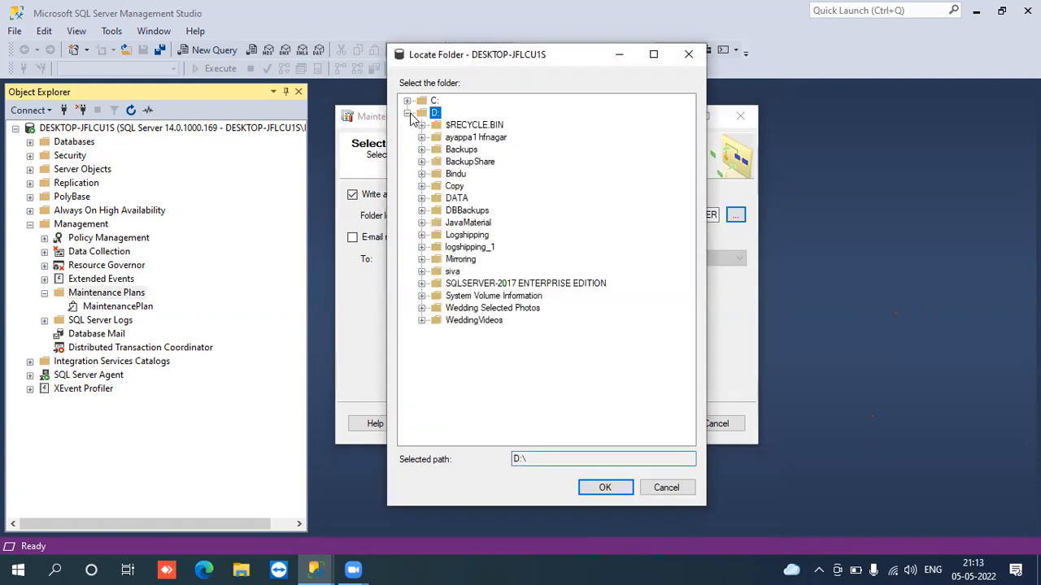
pyautogui.click(459, 151)
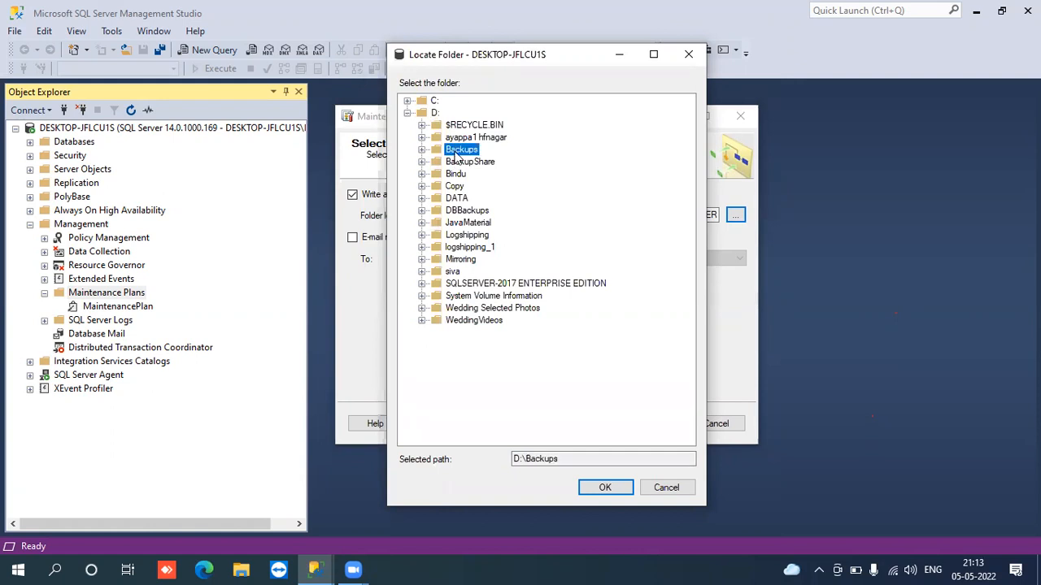
pyautogui.click(603, 486)
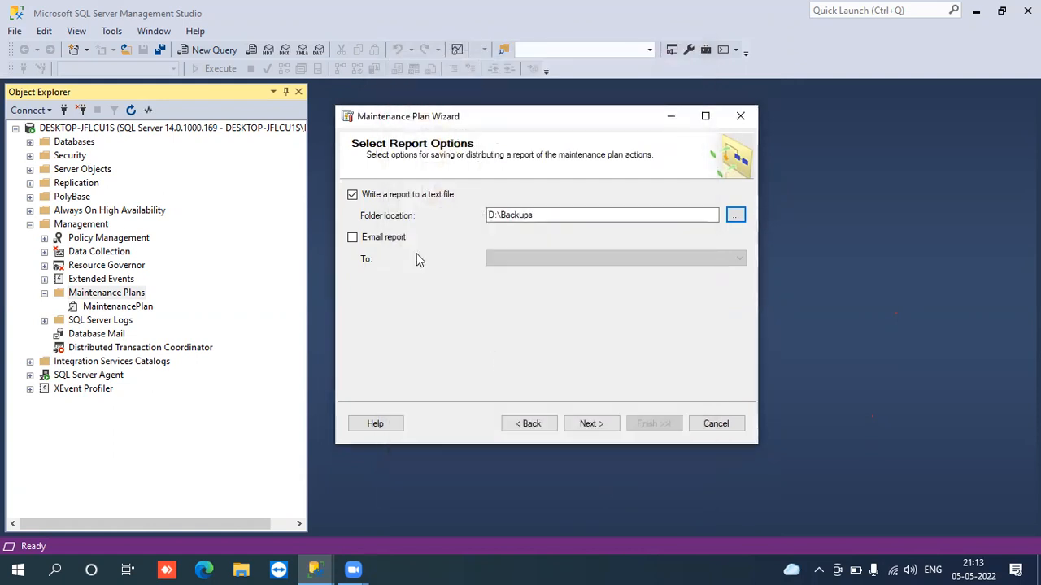
pyautogui.click(352, 240)
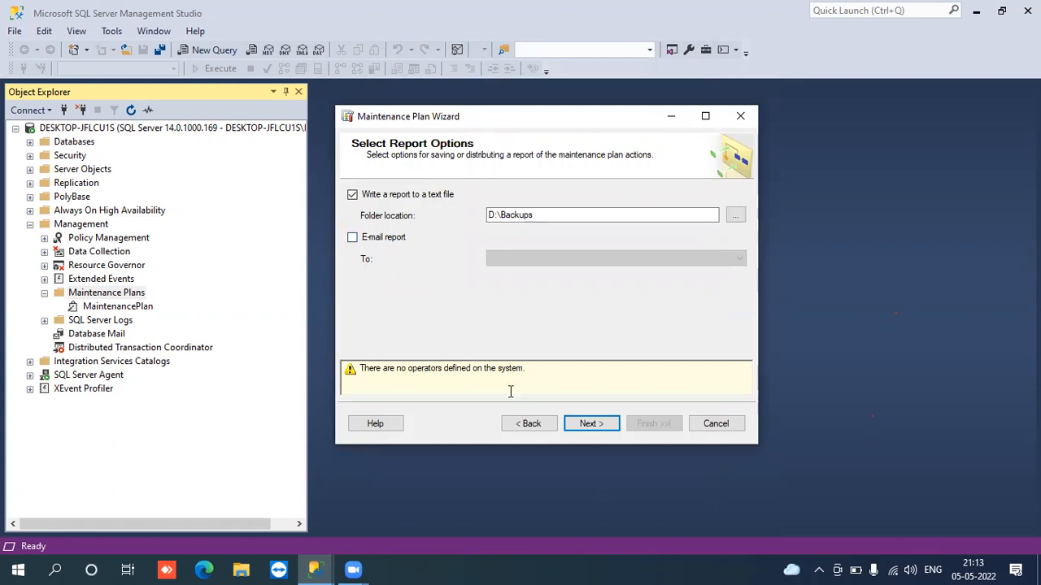
# Finish the wizard to create MaintenancePlan1 and close the progress window.
pyautogui.click(600, 430)
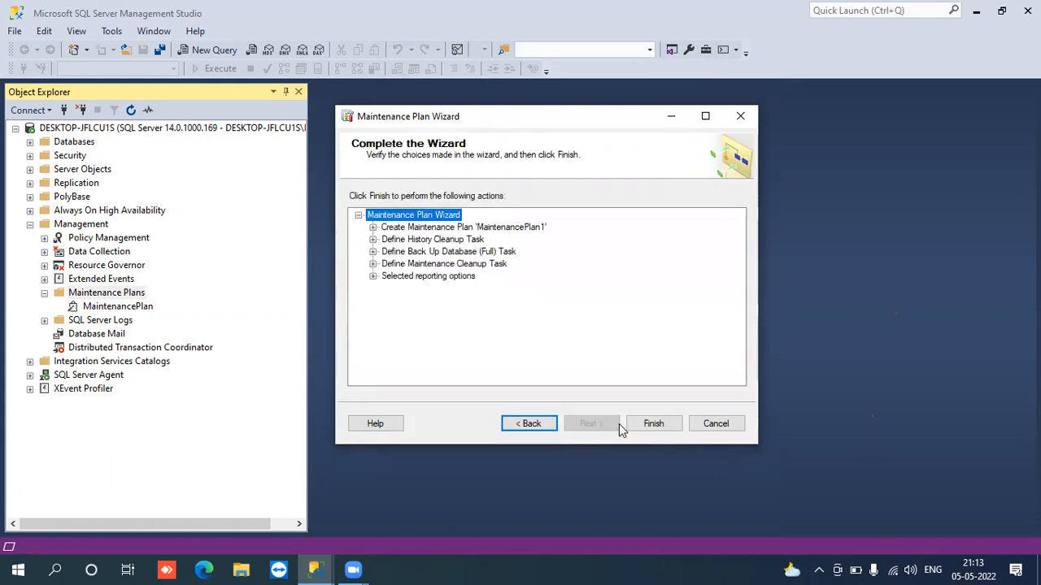
pyautogui.click(637, 426)
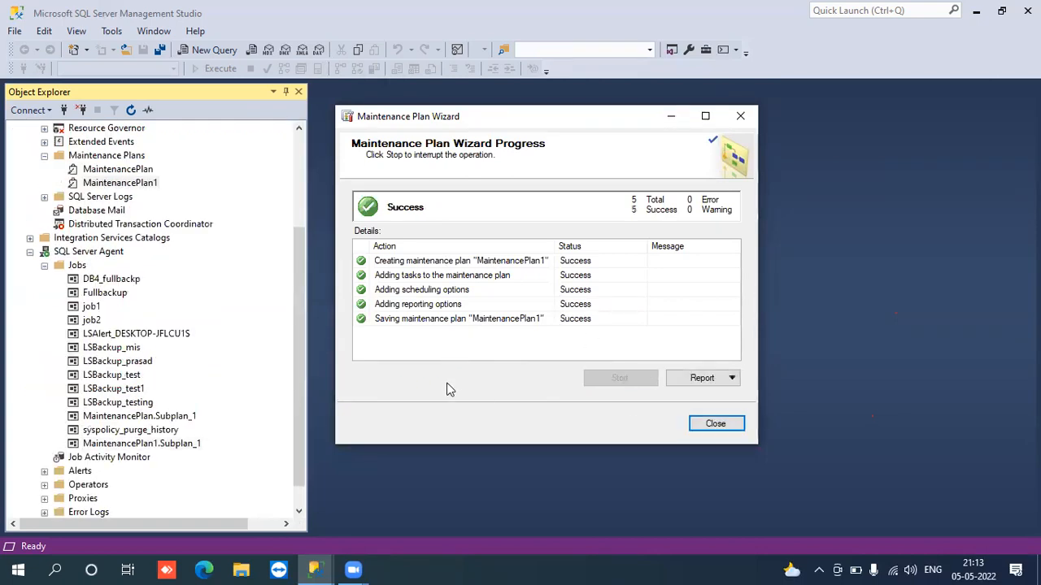
pyautogui.click(716, 424)
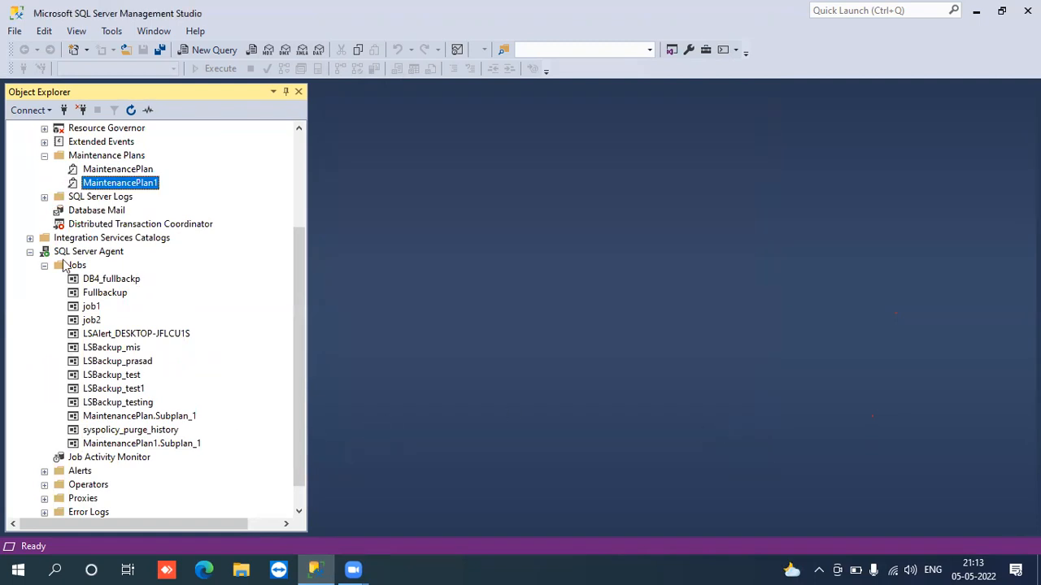
# Start the SQL Server Agent job MaintenancePlan1.Subplan_1.
pyautogui.click(122, 445)
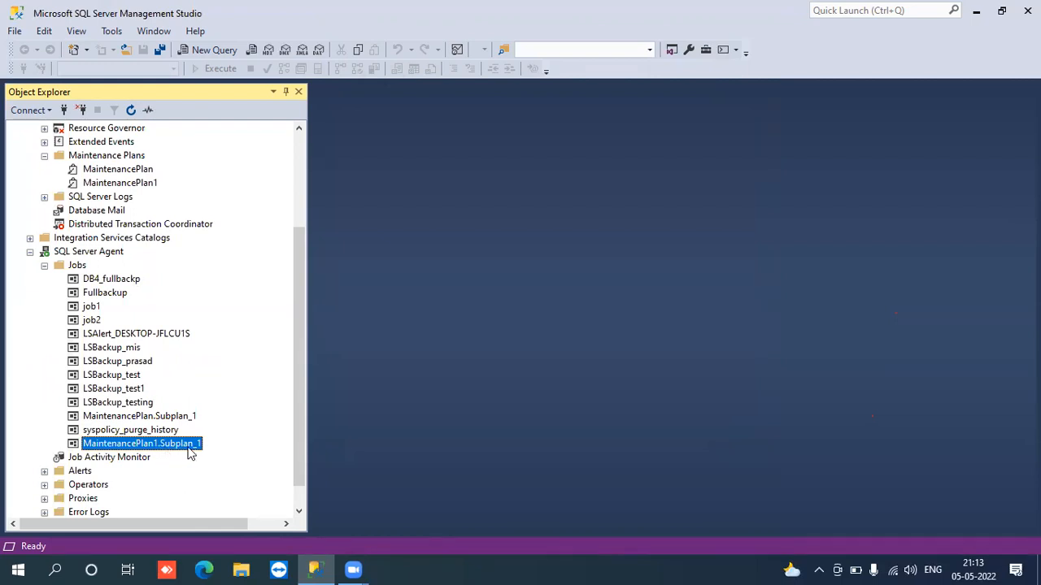
pyautogui.rightClick(121, 446)
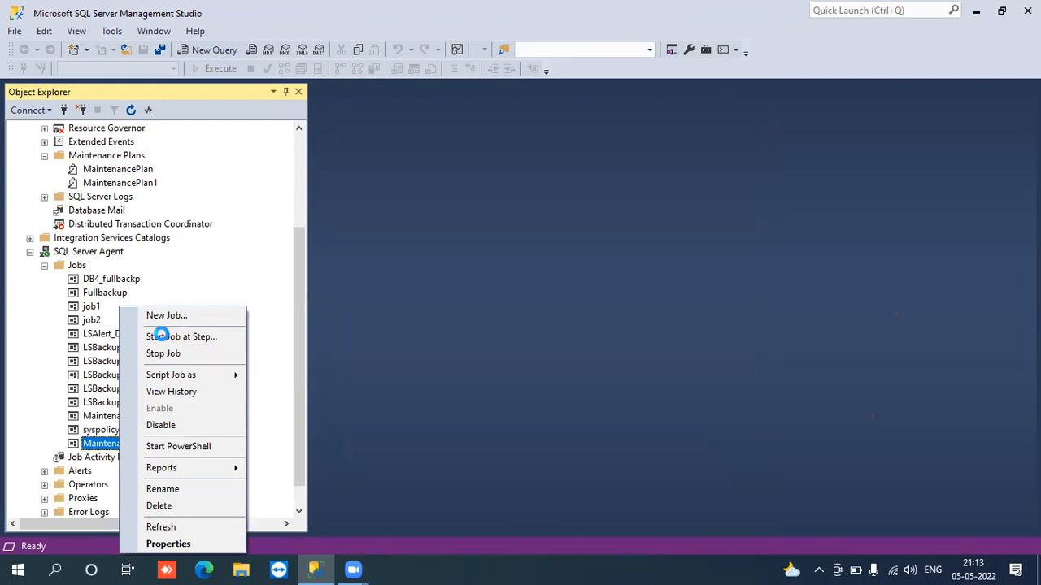
pyautogui.click(164, 337)
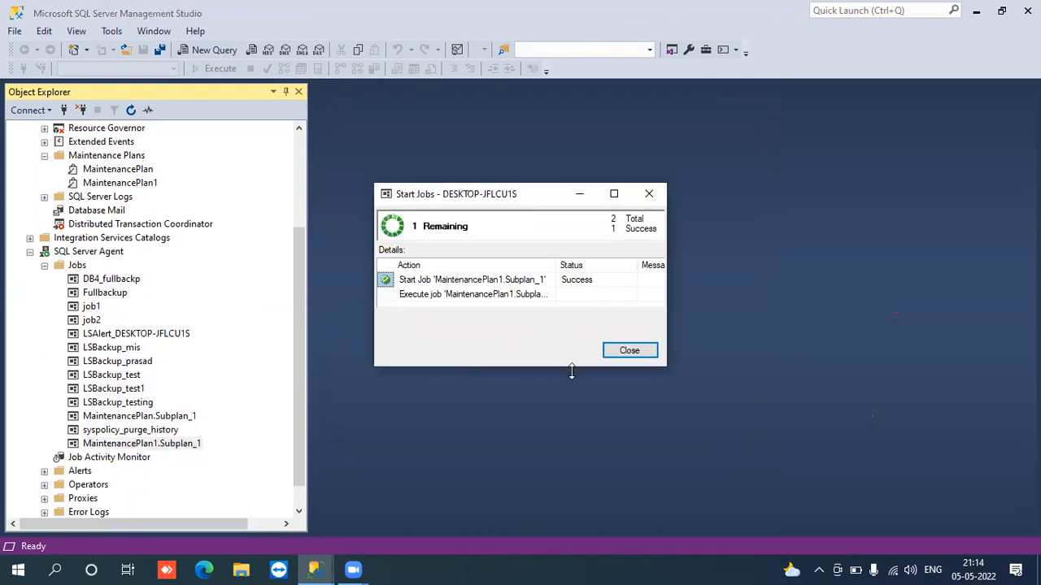